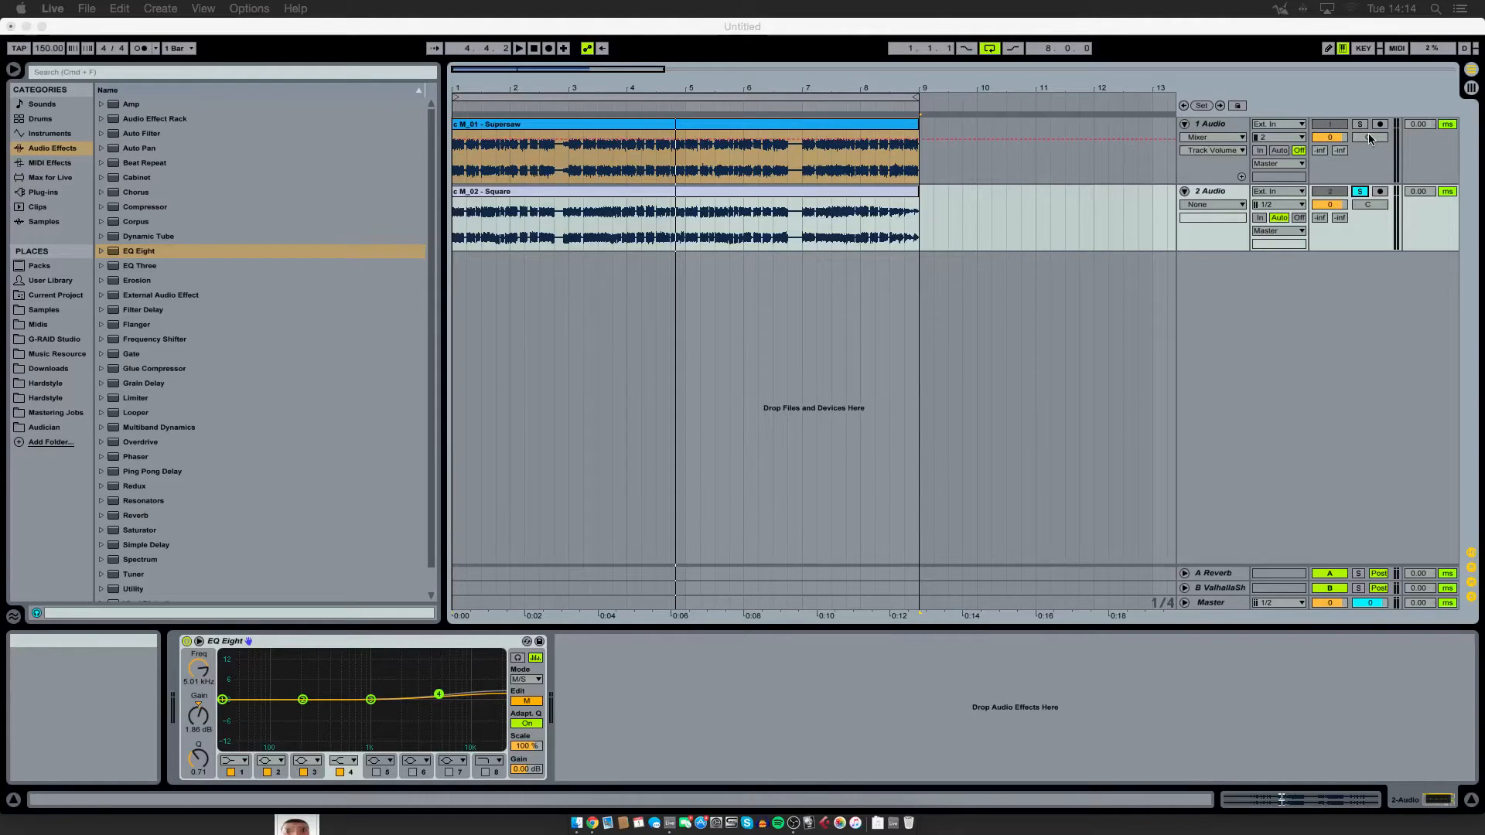
# Compare the device chains of the Supersaw and Square audio tracks
pyautogui.click(1234, 123)
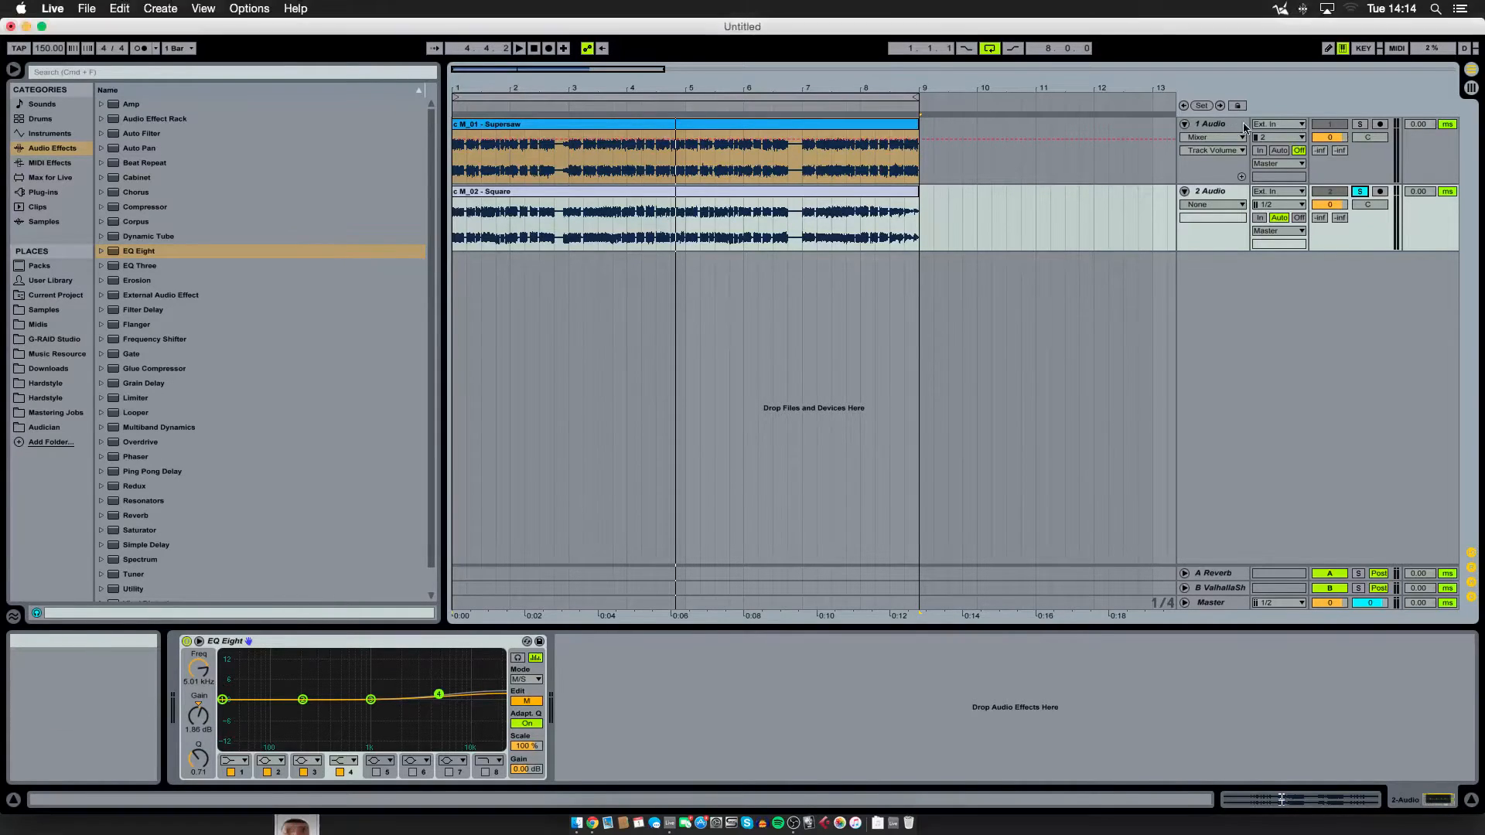
pyautogui.click(1208, 125)
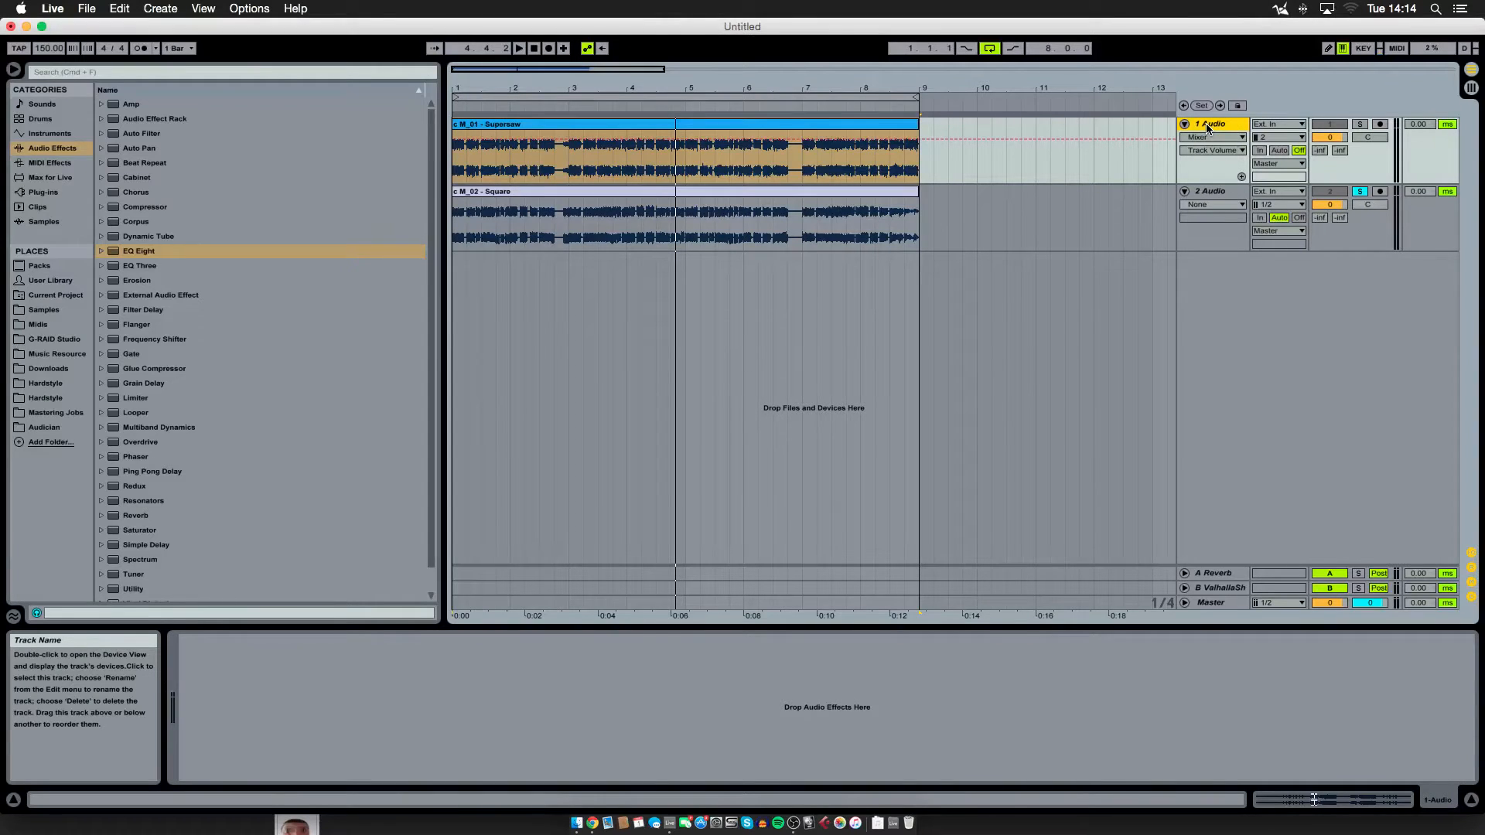
pyautogui.click(1208, 191)
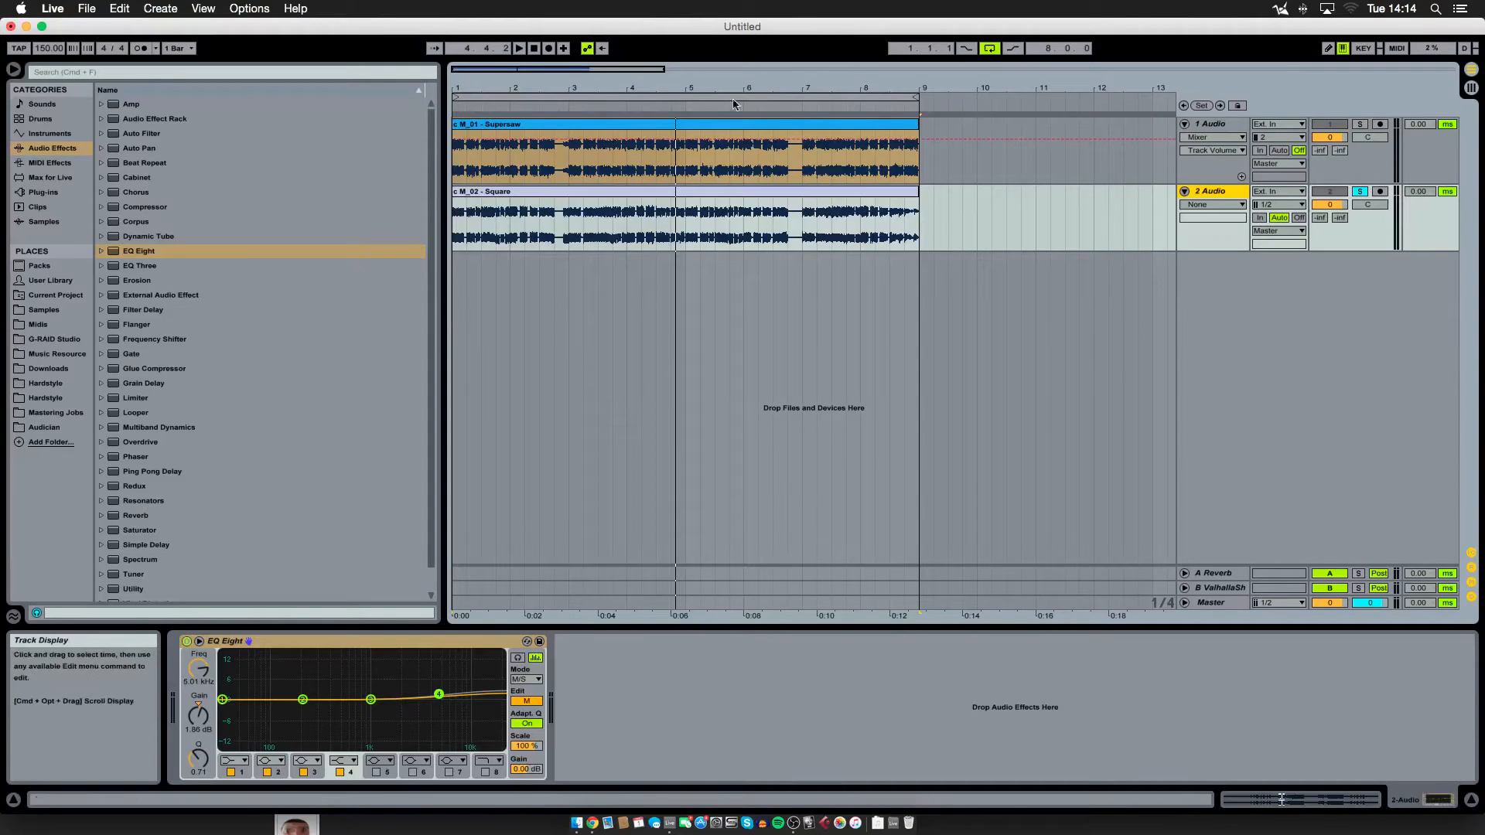
pyautogui.click(710, 126)
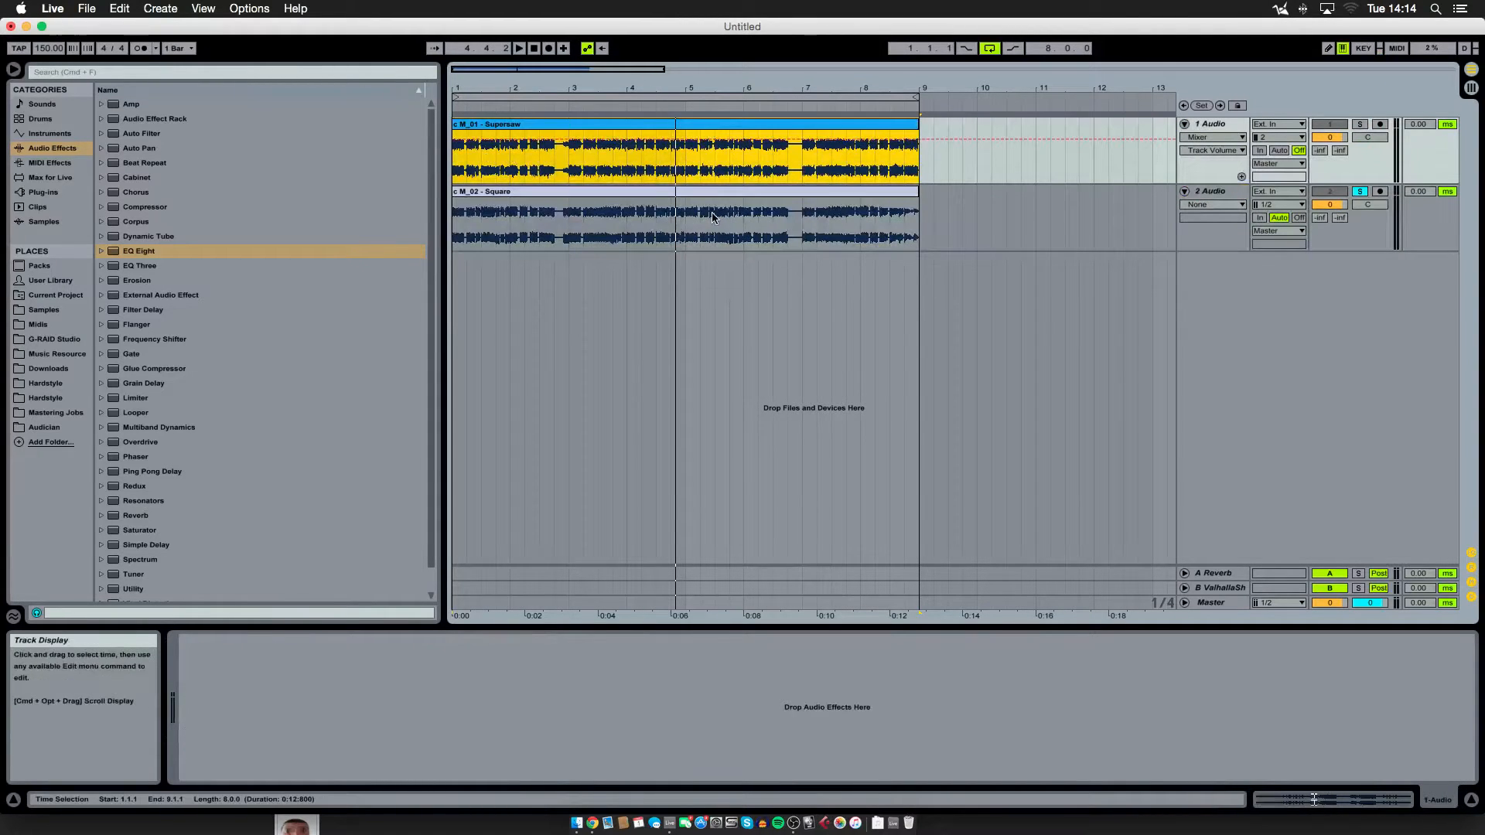
pyautogui.click(718, 203)
pyautogui.click(726, 706)
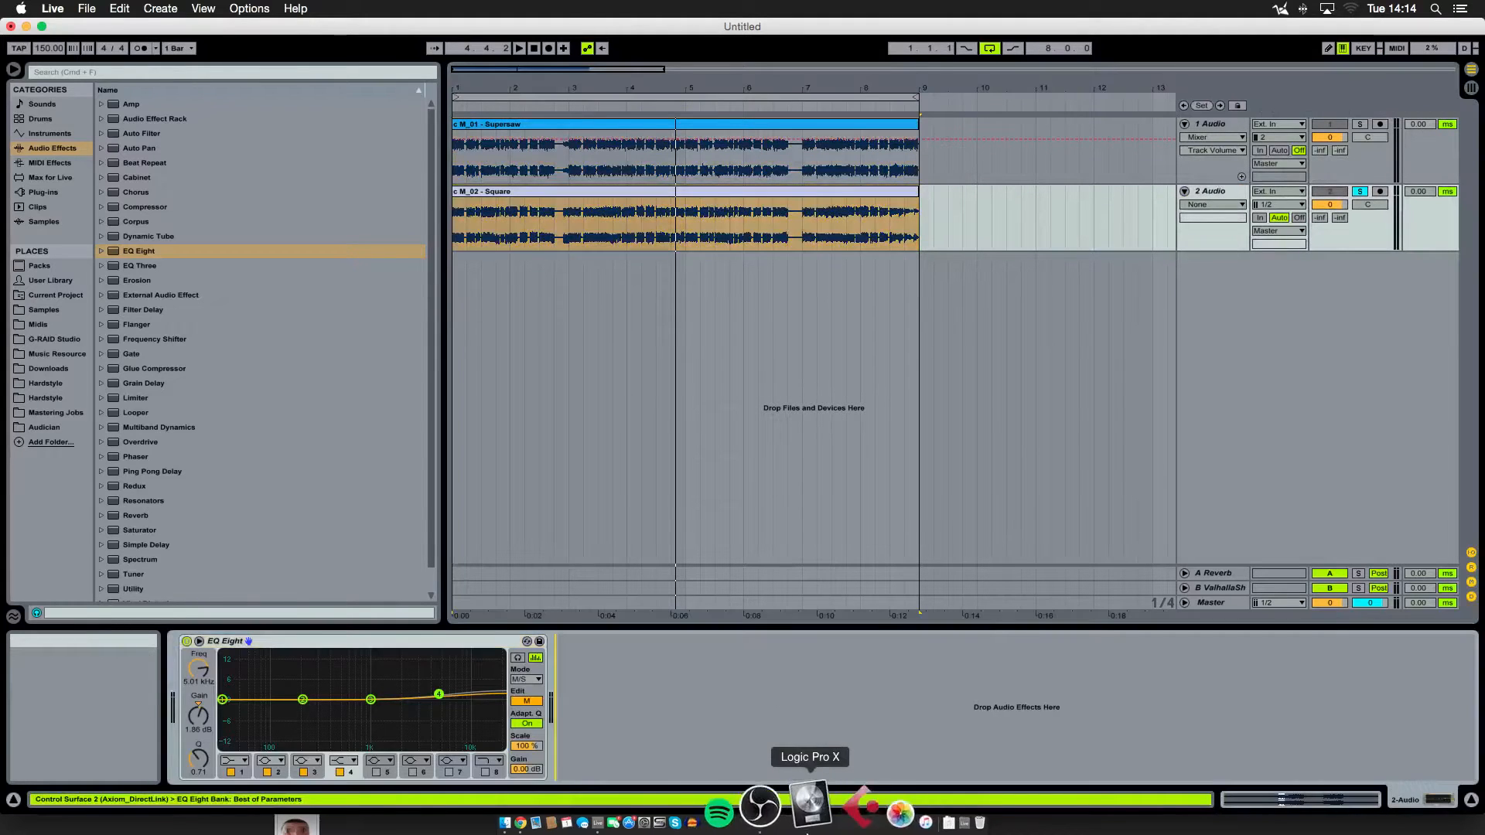
# Switch to Logic Pro X and look over the track list and regions of the Demolite - Prism project
pyautogui.click(805, 826)
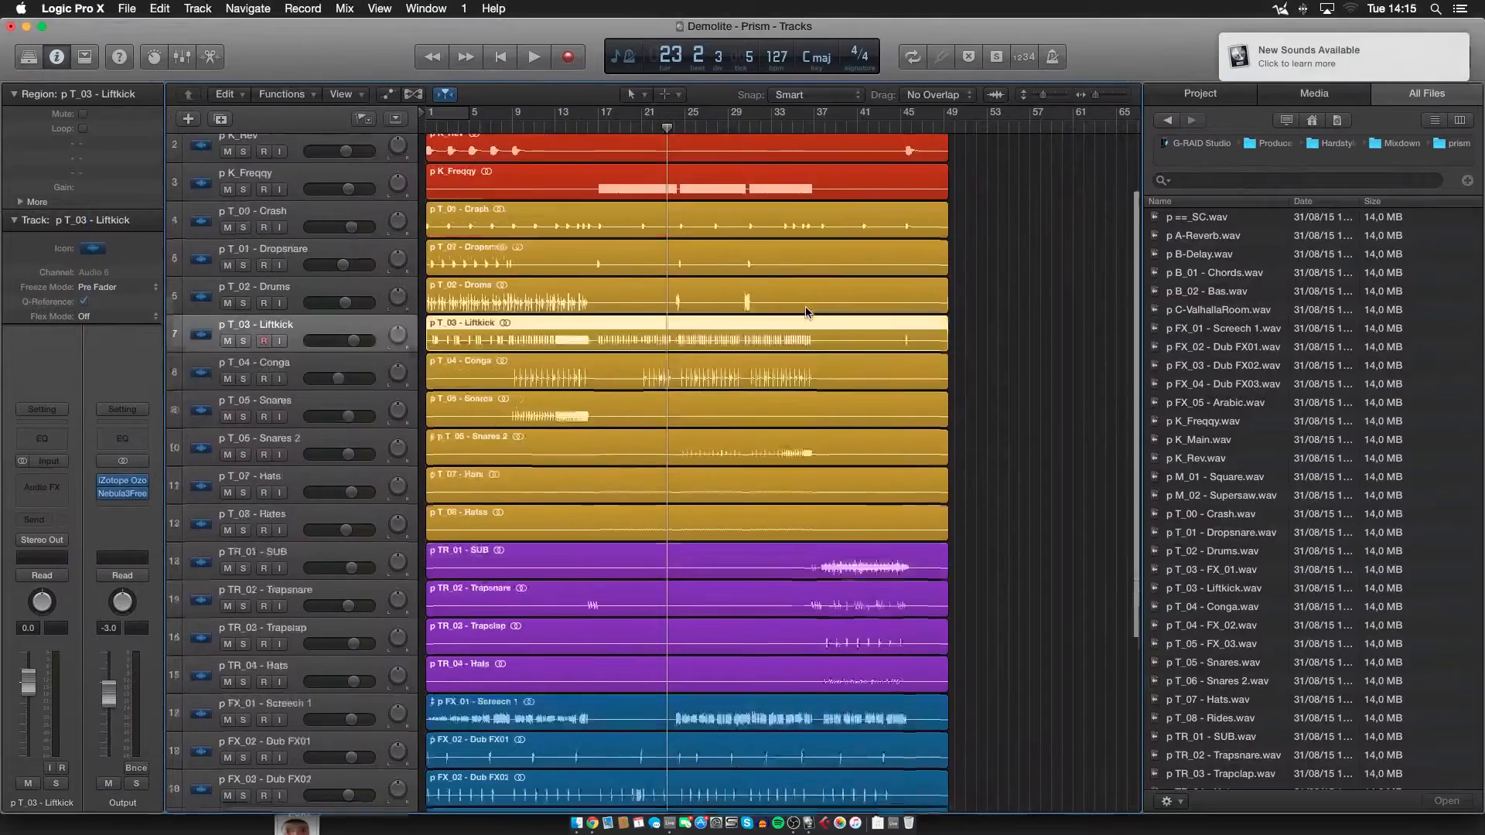
pyautogui.scroll(-2, 805, 312)
pyautogui.scroll(-5, 806, 312)
pyautogui.scroll(8, 805, 311)
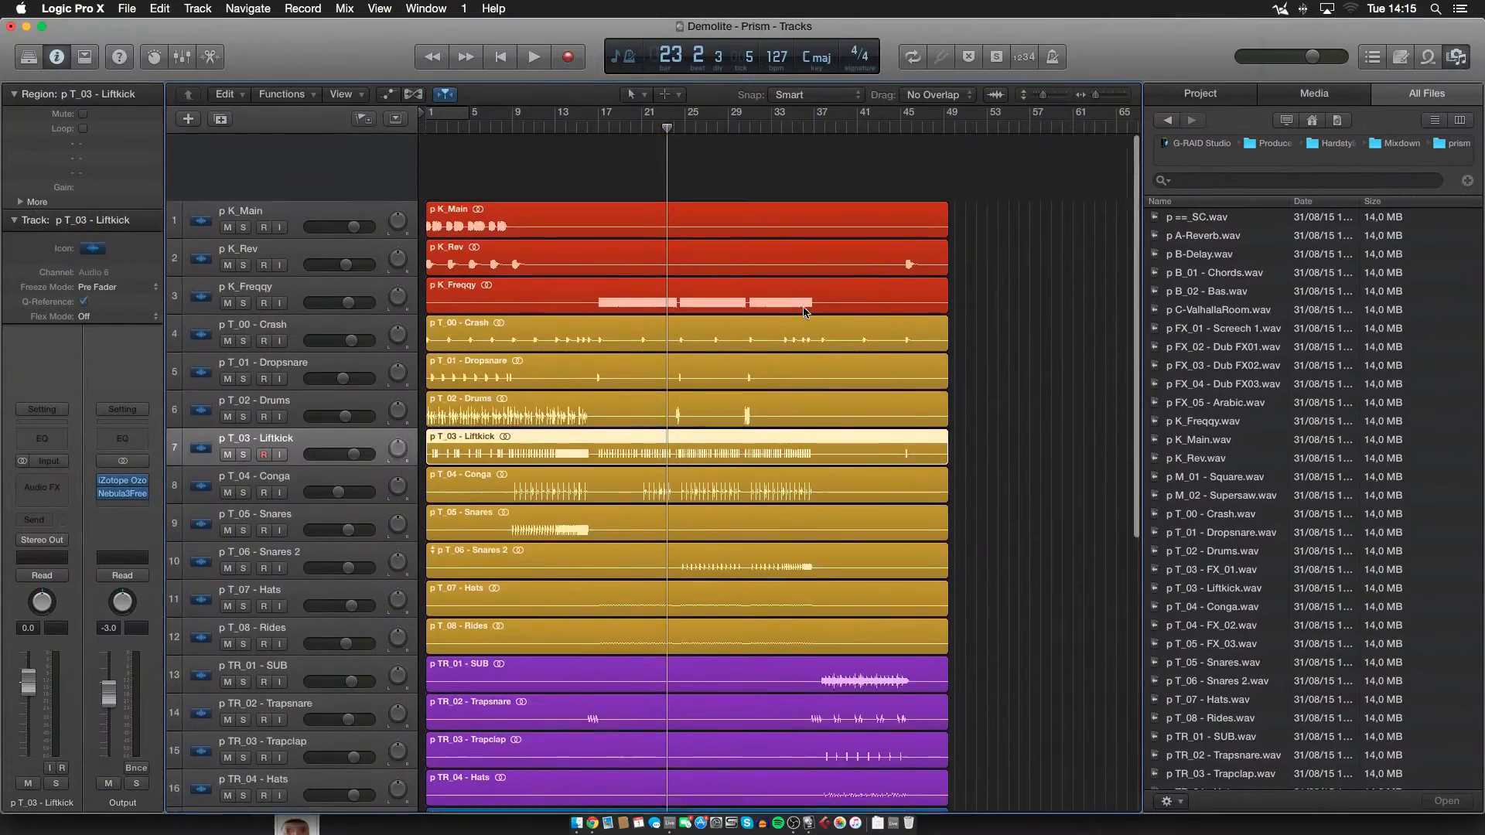
pyautogui.moveTo(1031, 167); pyautogui.dragTo(844, 458)
pyautogui.click(984, 400)
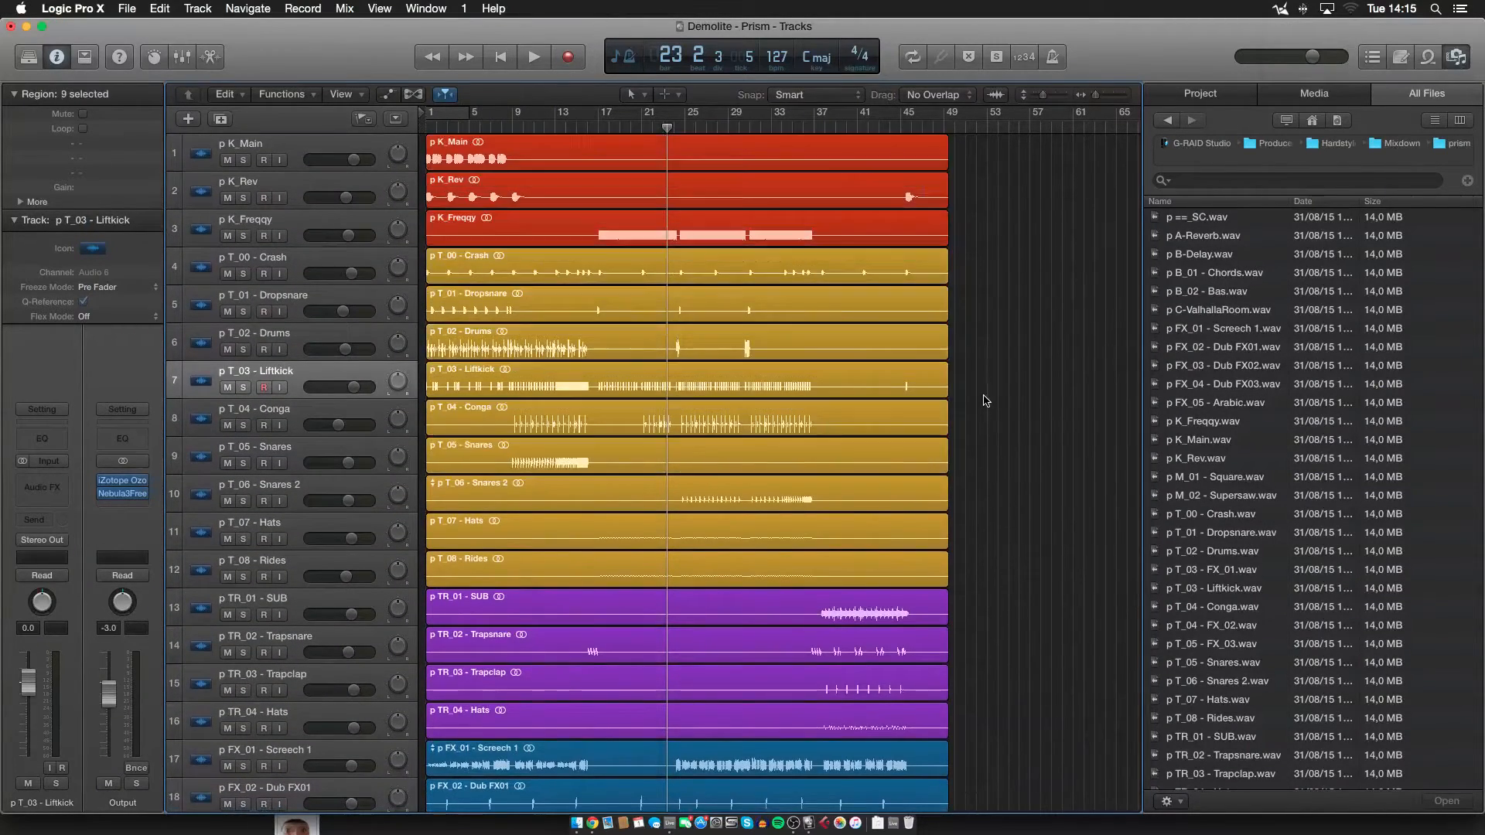
pyautogui.scroll(-10, 705, 445)
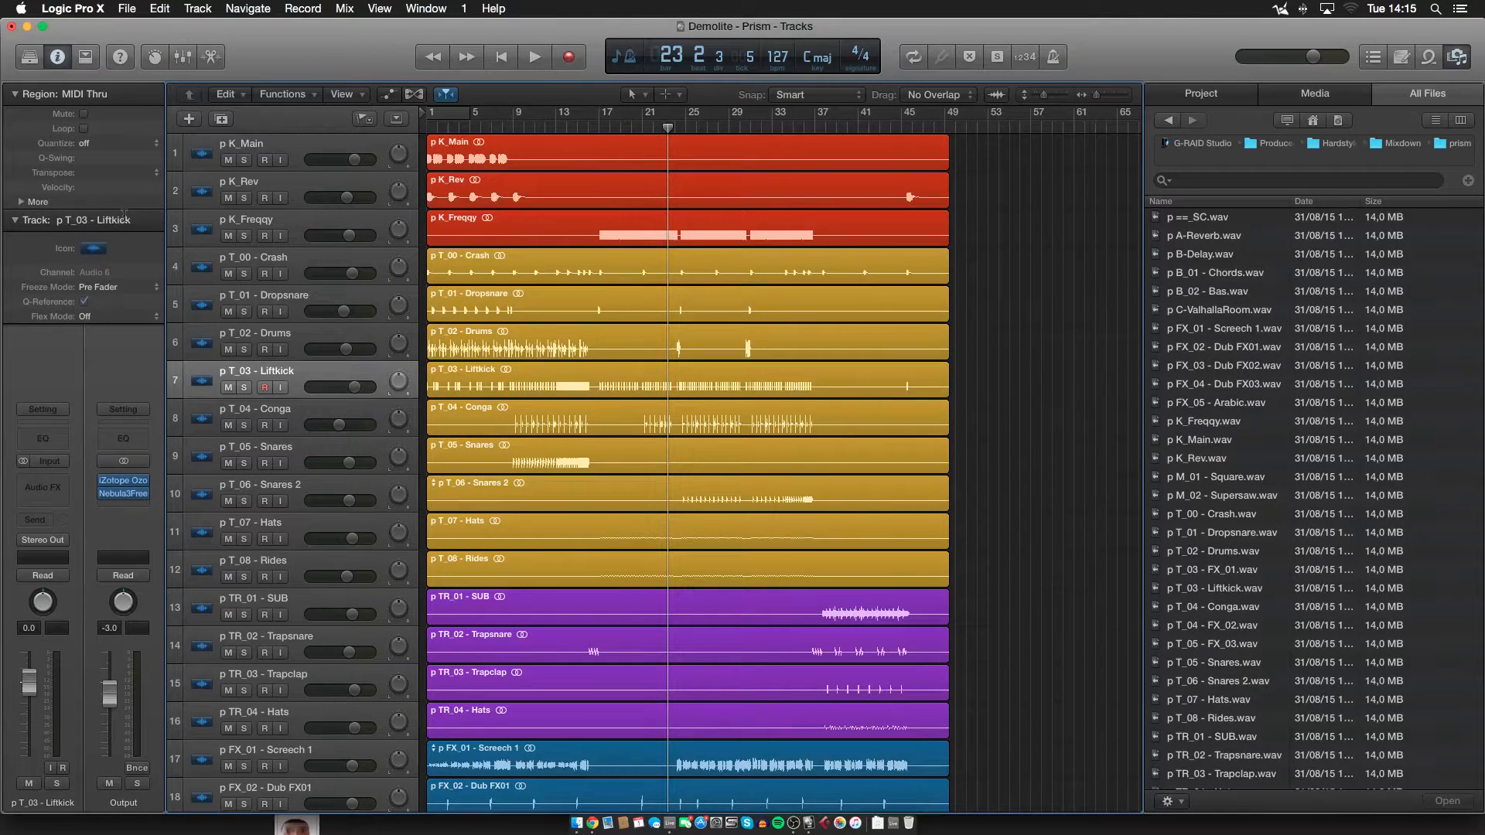
# Switch back to Ableton Live and expand the A Reverb and B Valhalla return tracks in the arrangement
pyautogui.moveTo(308, 32); pyautogui.dragTo(513, 537)
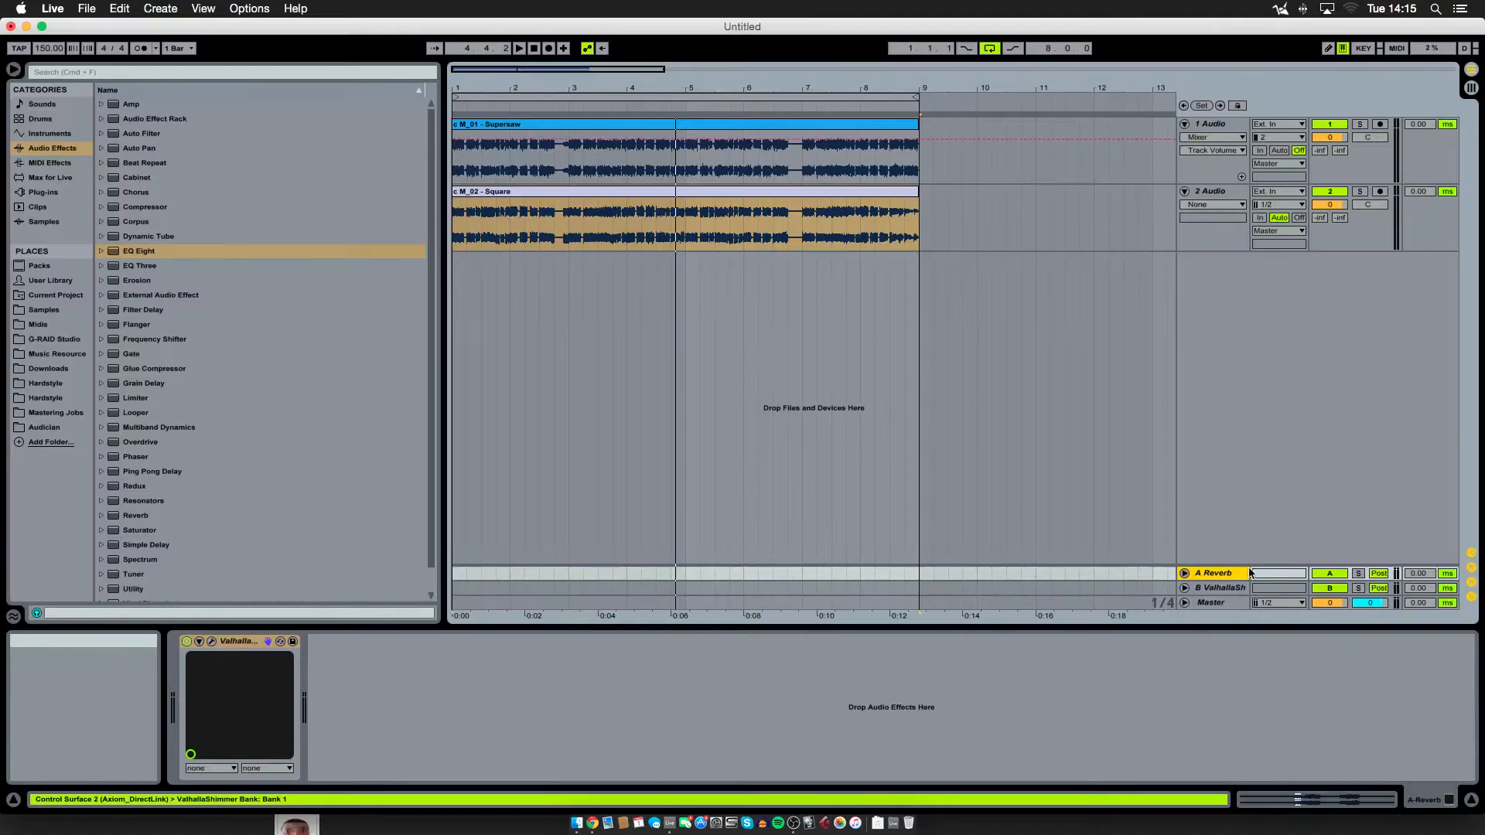
pyautogui.moveTo(1241, 567); pyautogui.dragTo(1243, 527)
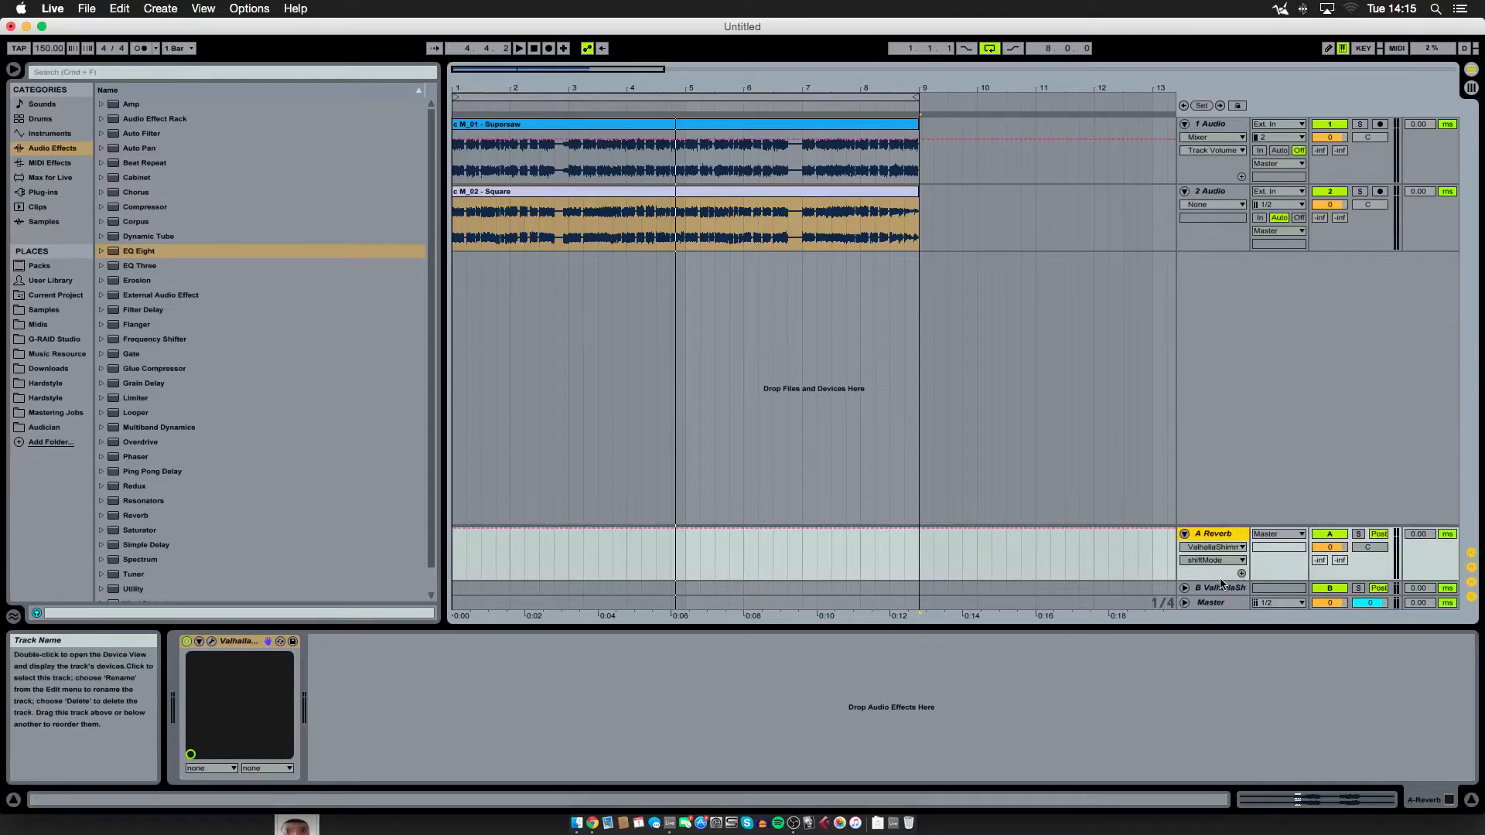
pyautogui.moveTo(1221, 583); pyautogui.dragTo(1222, 541)
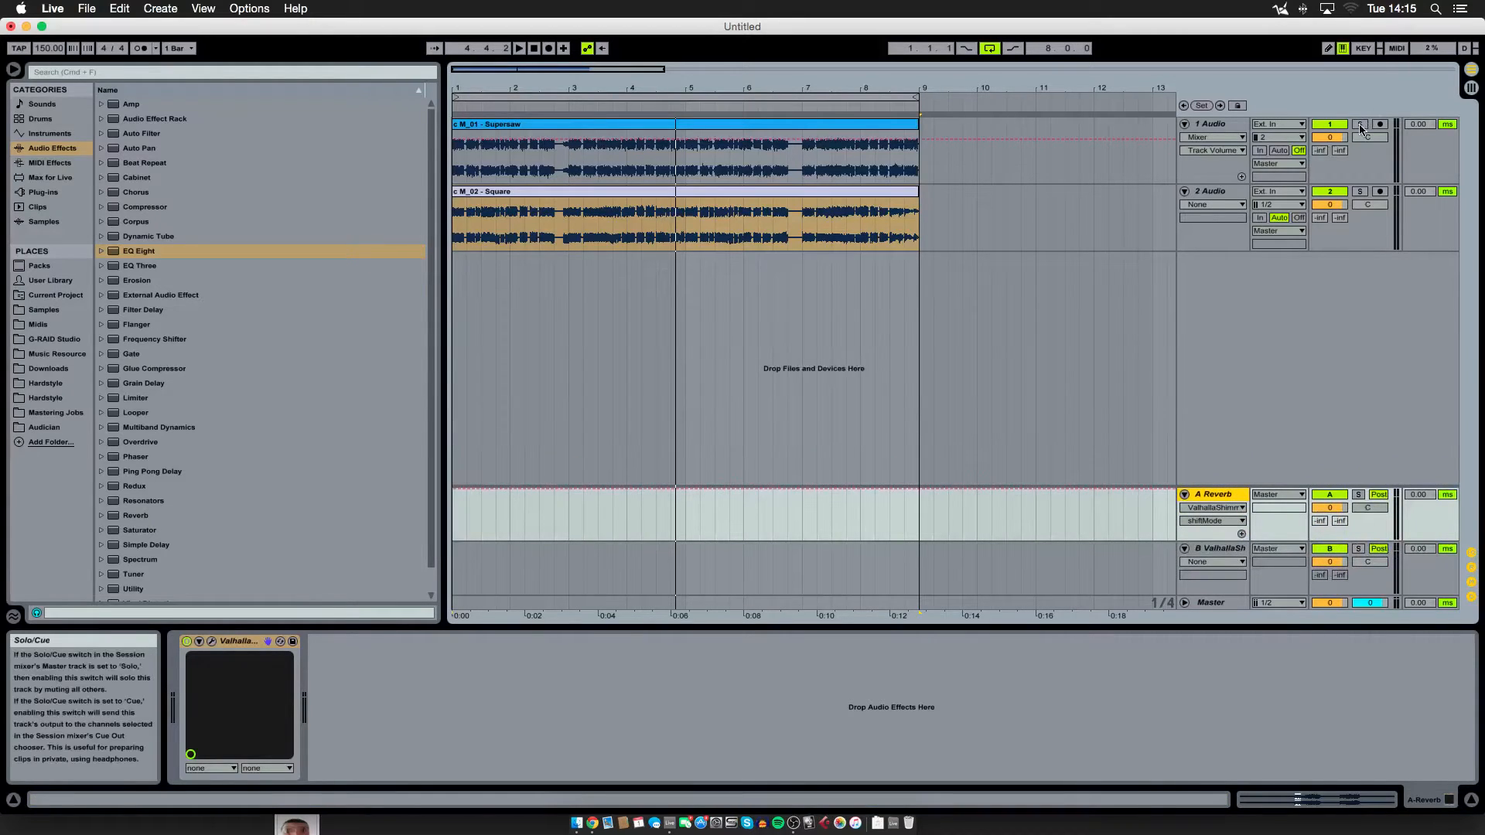
# Open the ValhallaShimmer plug-in window of the A Reverb return track and move it aside
pyautogui.click(699, 123)
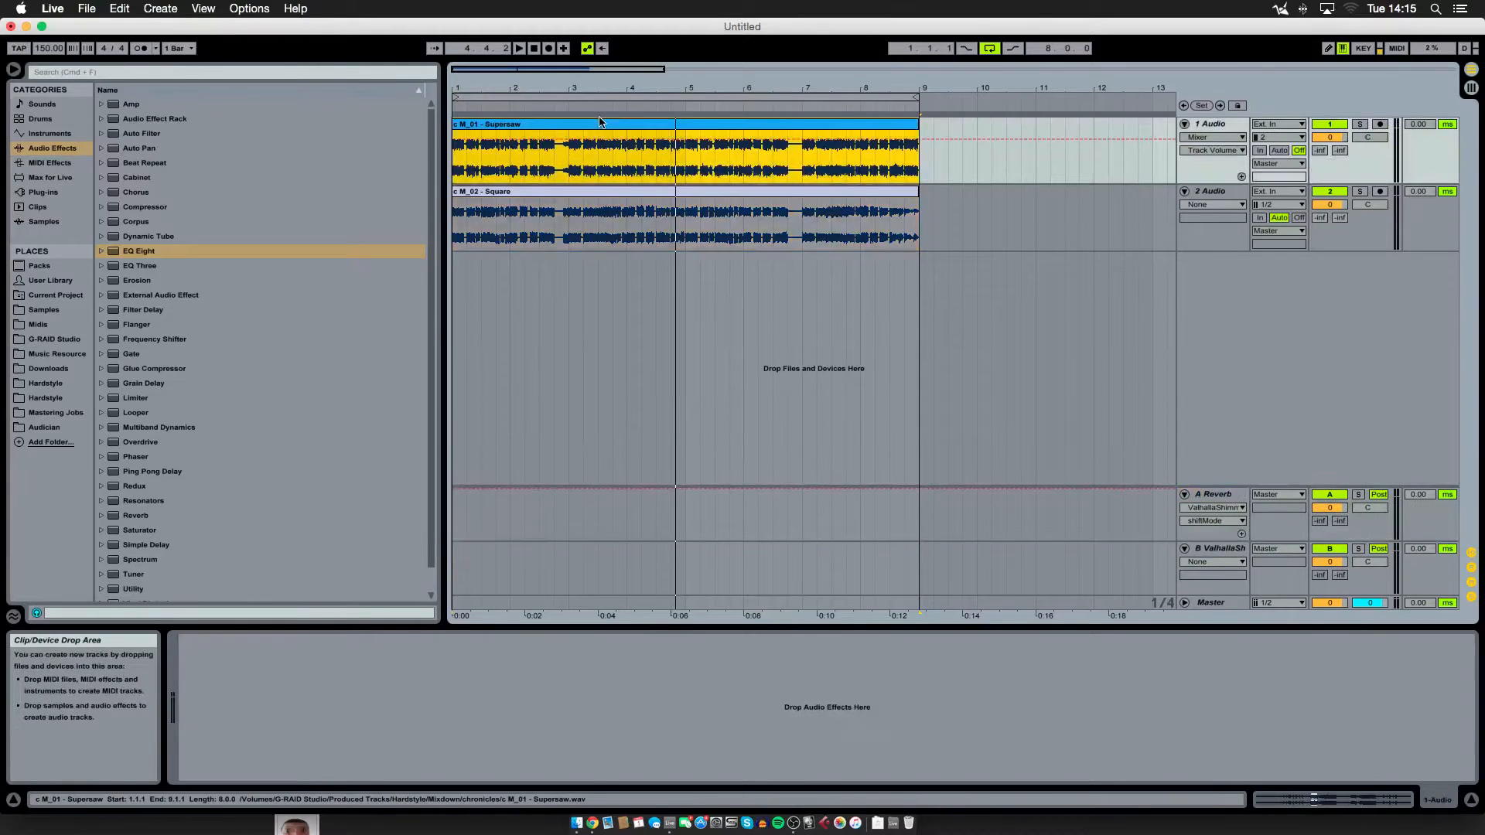
pyautogui.hscroll(2, 854, 176)
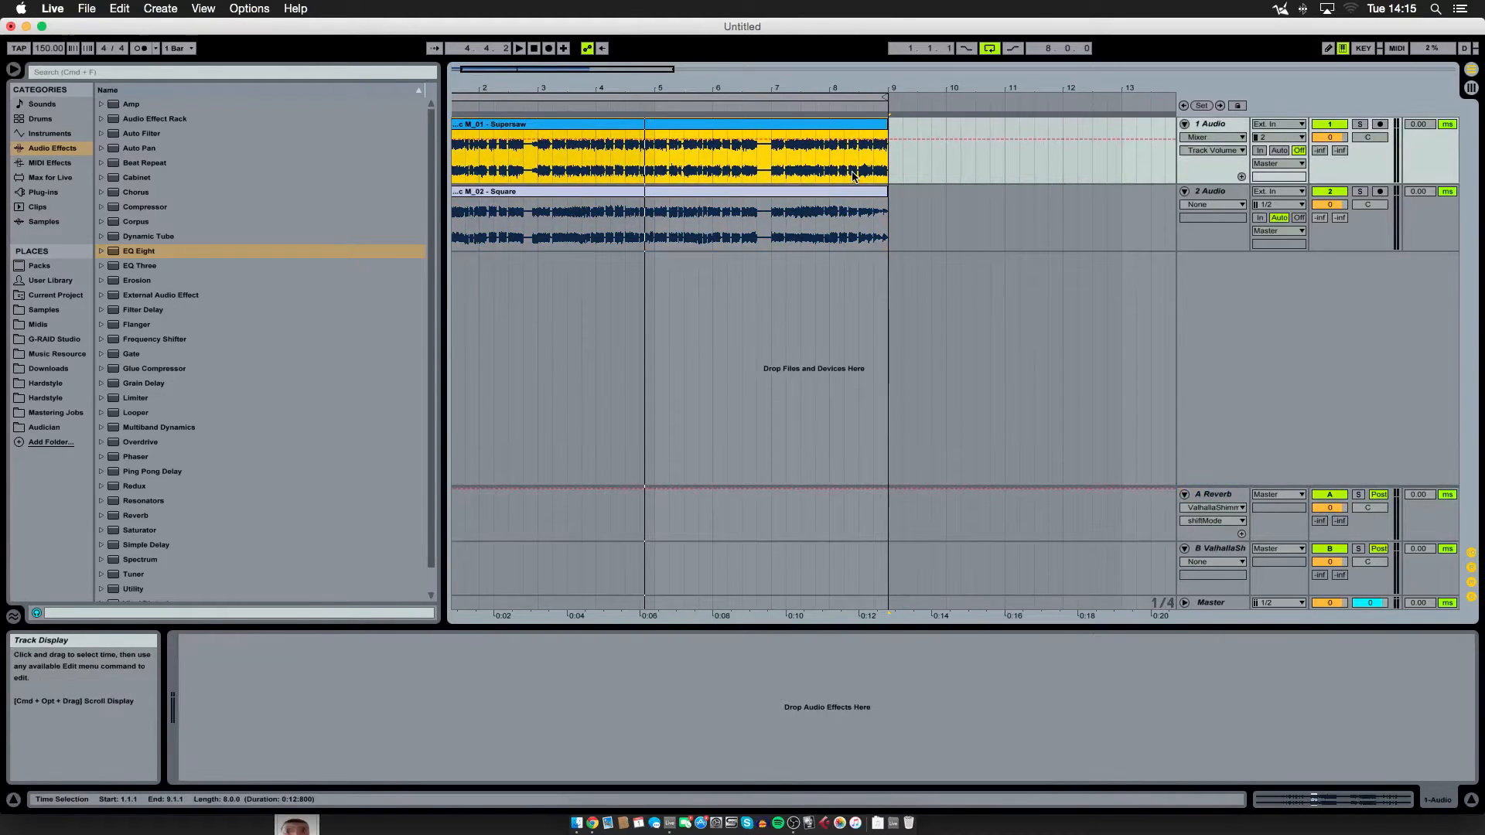
pyautogui.click(1233, 495)
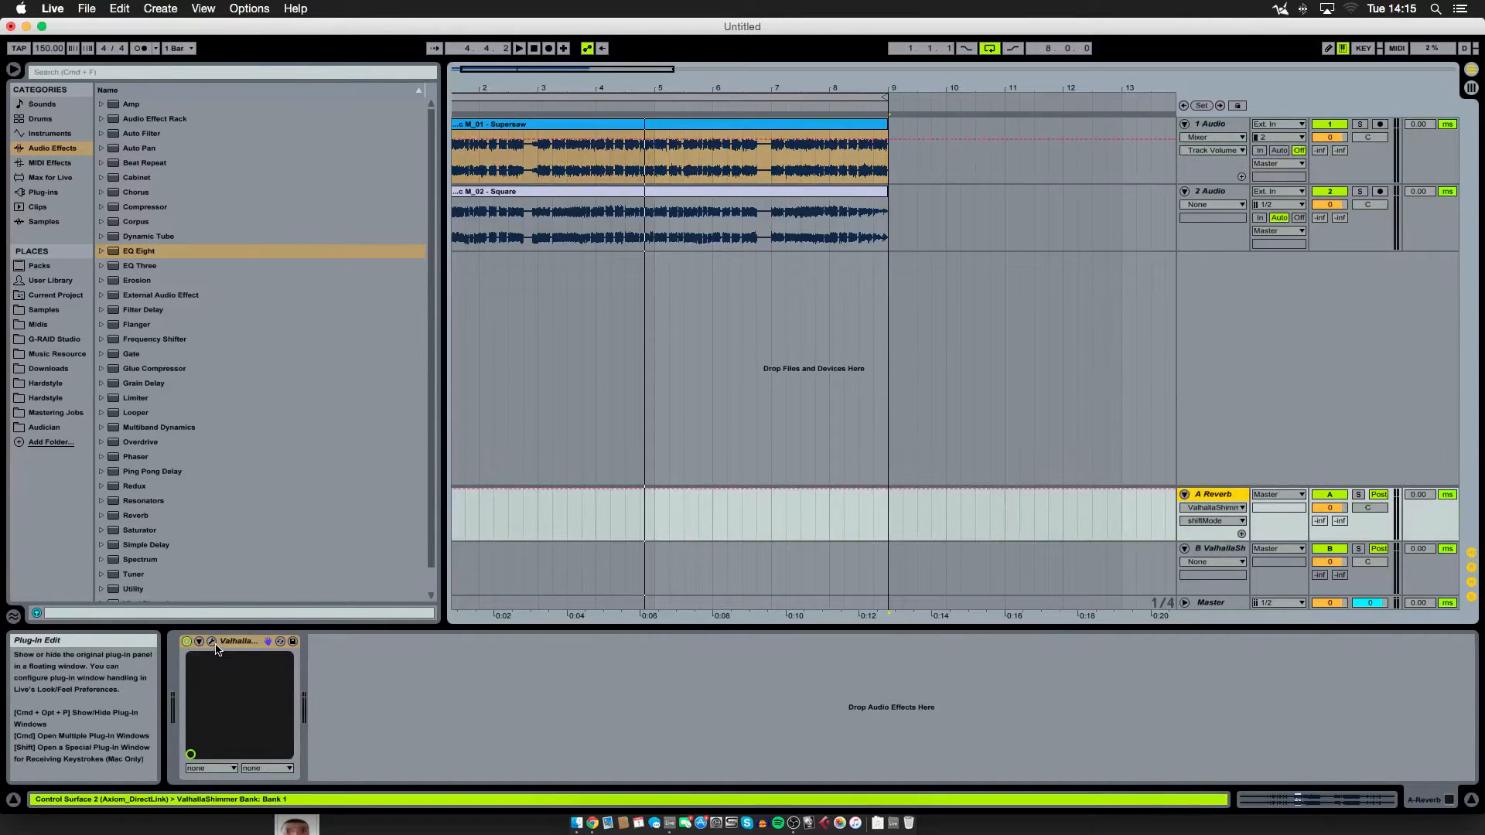
pyautogui.moveTo(1329, 508); pyautogui.dragTo(1330, 505)
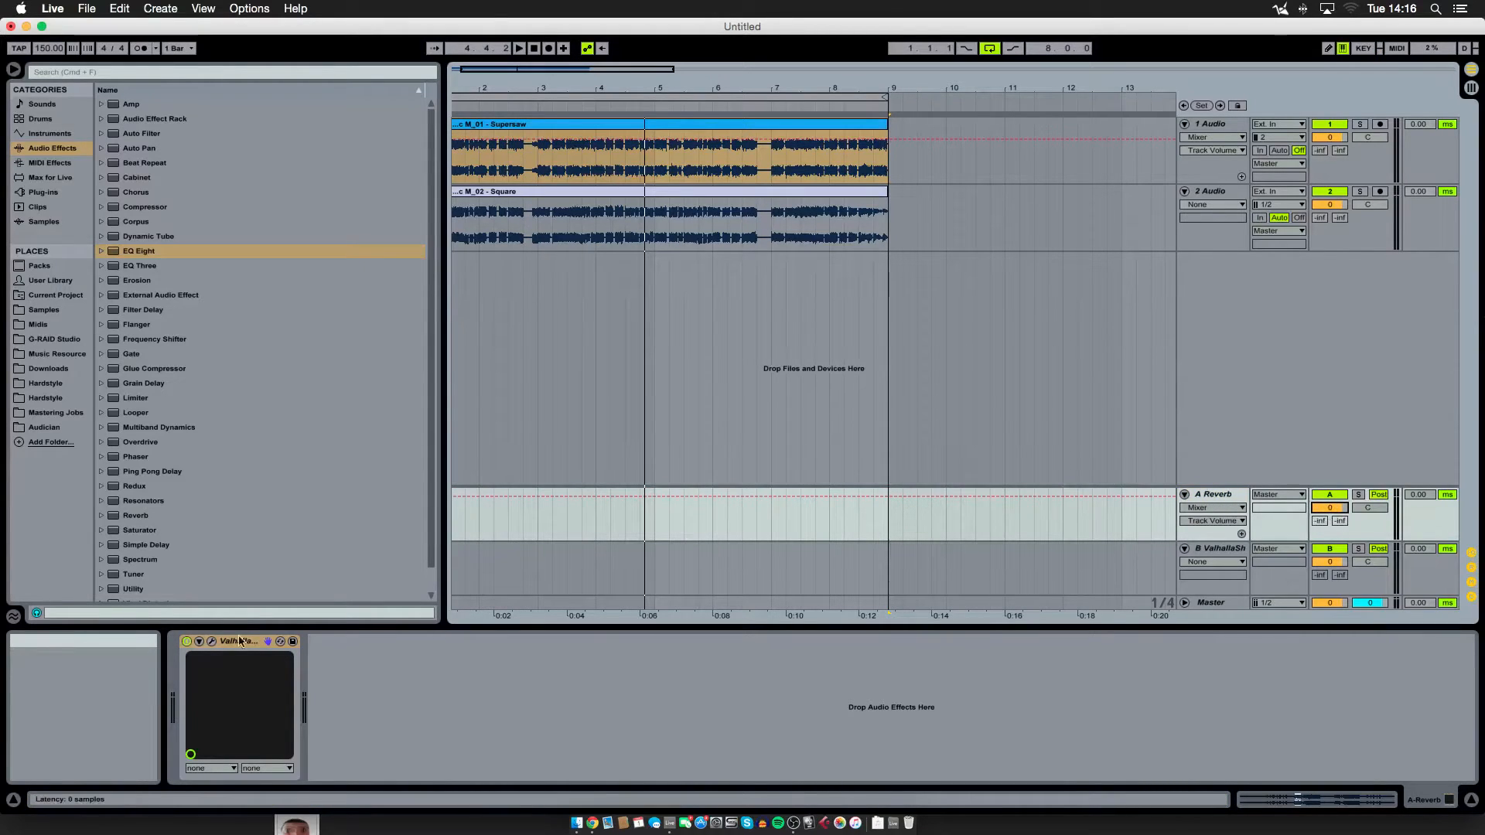
pyautogui.click(212, 642)
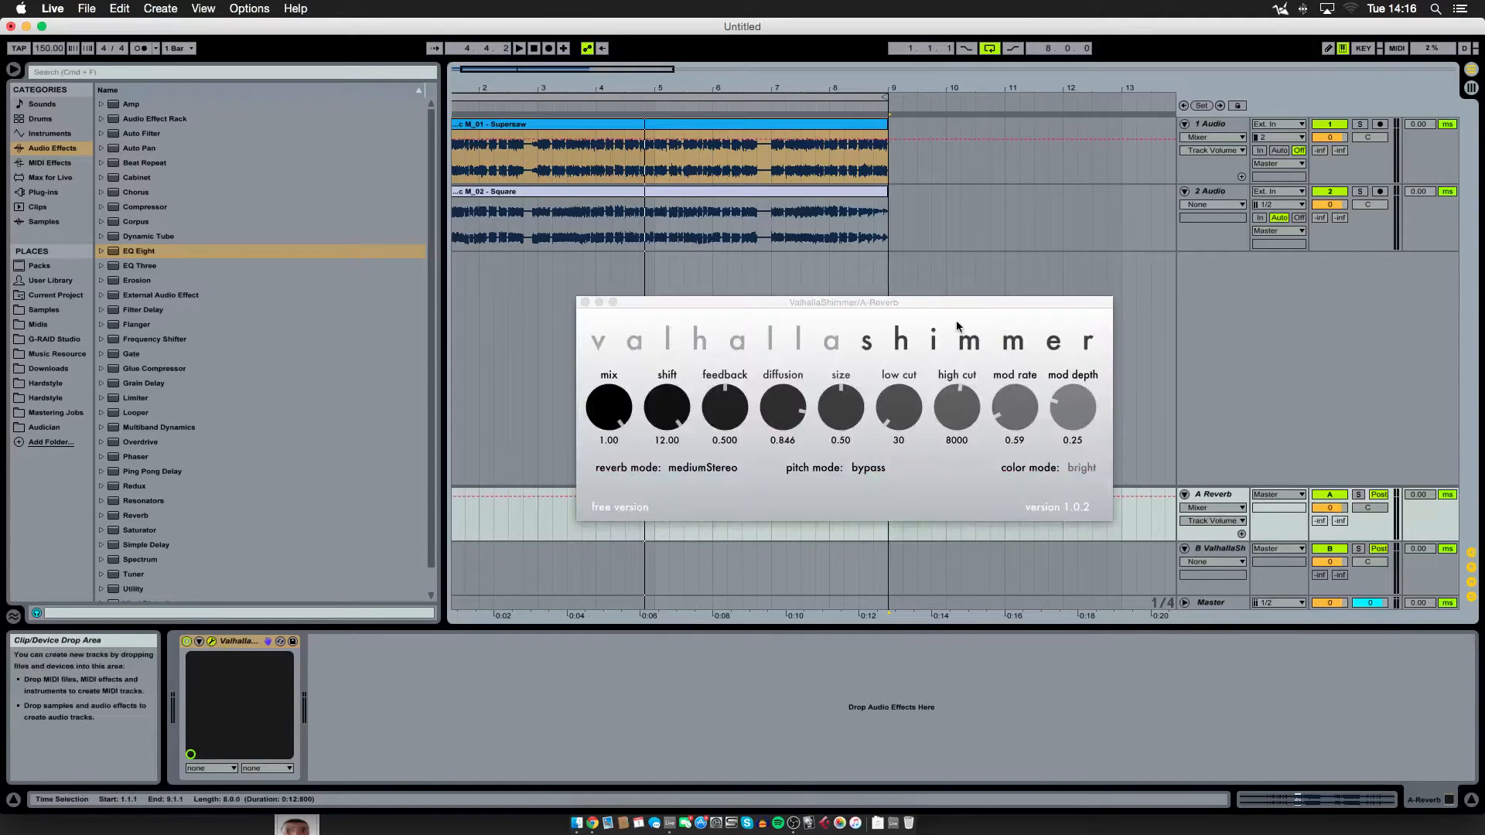
pyautogui.moveTo(933, 310); pyautogui.dragTo(836, 291)
# Examine the ValhallaShimmer settings on the A Reverb return, including its unfolded device parameters
pyautogui.rightClick(1218, 494)
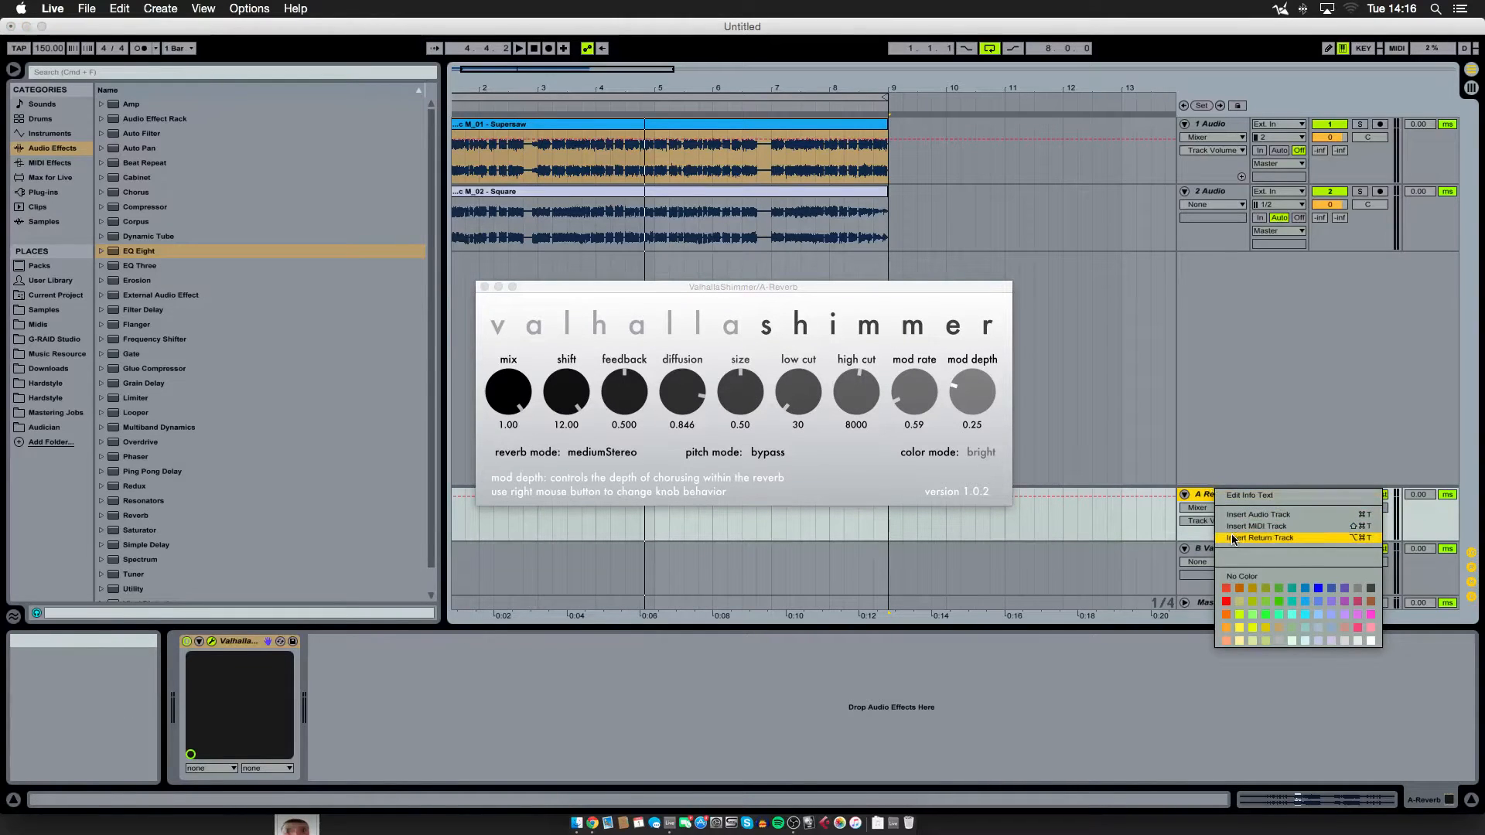
pyautogui.press('Escape')
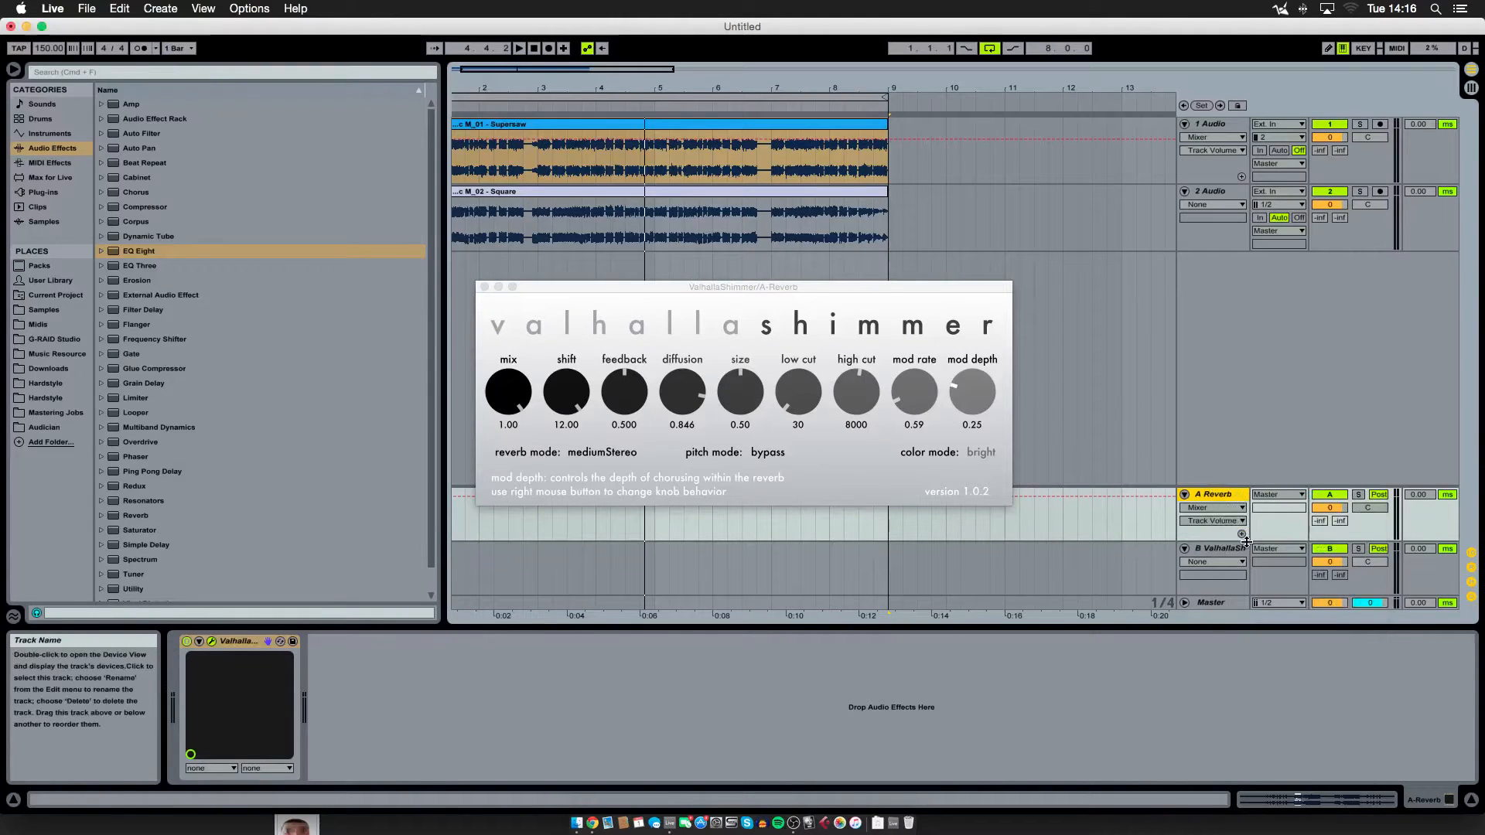
pyautogui.moveTo(725, 286); pyautogui.dragTo(343, 292)
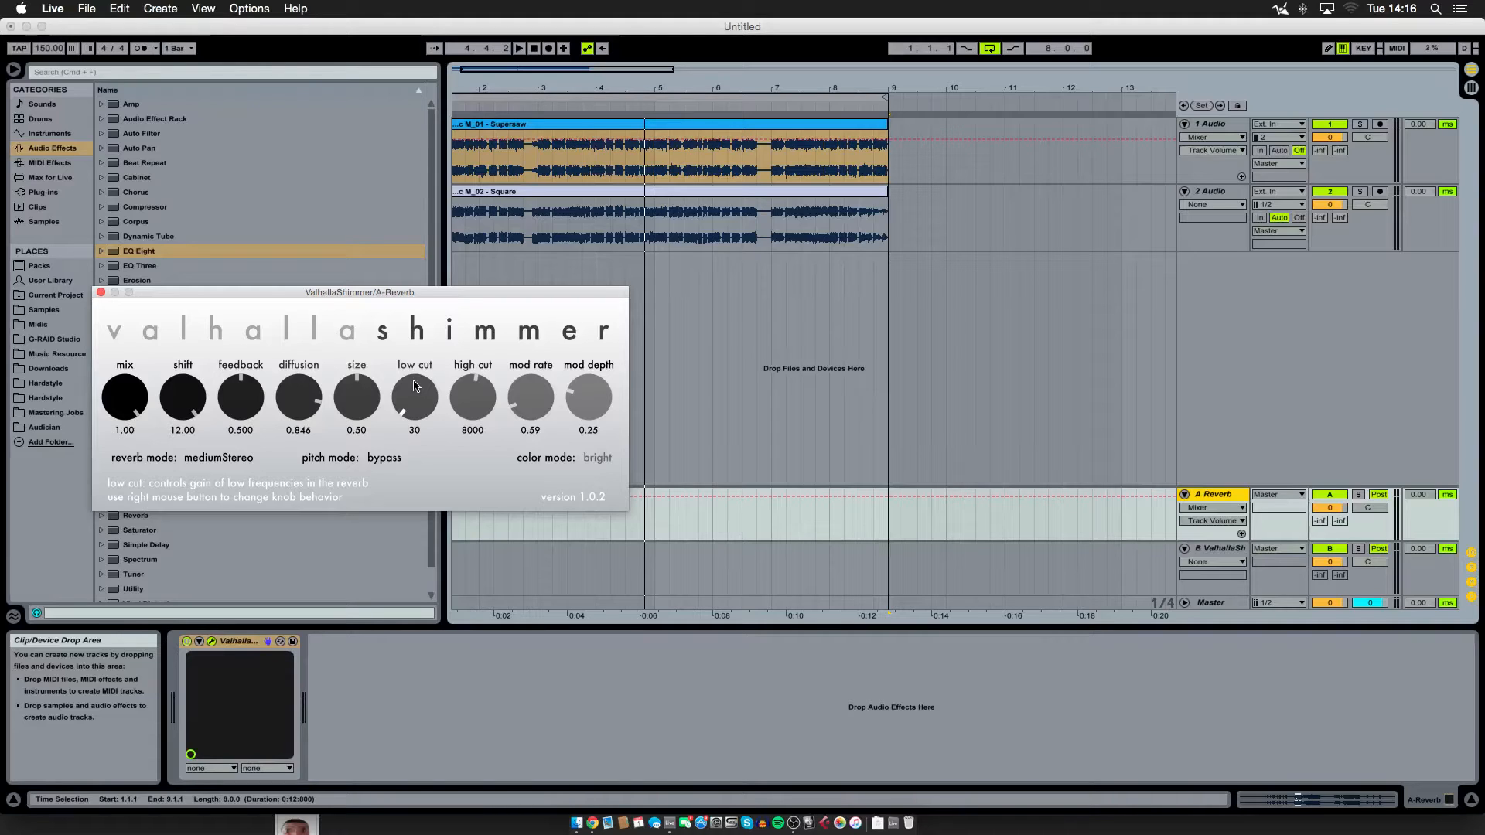
pyautogui.moveTo(391, 294); pyautogui.dragTo(781, 320)
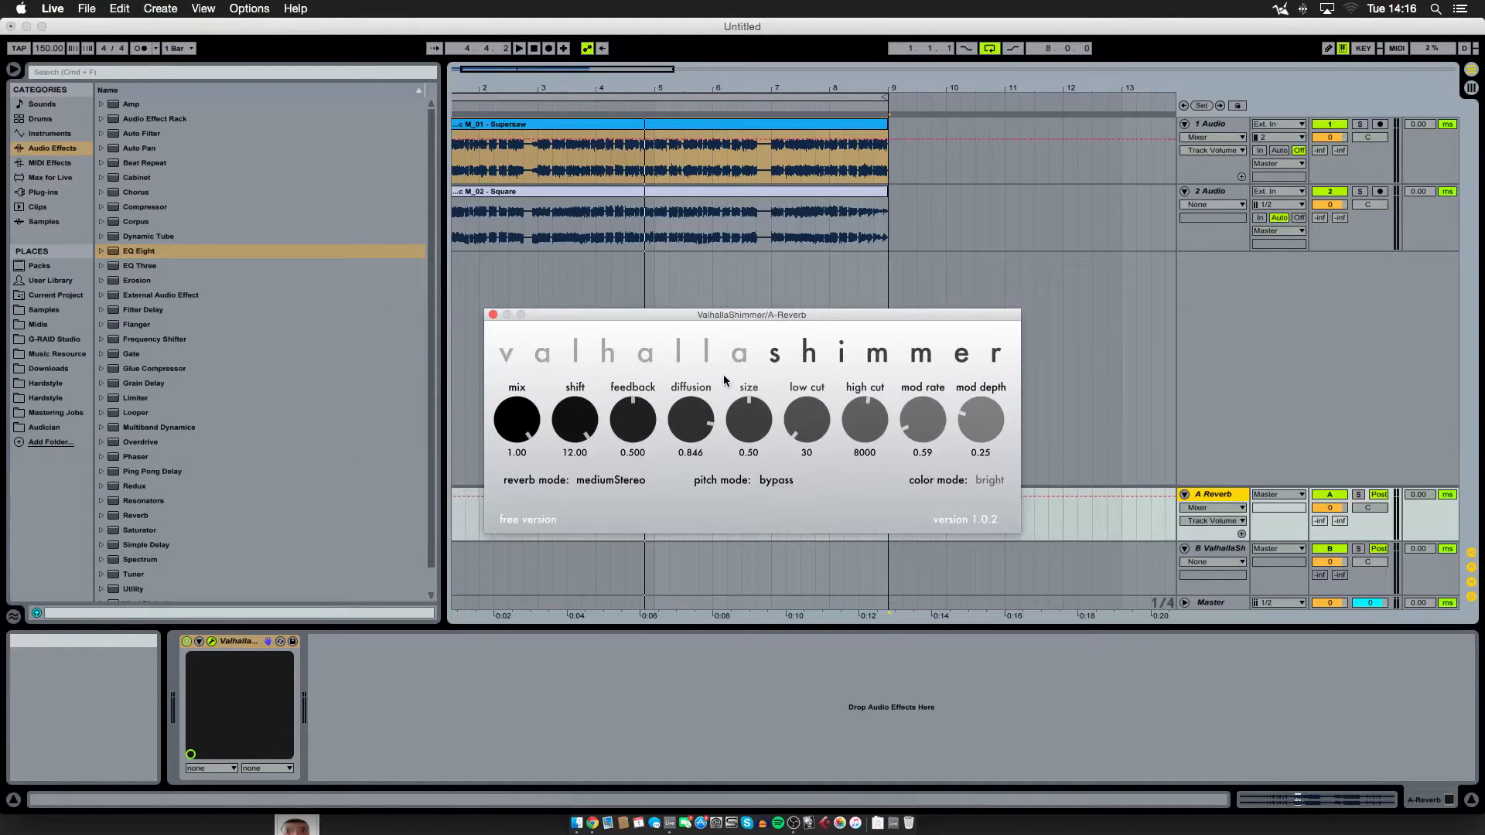
pyautogui.click(468, 319)
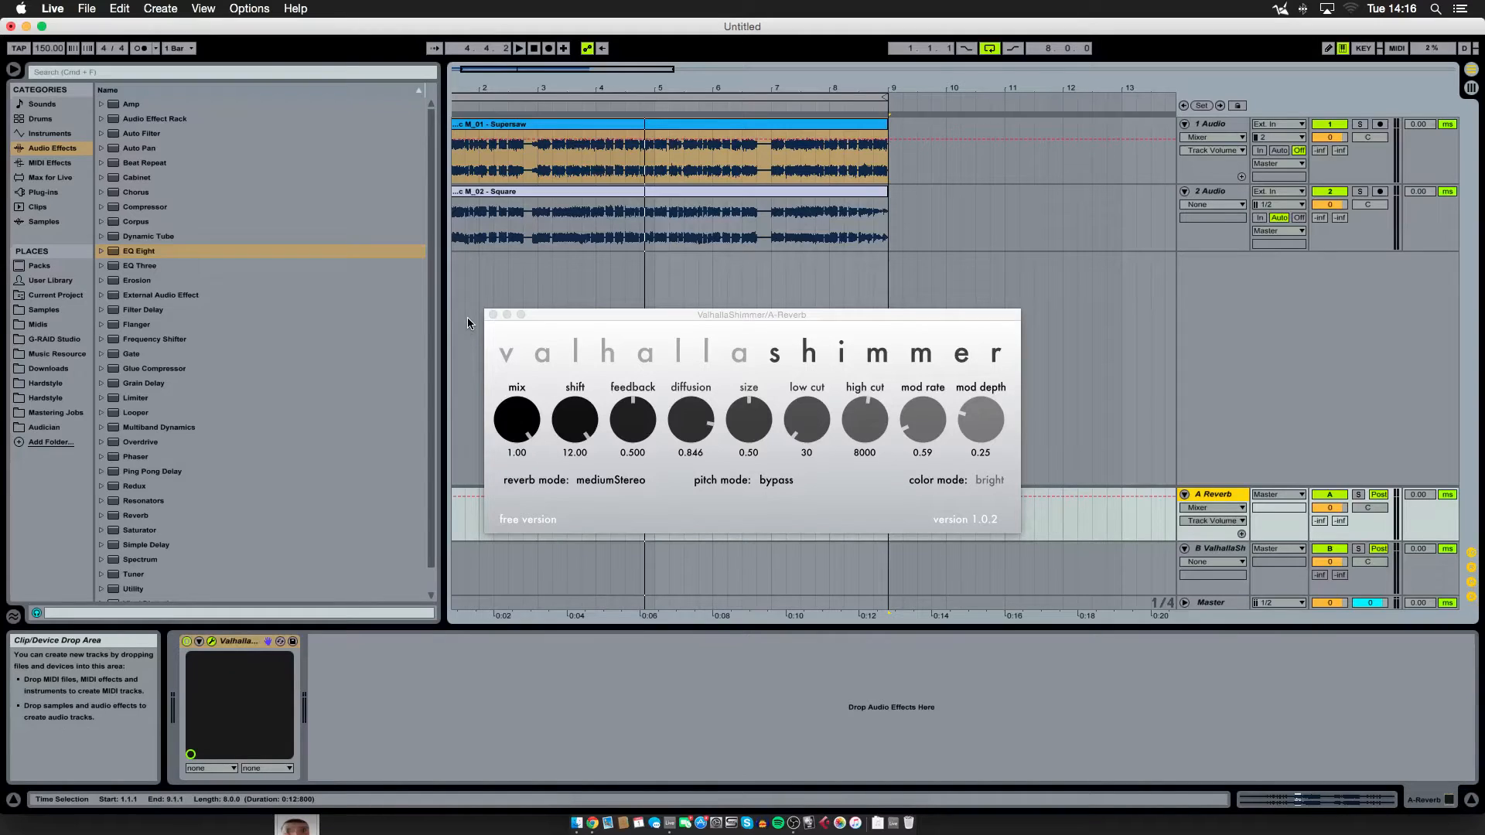
pyautogui.click(199, 642)
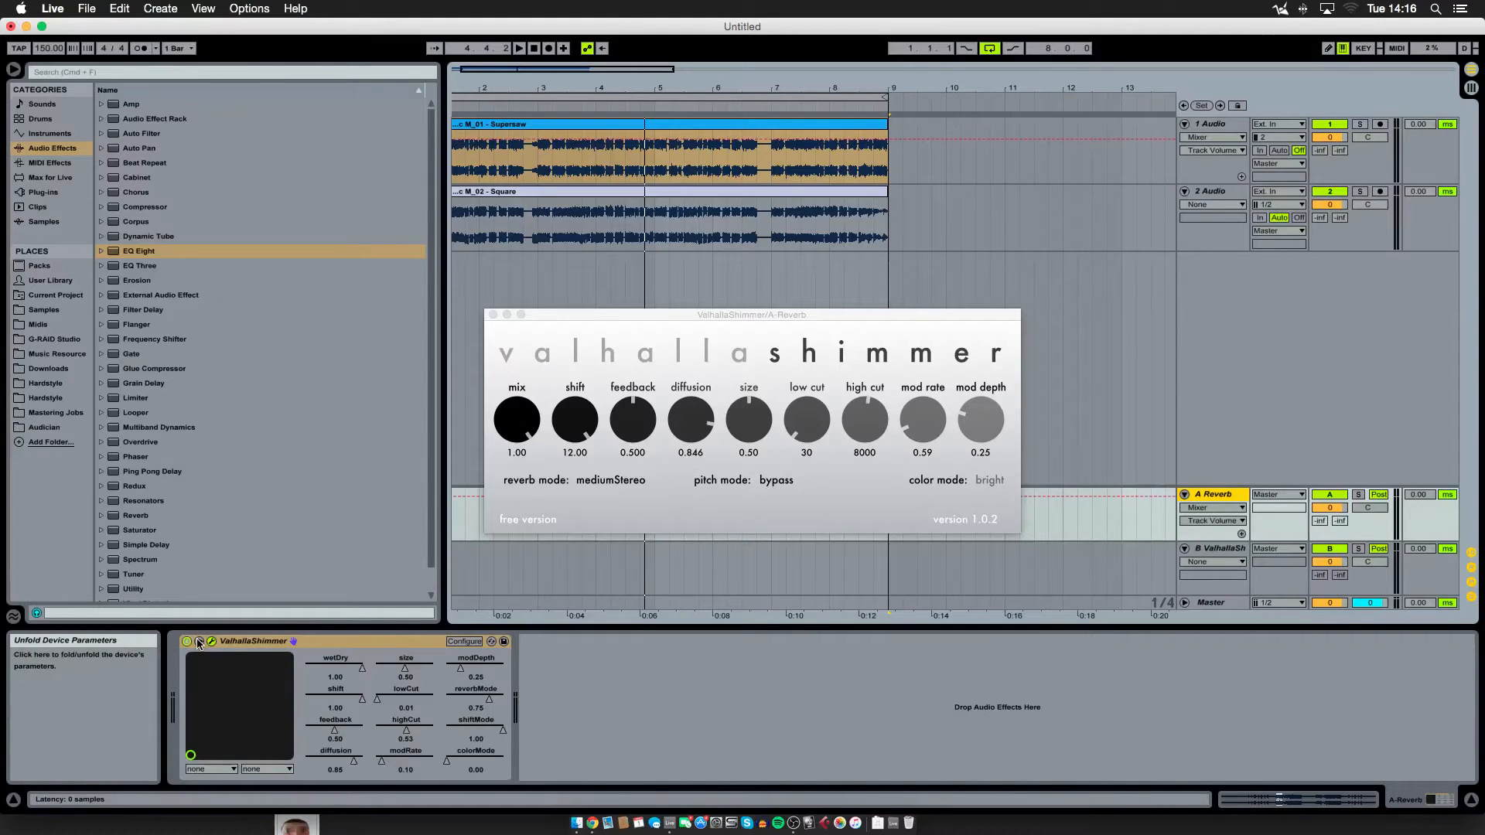
pyautogui.click(199, 641)
# Solo the 1 Audio track, play back its Supersaw clip without reverb and stop playback
pyautogui.click(781, 124)
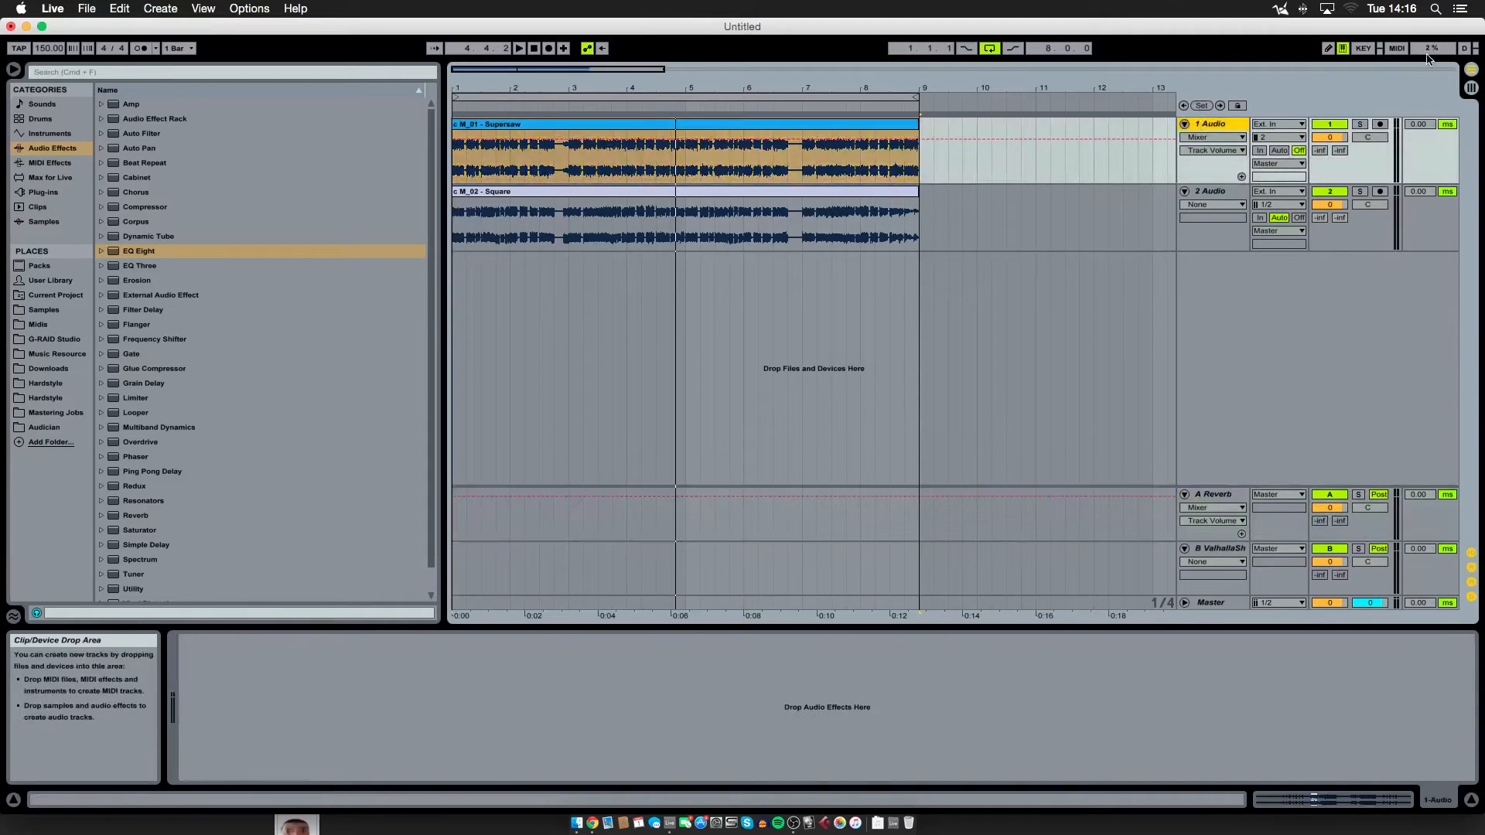
pyautogui.click(1360, 125)
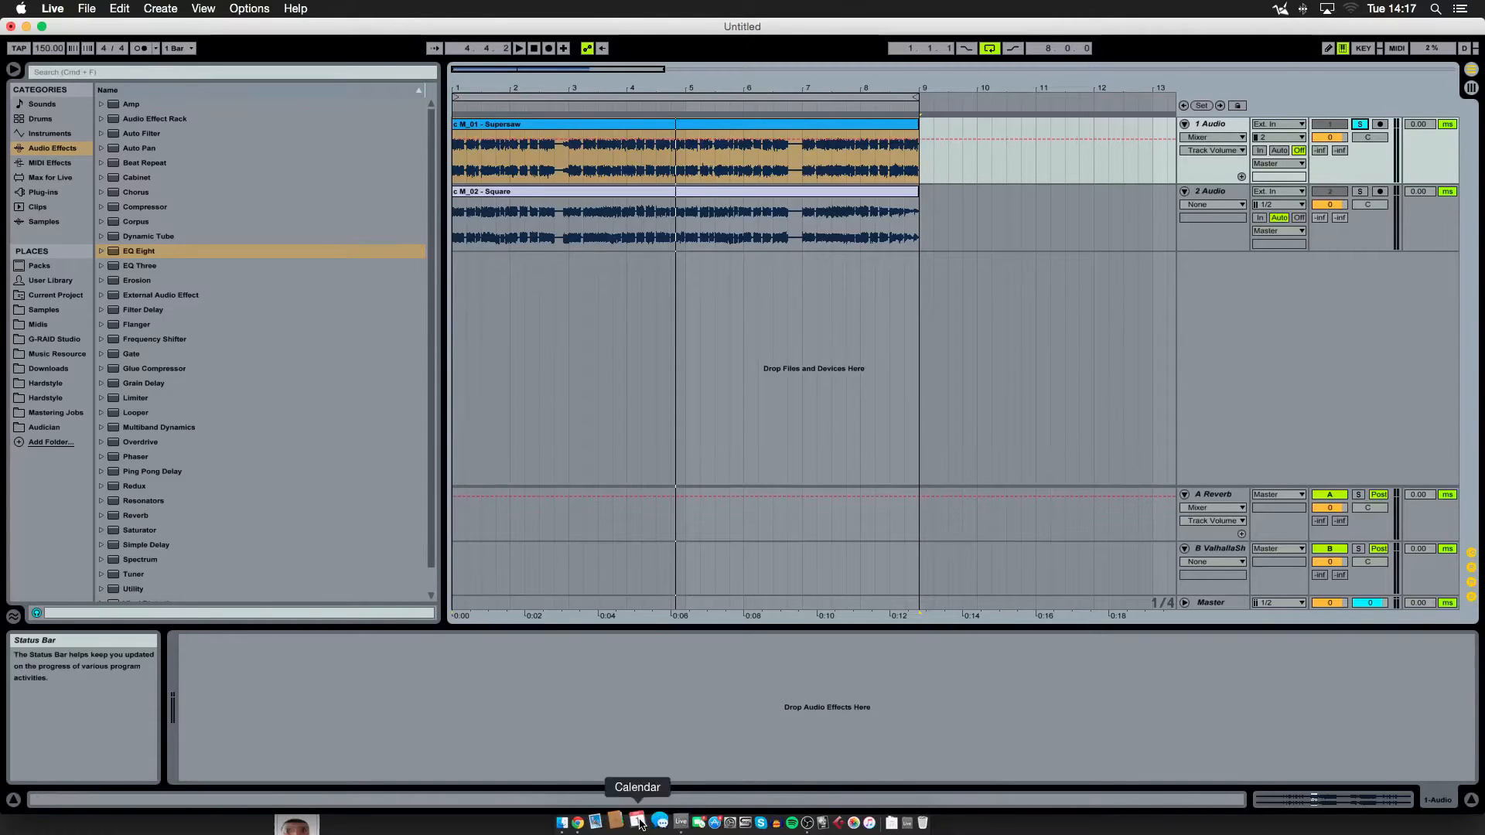
pyautogui.click(662, 126)
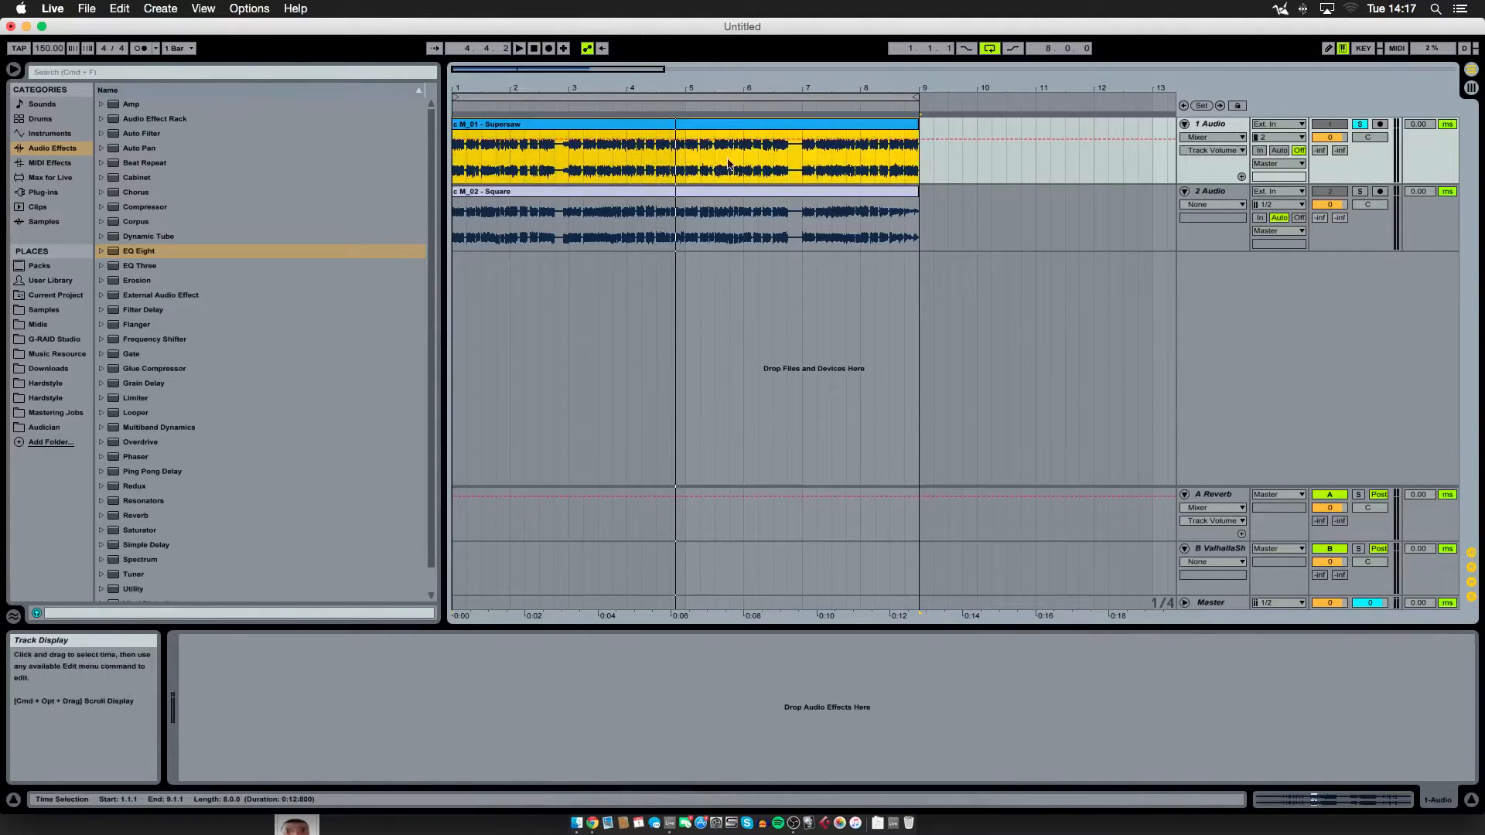
pyautogui.press('space')
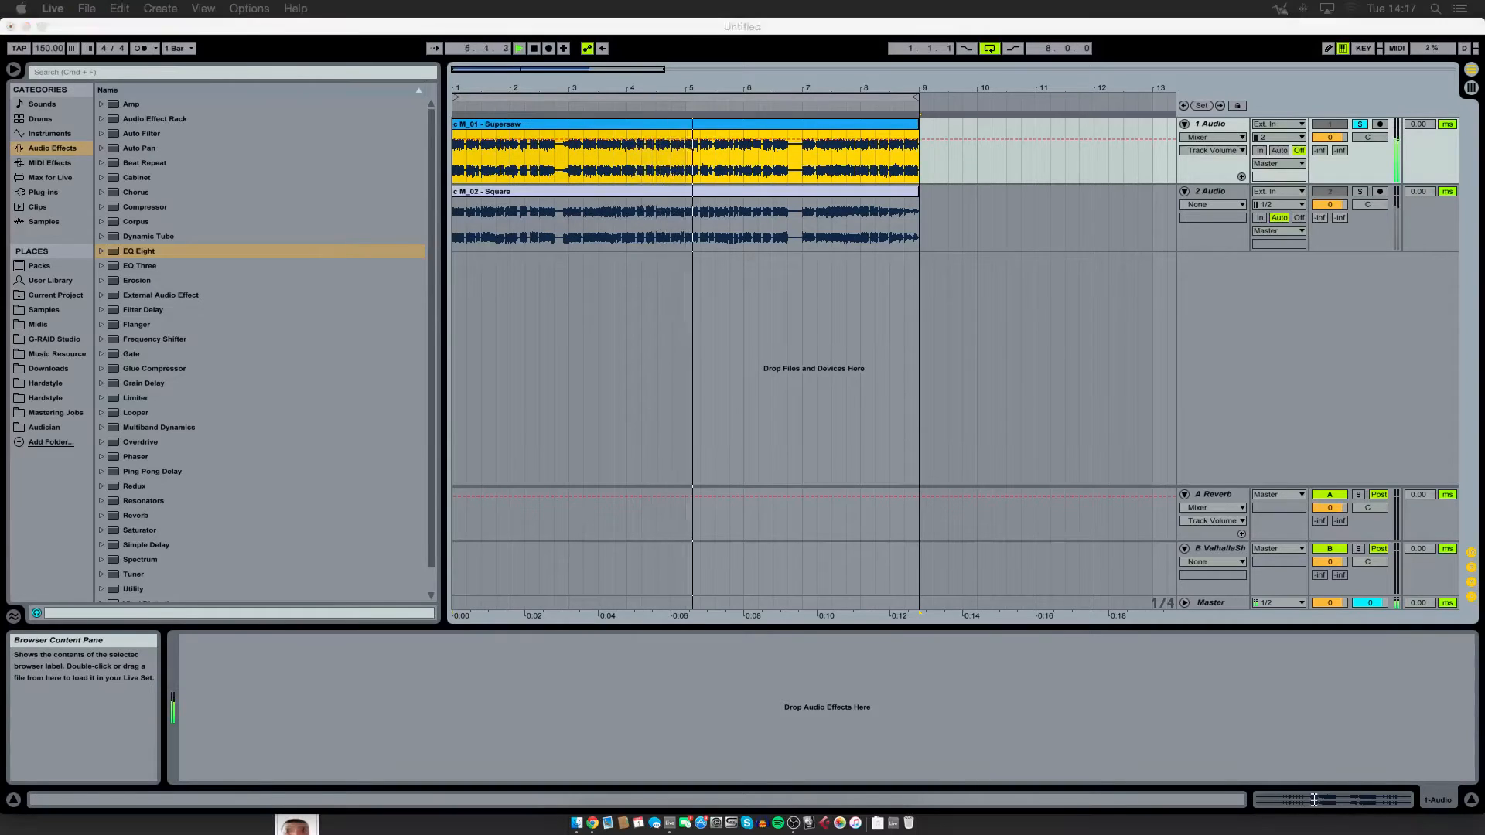
pyautogui.click(803, 128)
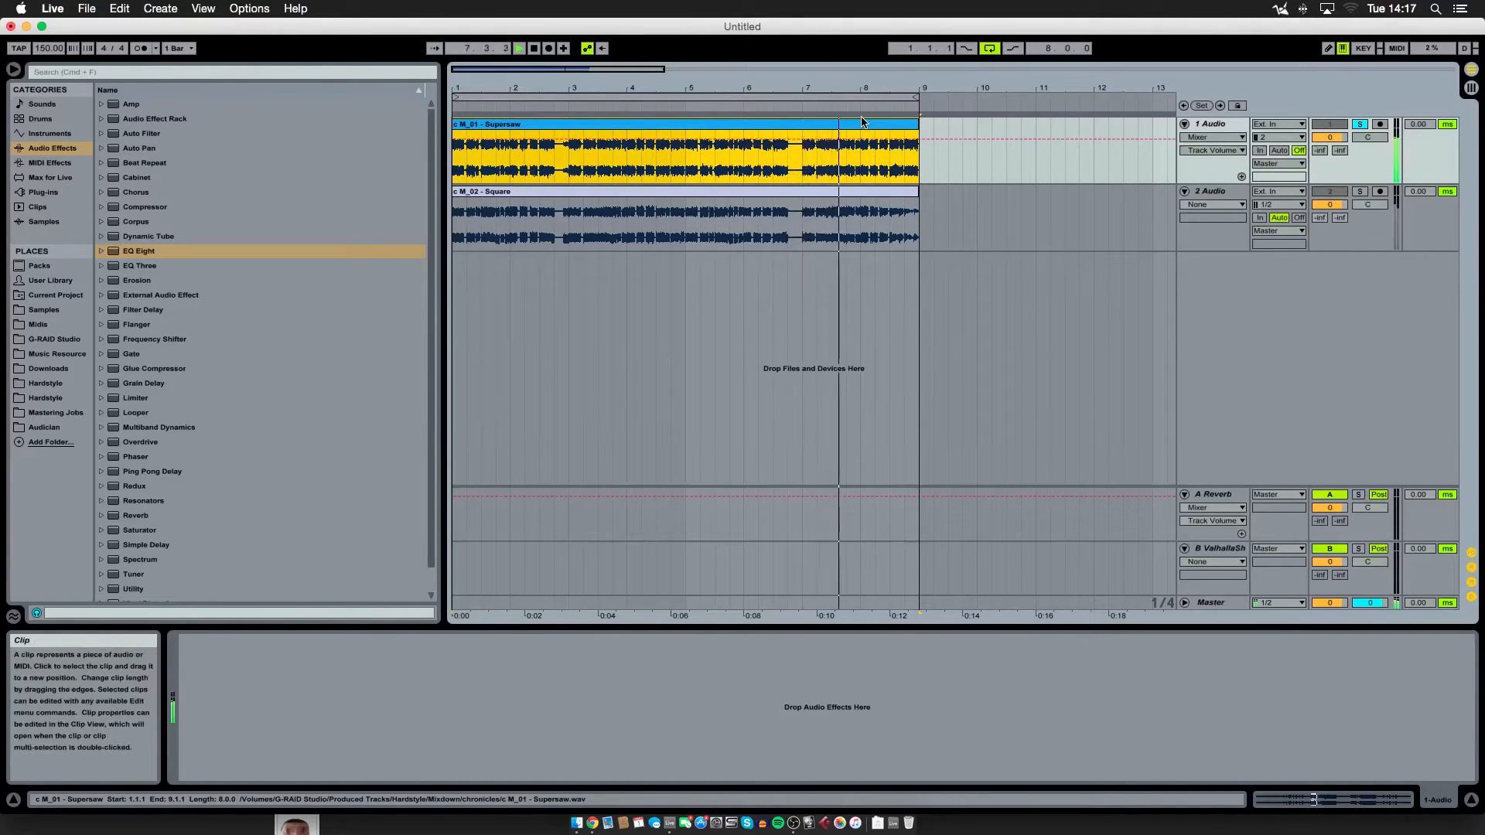
pyautogui.press('space')
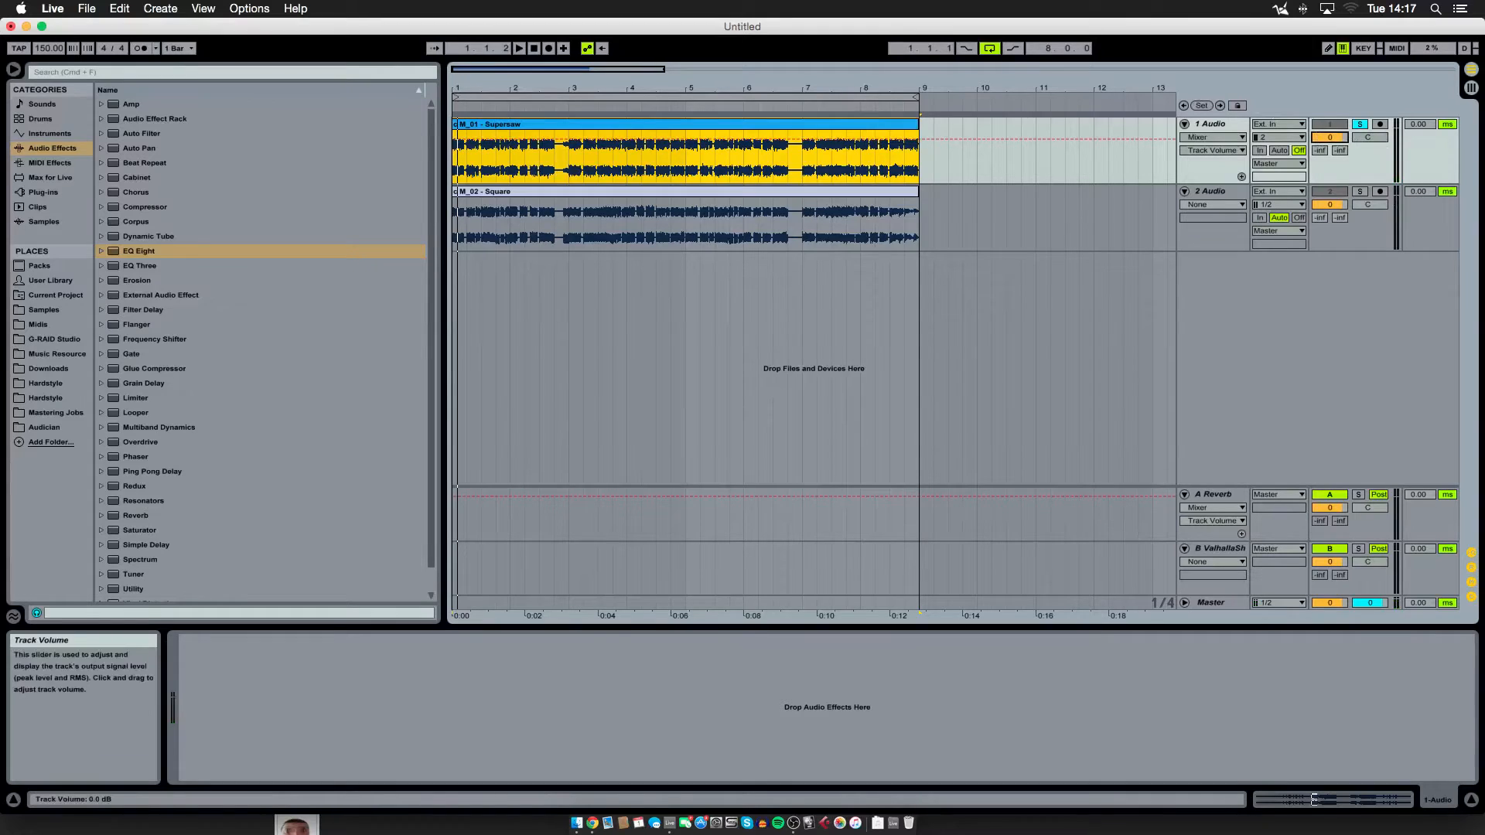
# Set the Supersaw track's volume to -2.0 dB and its A-Reverb send to -4.0 dB
pyautogui.click(1331, 138)
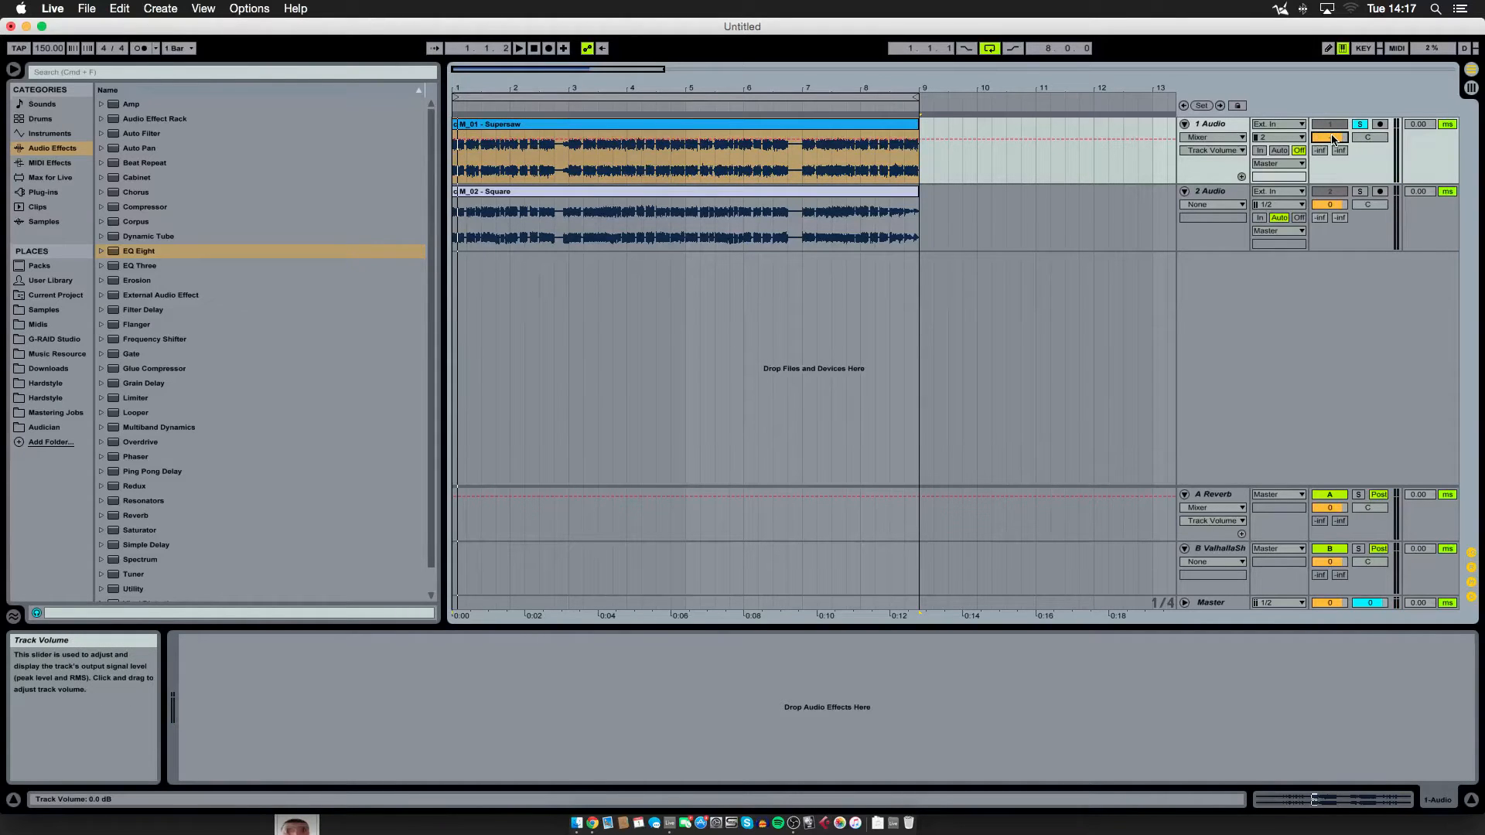
pyautogui.click(1322, 150)
pyautogui.moveTo(1321, 150); pyautogui.dragTo(1322, 108)
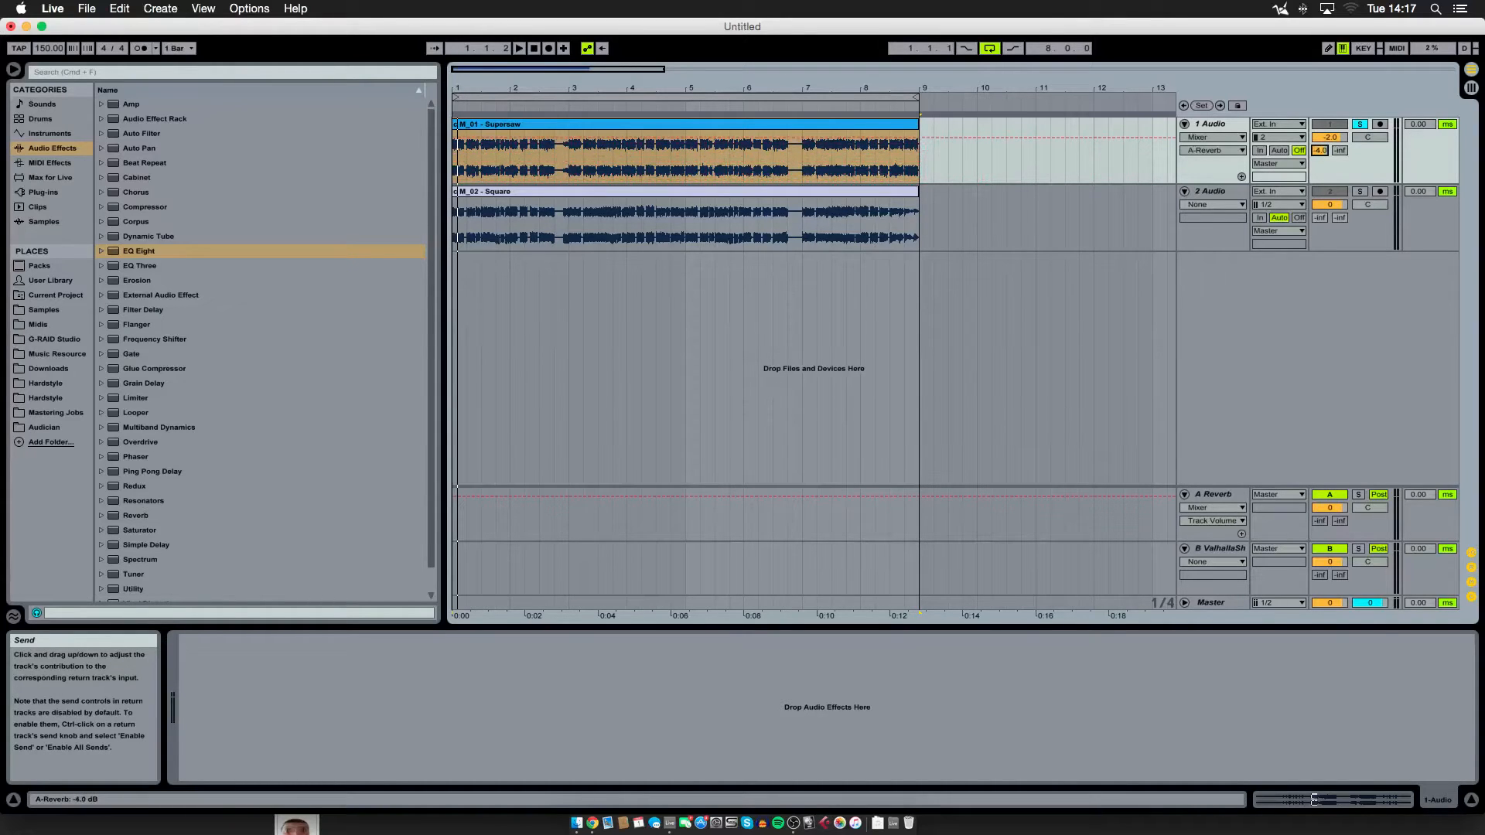
# Check the sends in Session View, return to Arrangement View and set the Supersaw track's A-Reverb send to -8.0 dB
pyautogui.click(202, 9)
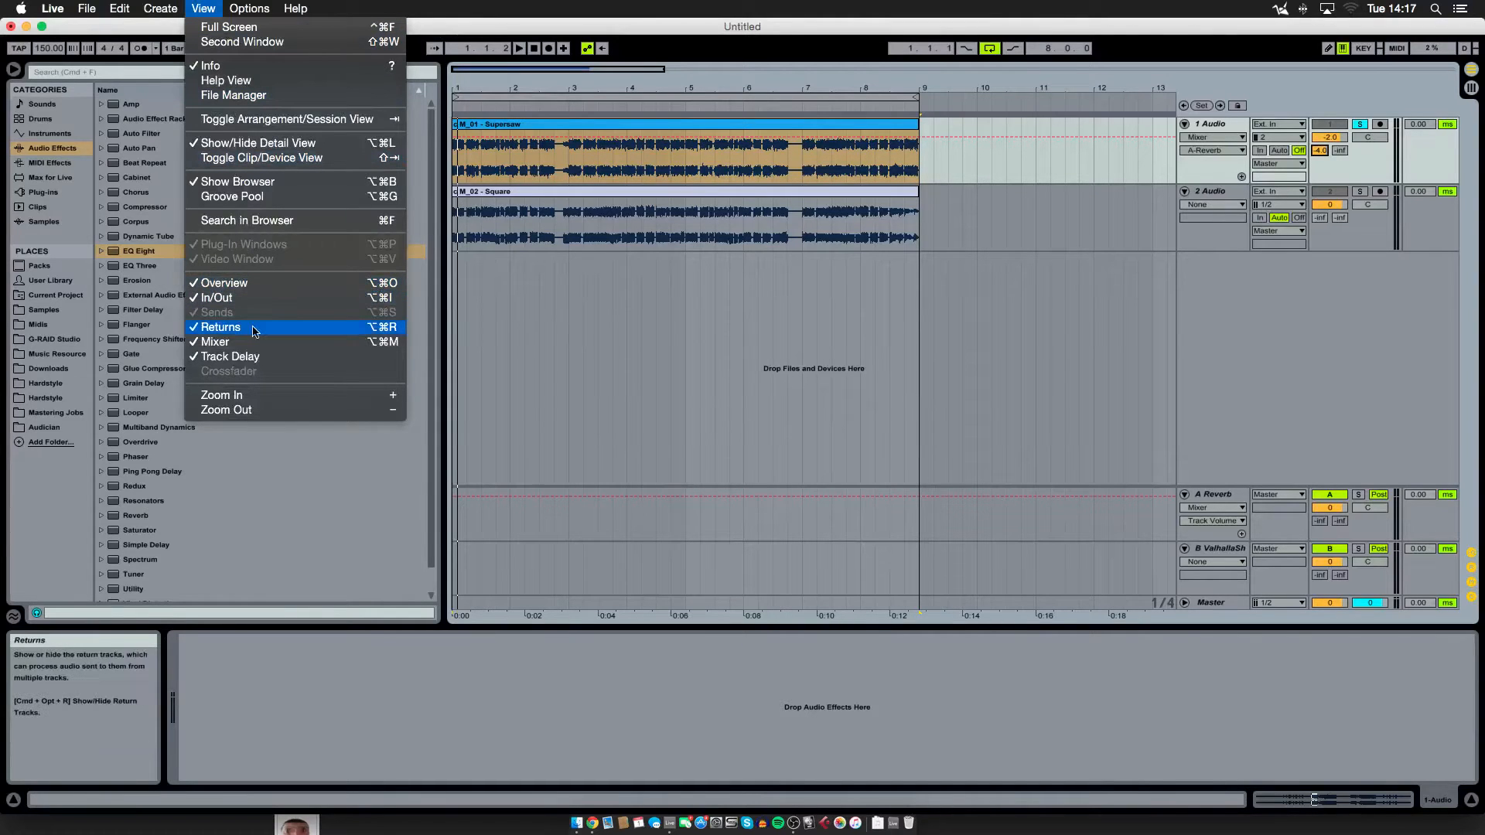
pyautogui.click(628, 325)
pyautogui.press('Tab')
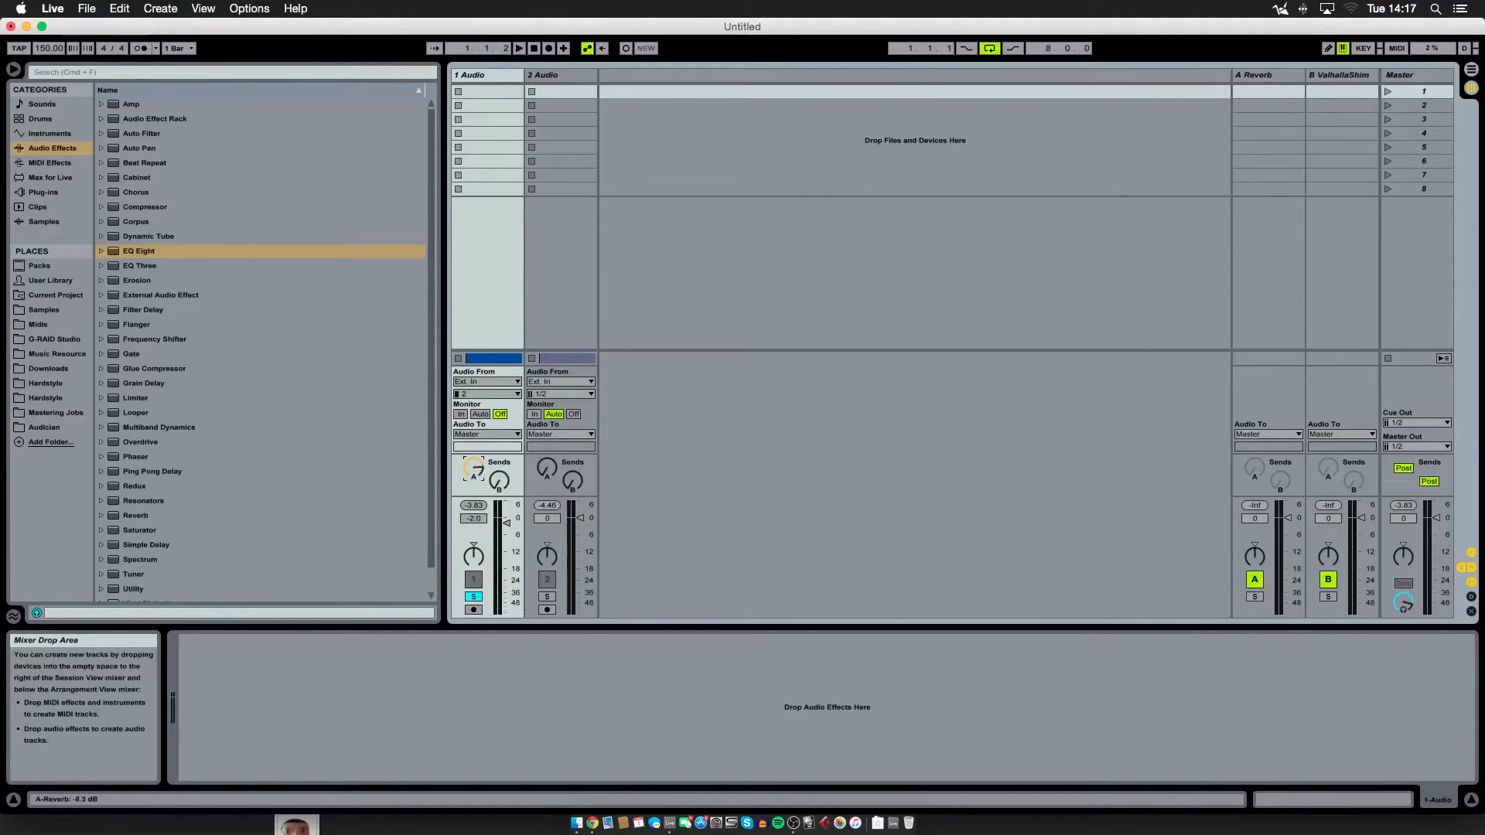
pyautogui.press('Tab')
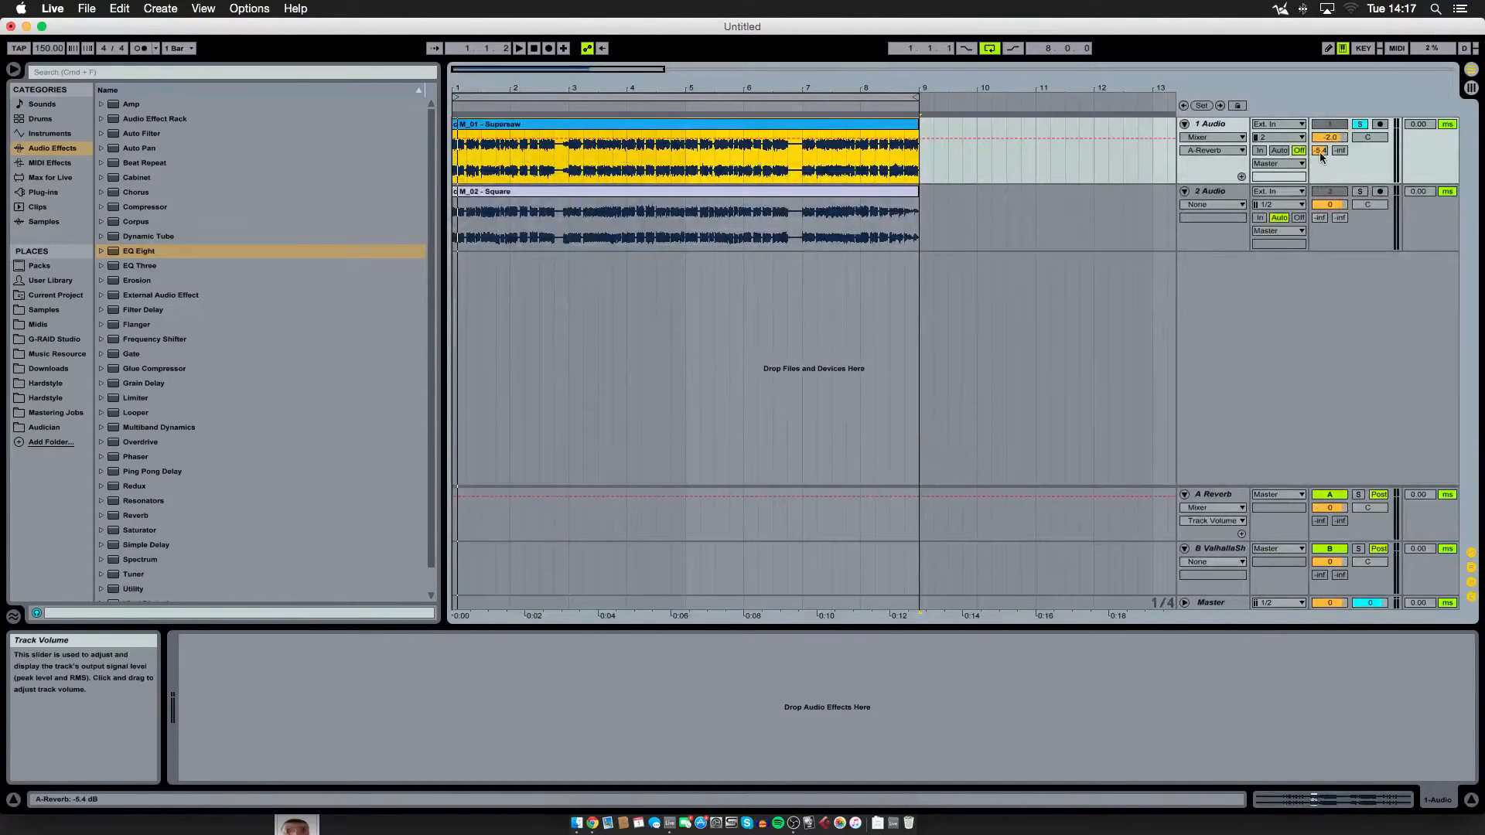
pyautogui.moveTo(1322, 150); pyautogui.dragTo(1321, 151)
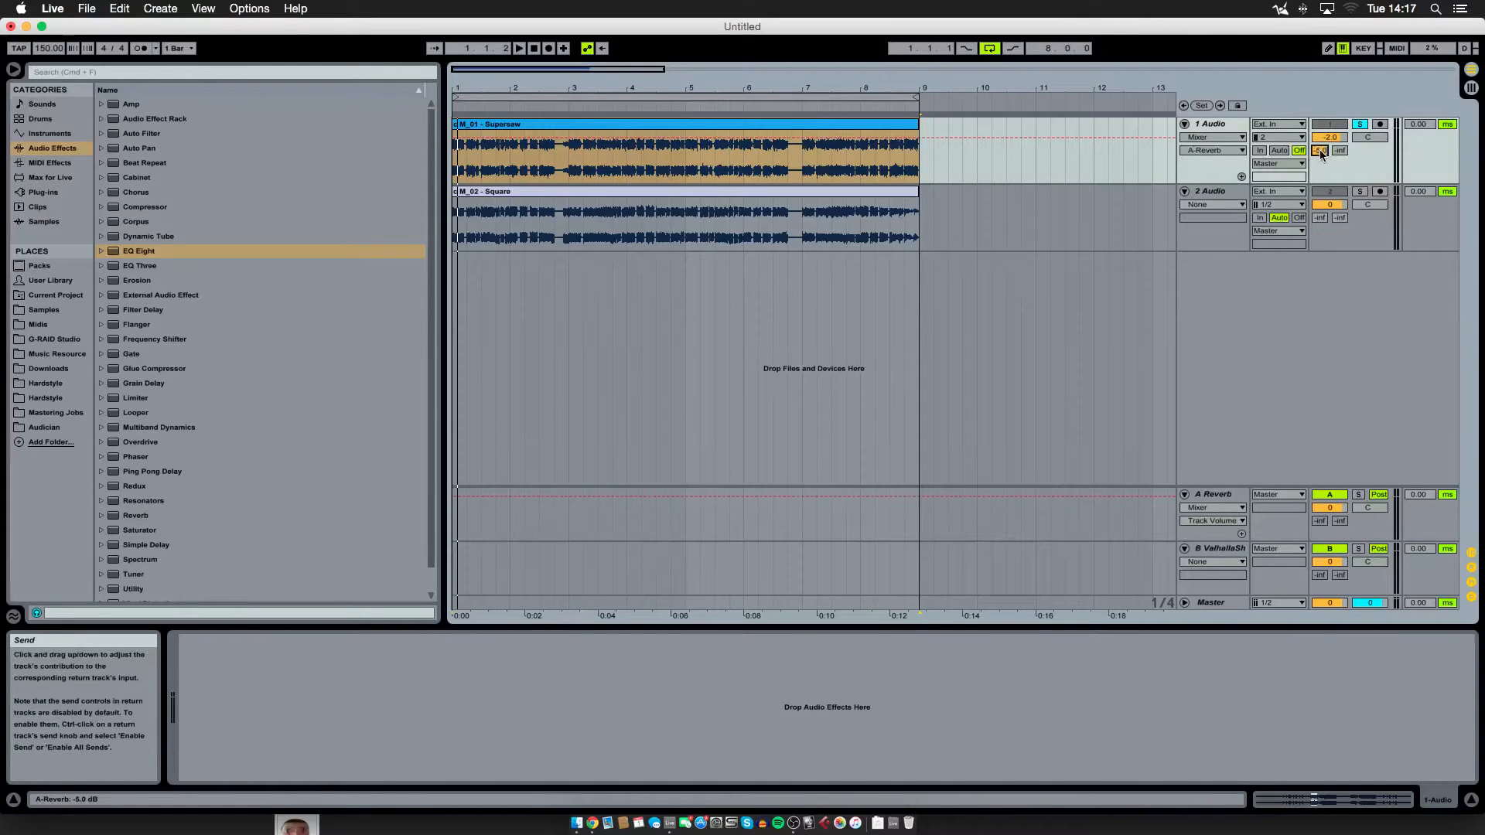
# Play back the Supersaw clip with reverb, lower its A-Reverb send to -9.0 dB and stop playback
pyautogui.click(698, 122)
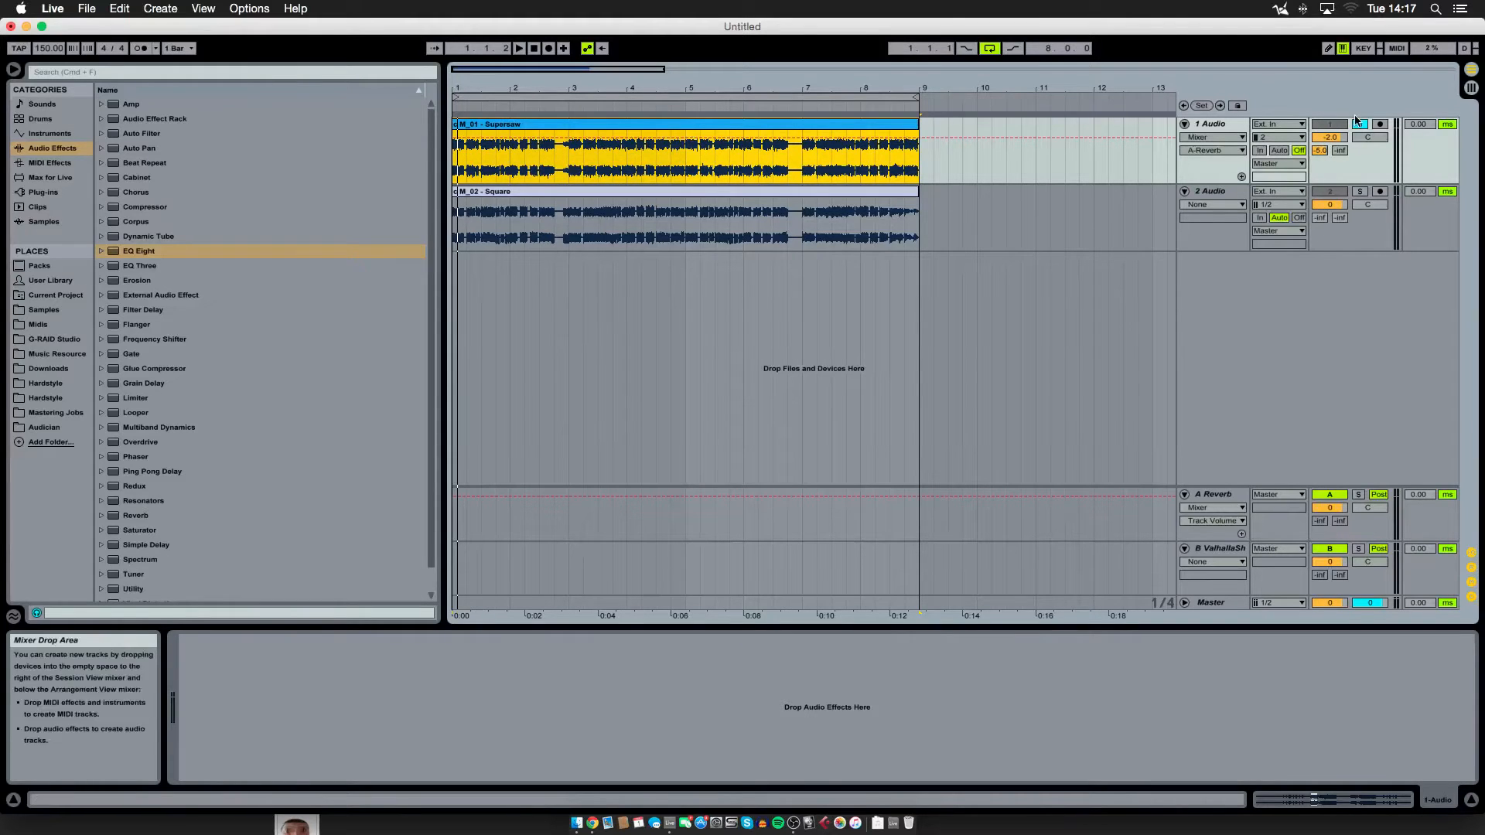
pyautogui.press('space')
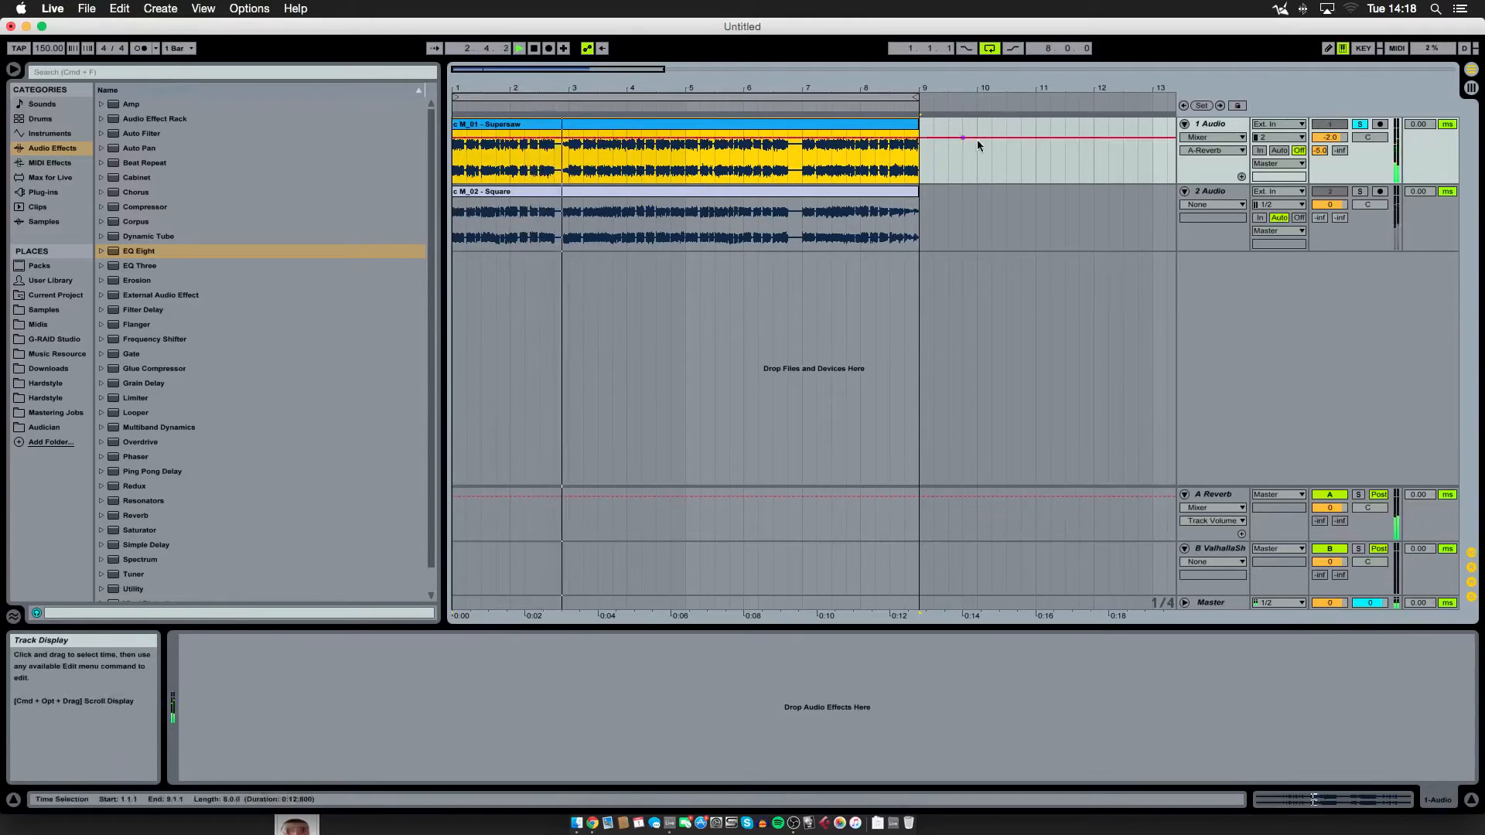
pyautogui.moveTo(1318, 150); pyautogui.dragTo(1321, 152)
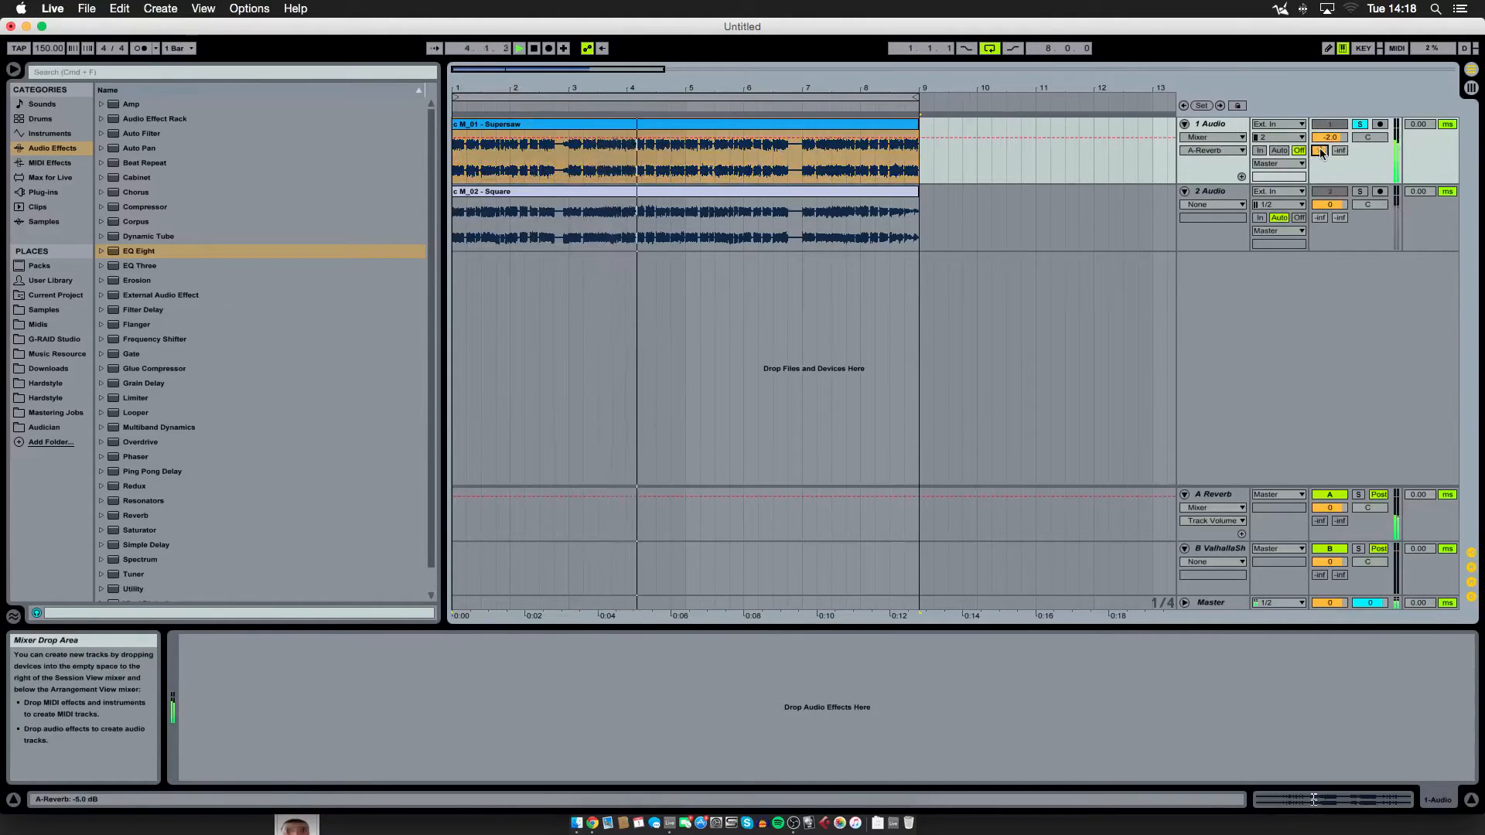
pyautogui.moveTo(1323, 151); pyautogui.dragTo(1323, 161)
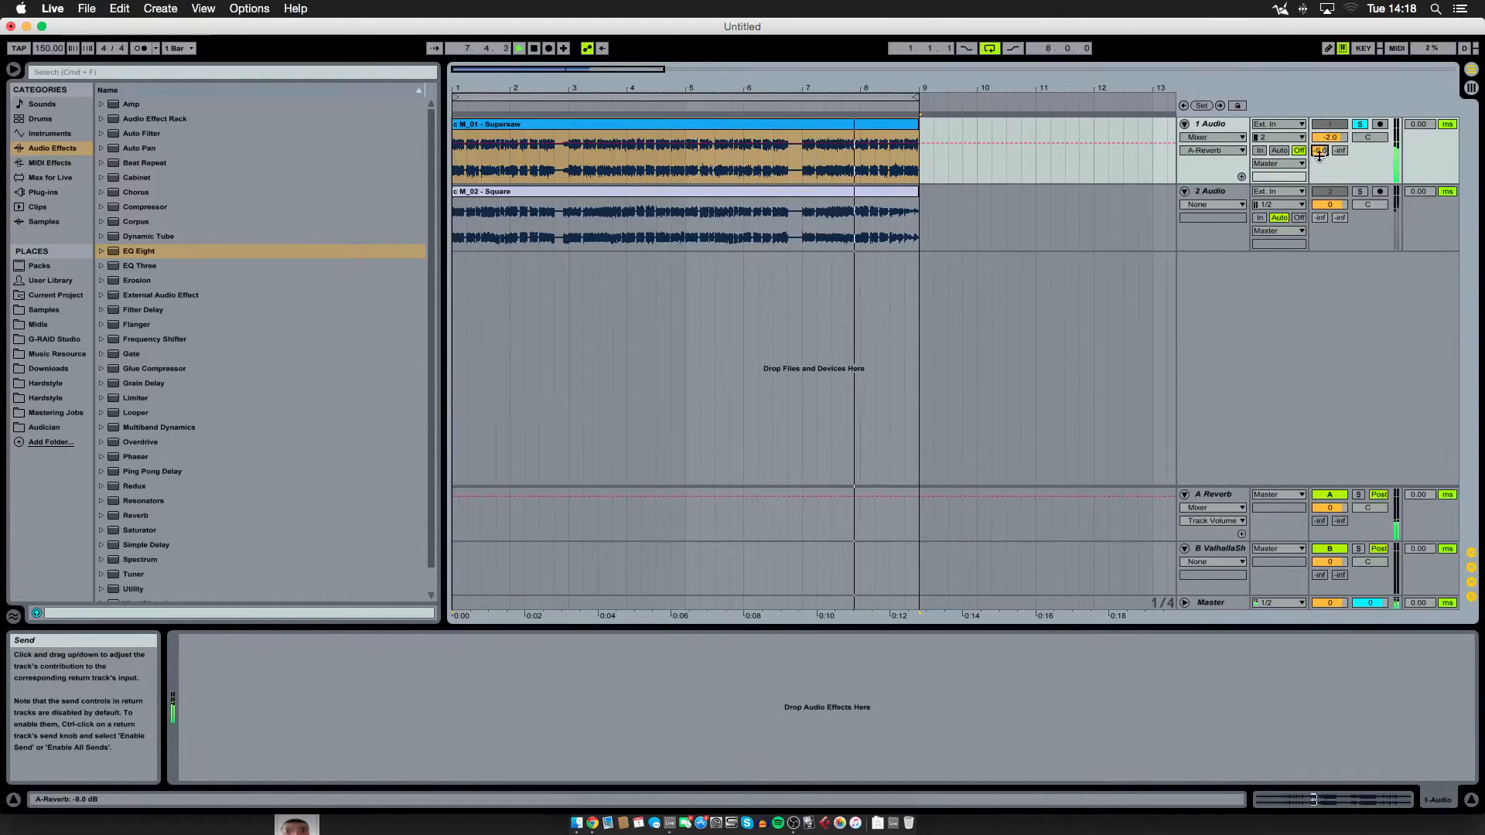
pyautogui.press('space')
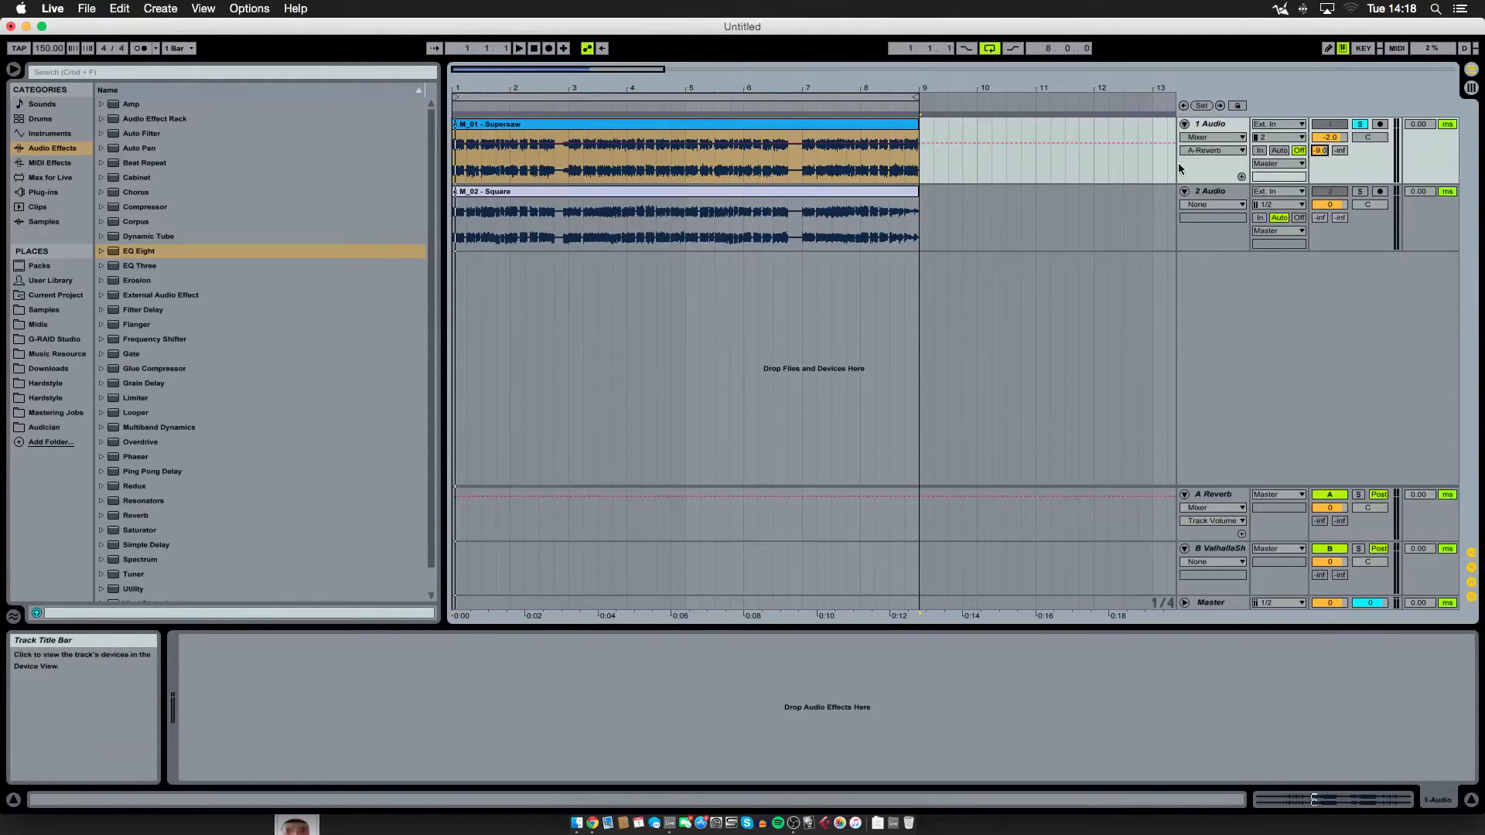
# Switch the solo from 1 Audio to 2 Audio and play back the Square clip without reverb
pyautogui.moveTo(1177, 162)
pyautogui.mouseDown()
pyautogui.moveTo(1126, 166)
pyautogui.moveTo(1158, 169)
pyautogui.mouseUp()
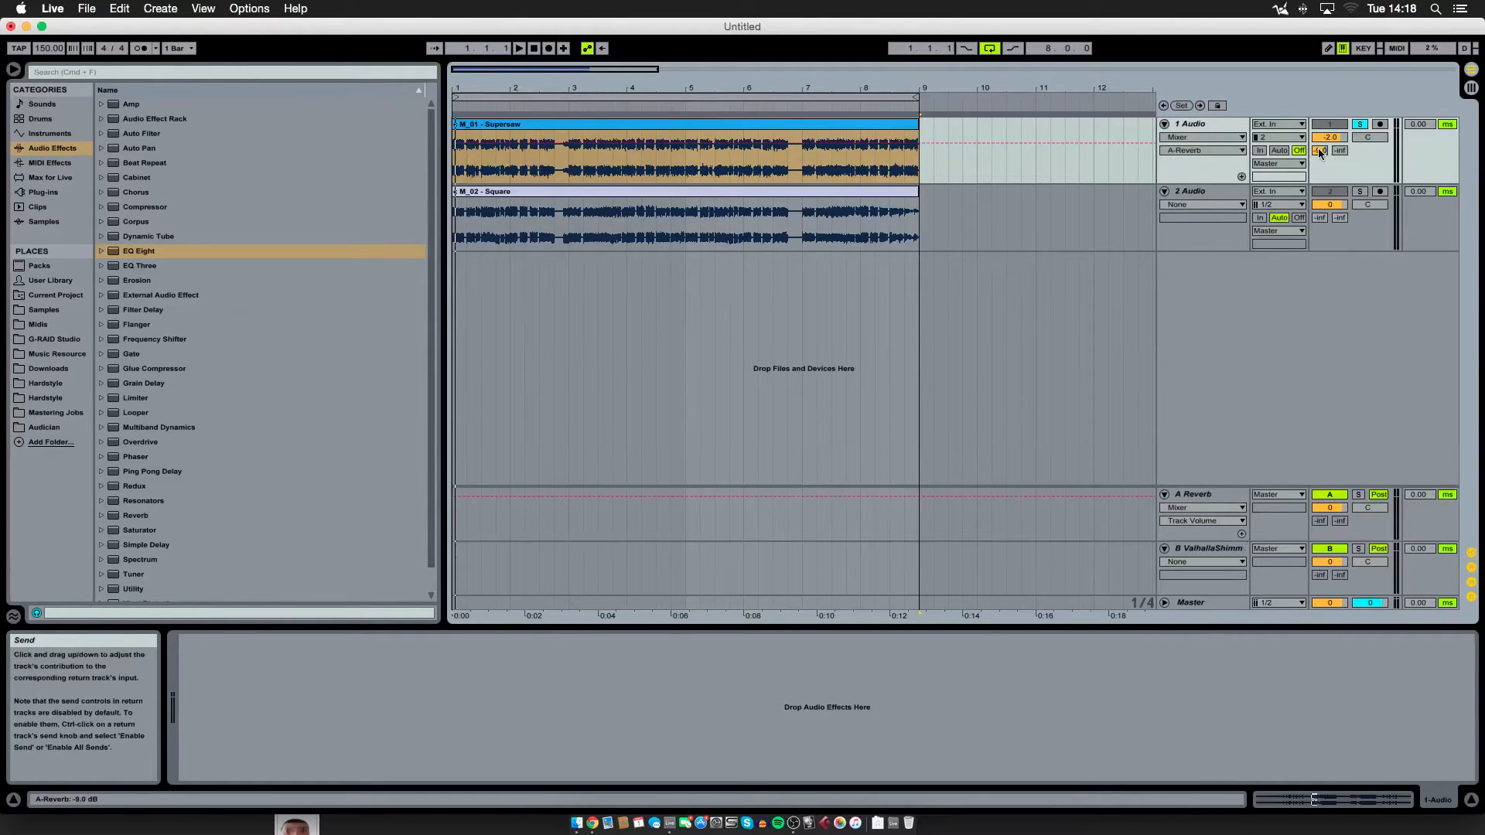
pyautogui.click(1360, 125)
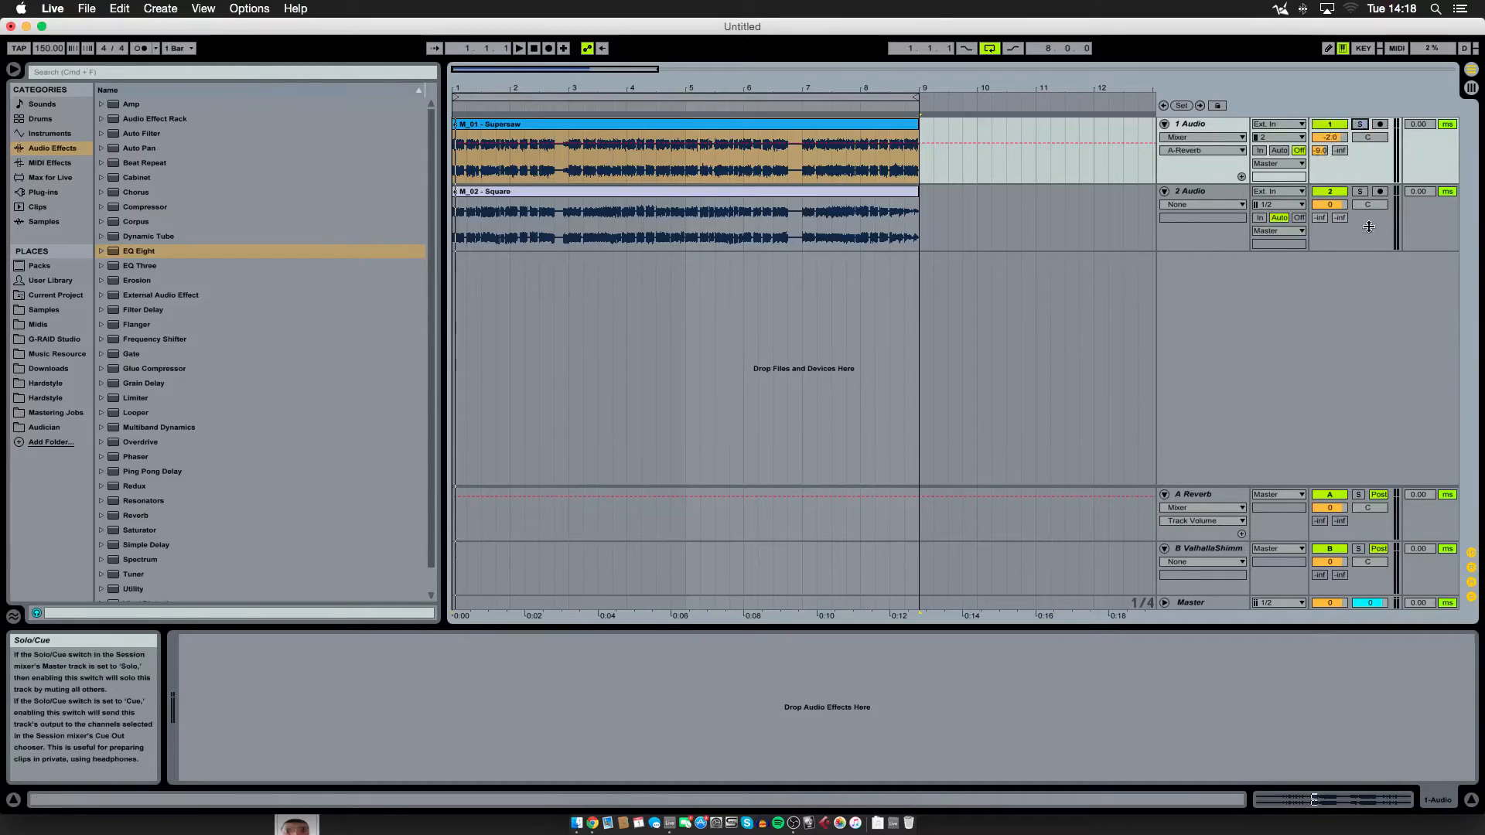
pyautogui.click(1217, 195)
pyautogui.click(1361, 192)
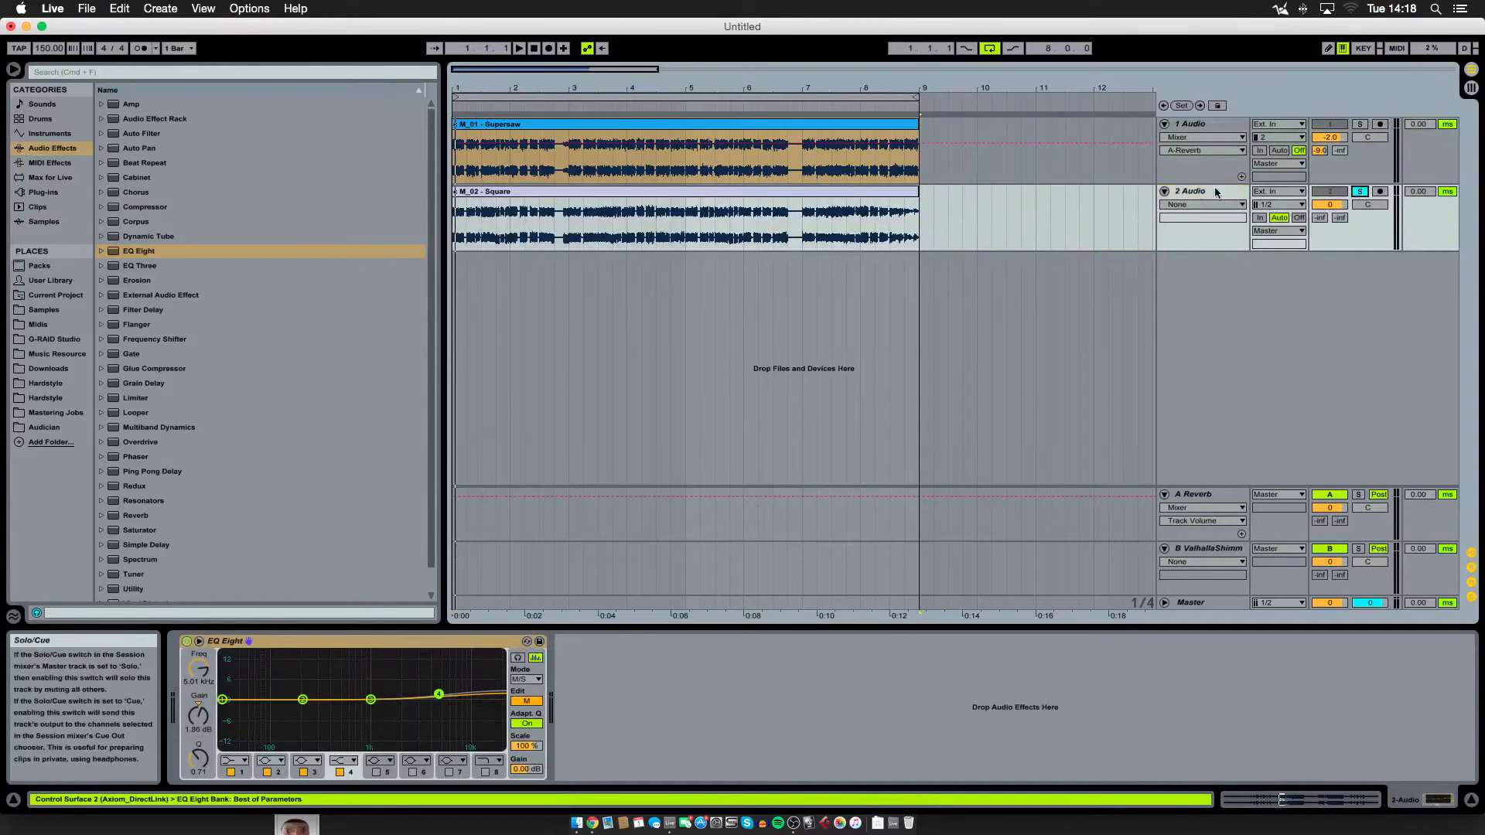
pyautogui.click(761, 191)
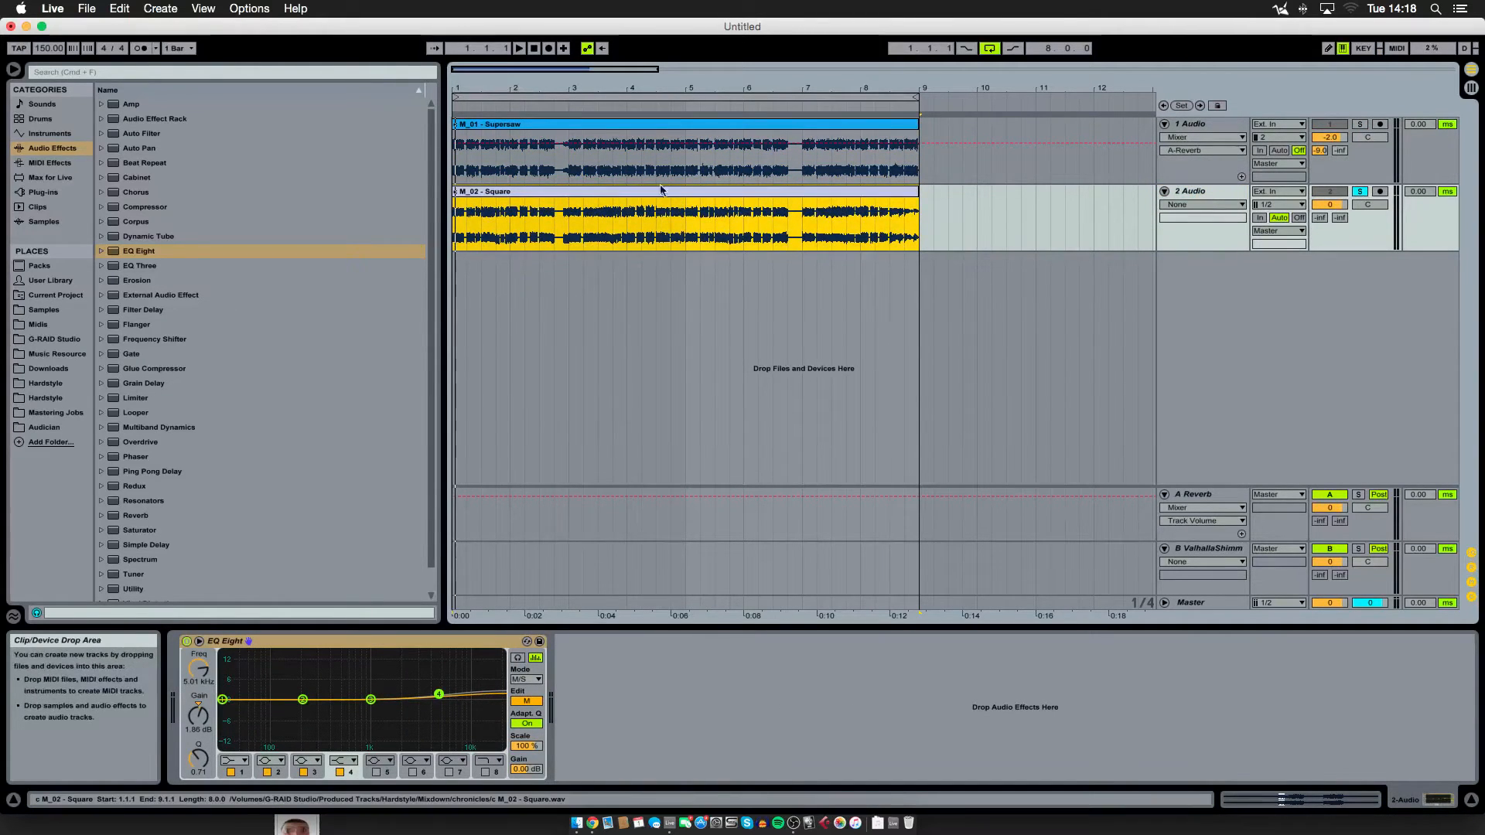
pyautogui.press('space')
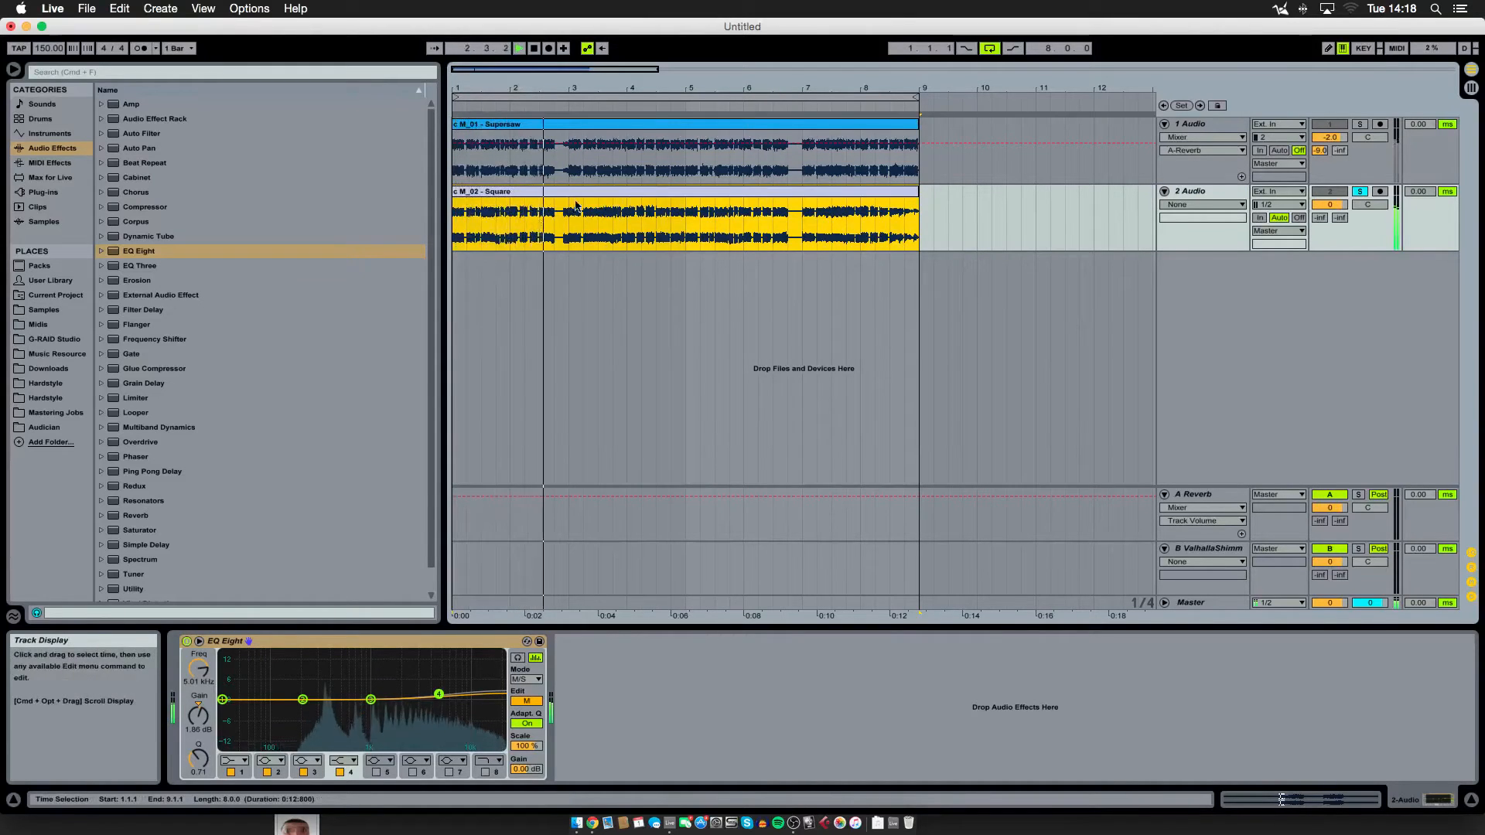
pyautogui.press('space')
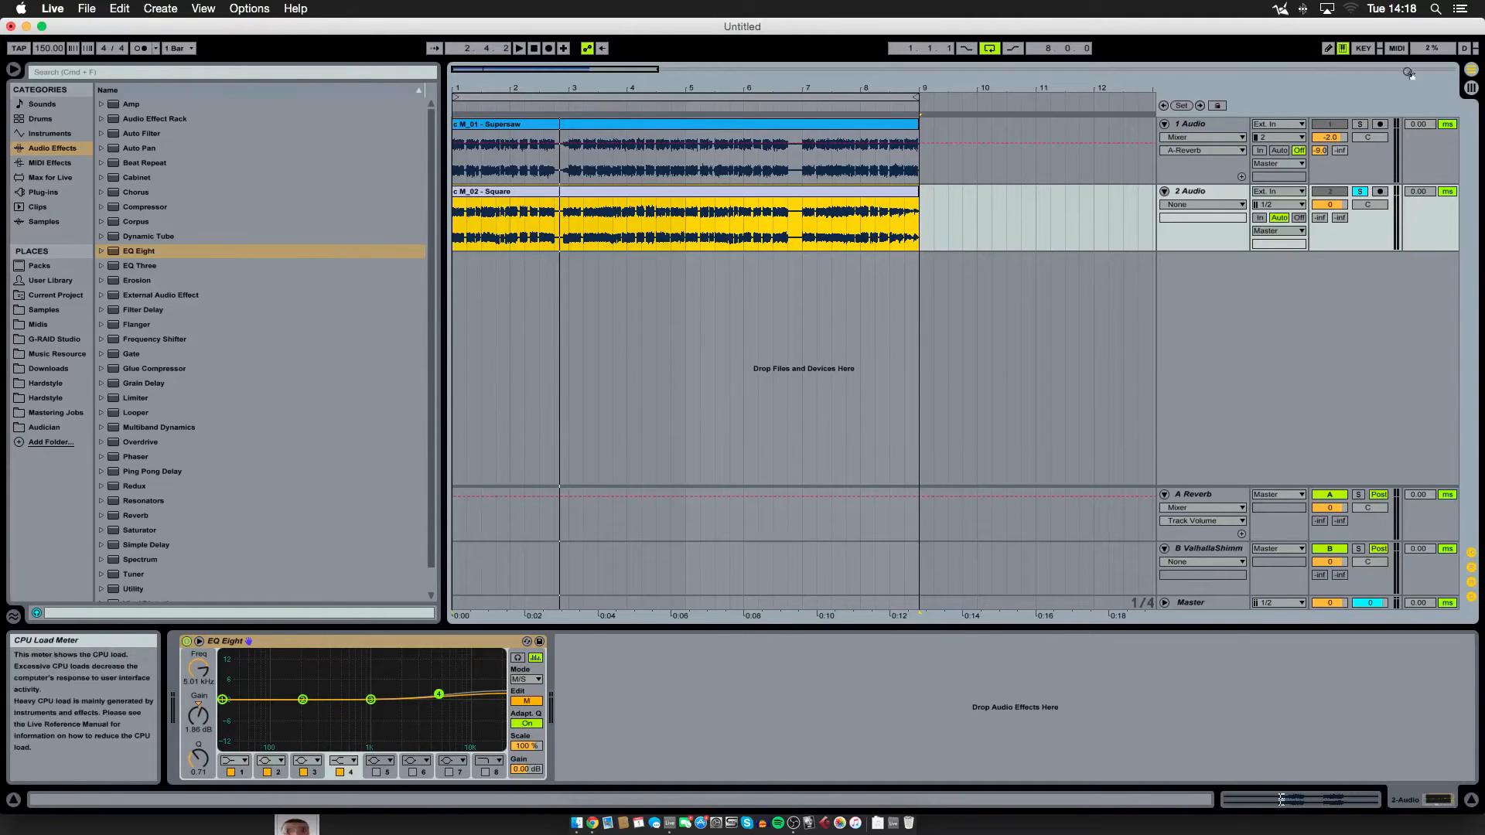
# Try an A-Reverb send of -8.0 dB on the Square track and play both leads together unsoloed
pyautogui.click(1321, 218)
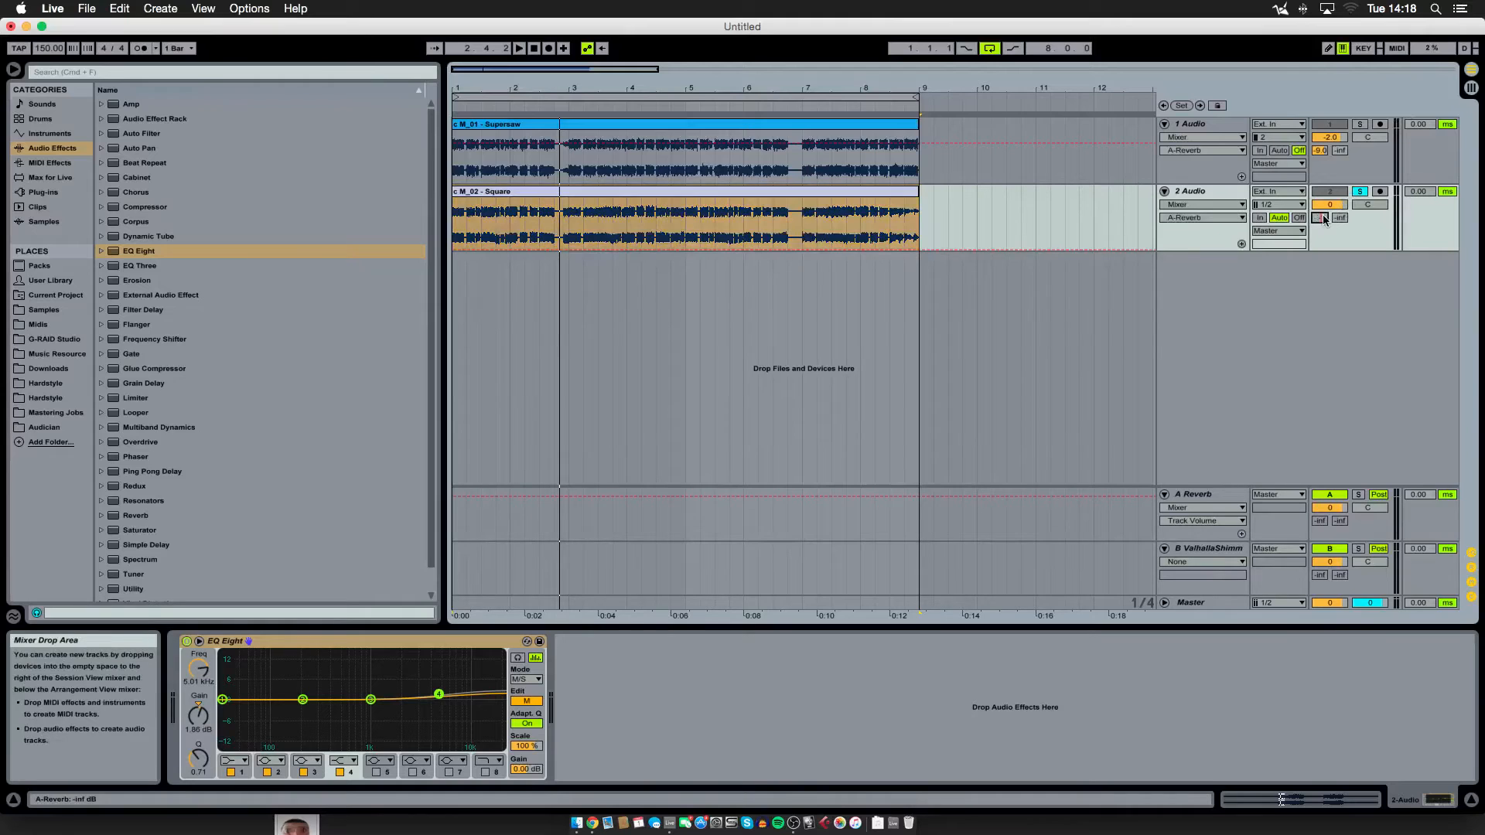
pyautogui.moveTo(1321, 218); pyautogui.dragTo(1322, 202)
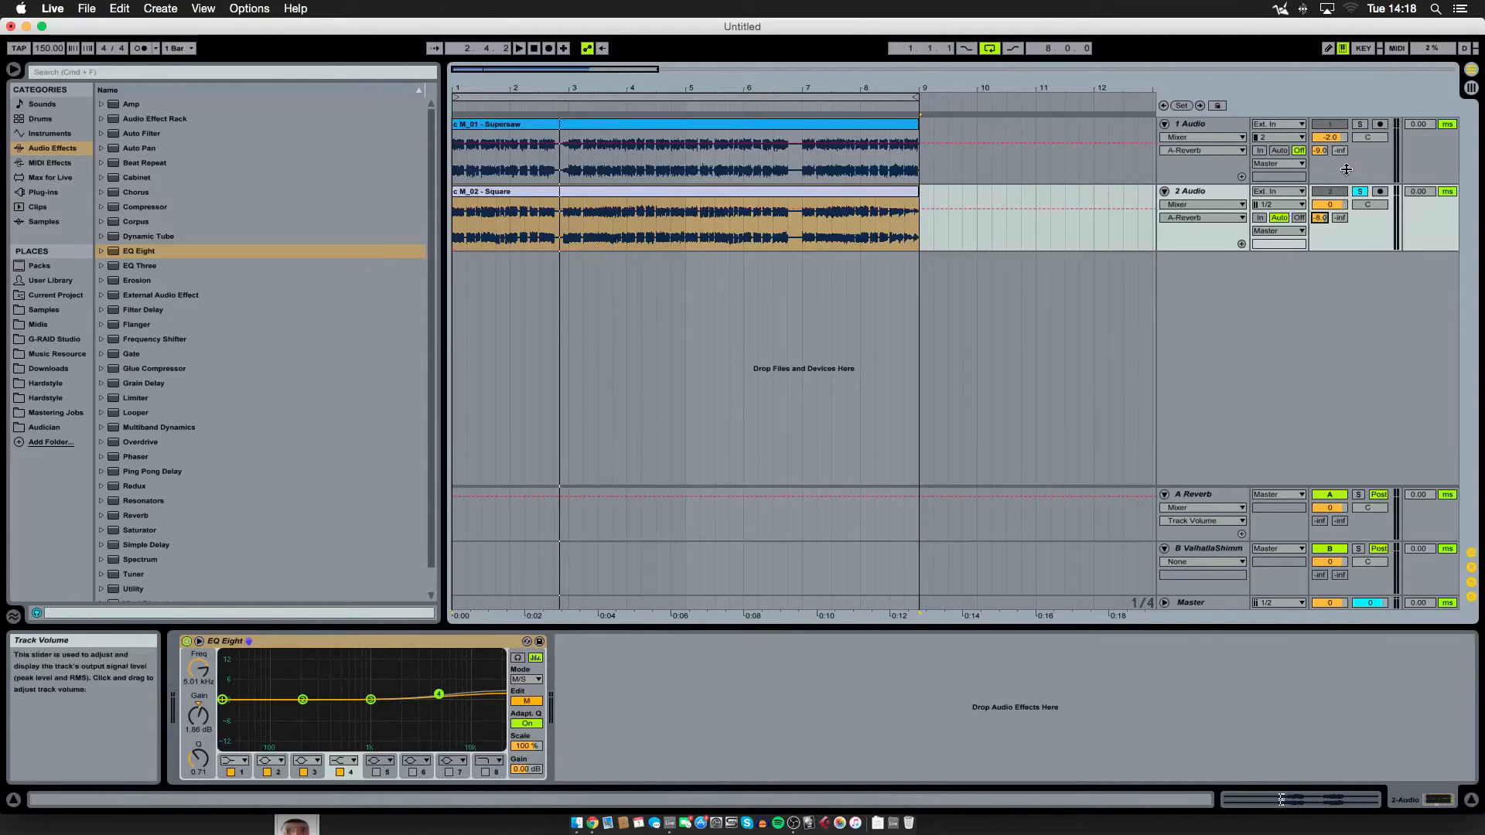
pyautogui.click(1361, 192)
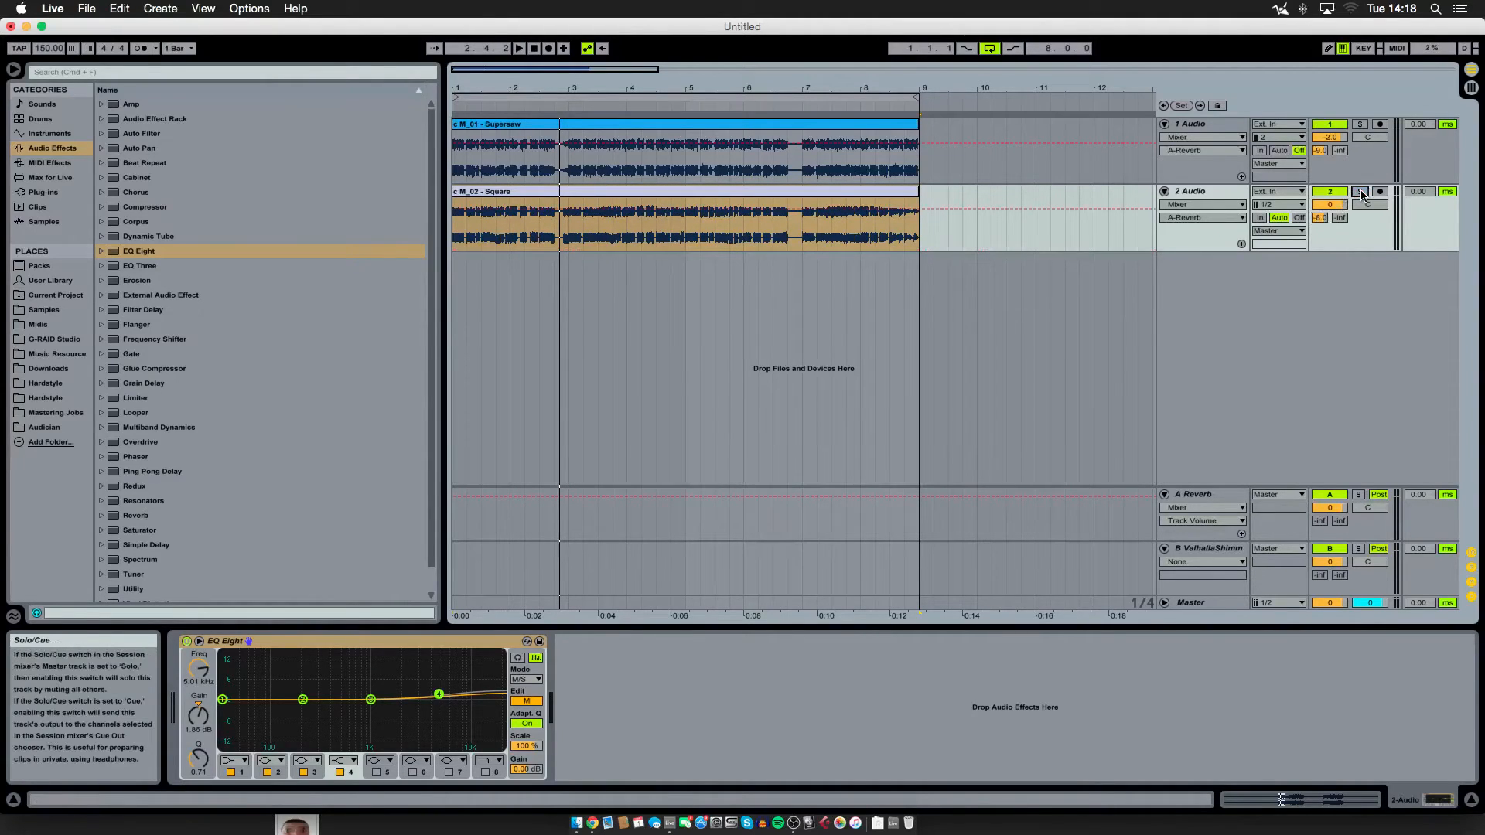
pyautogui.press('space')
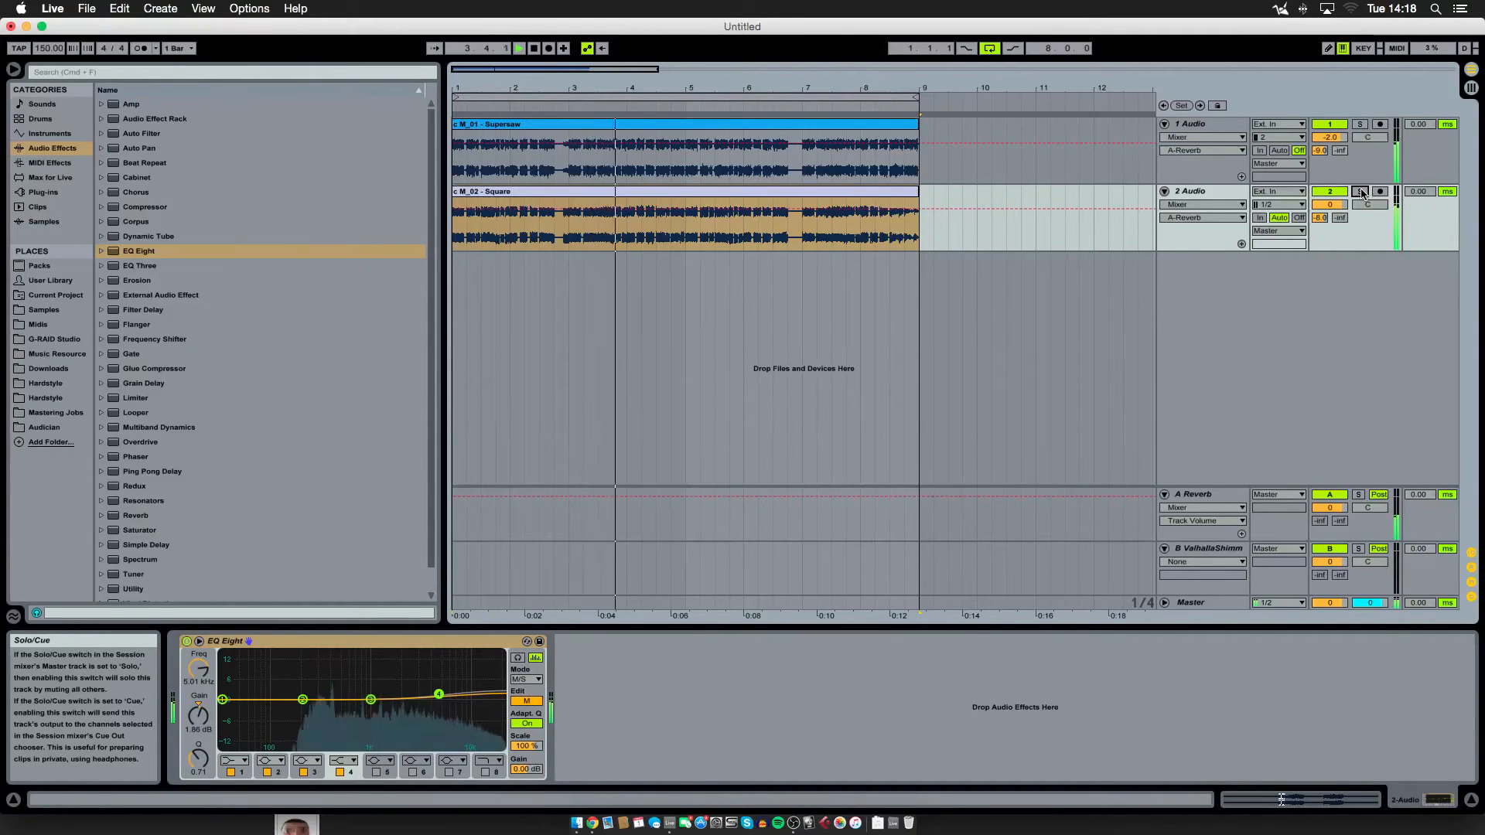
pyautogui.click(1362, 191)
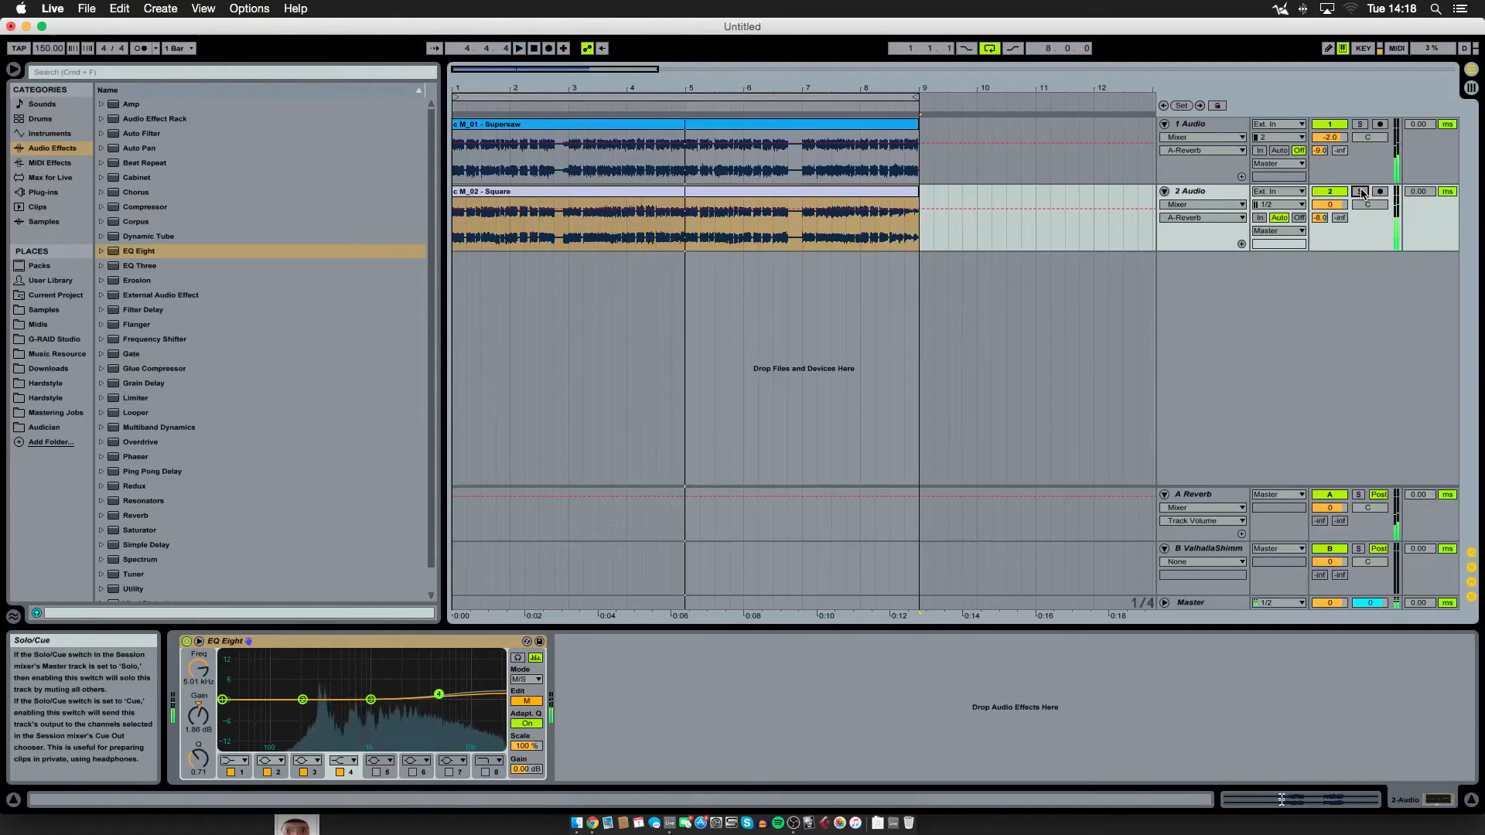
pyautogui.press('space')
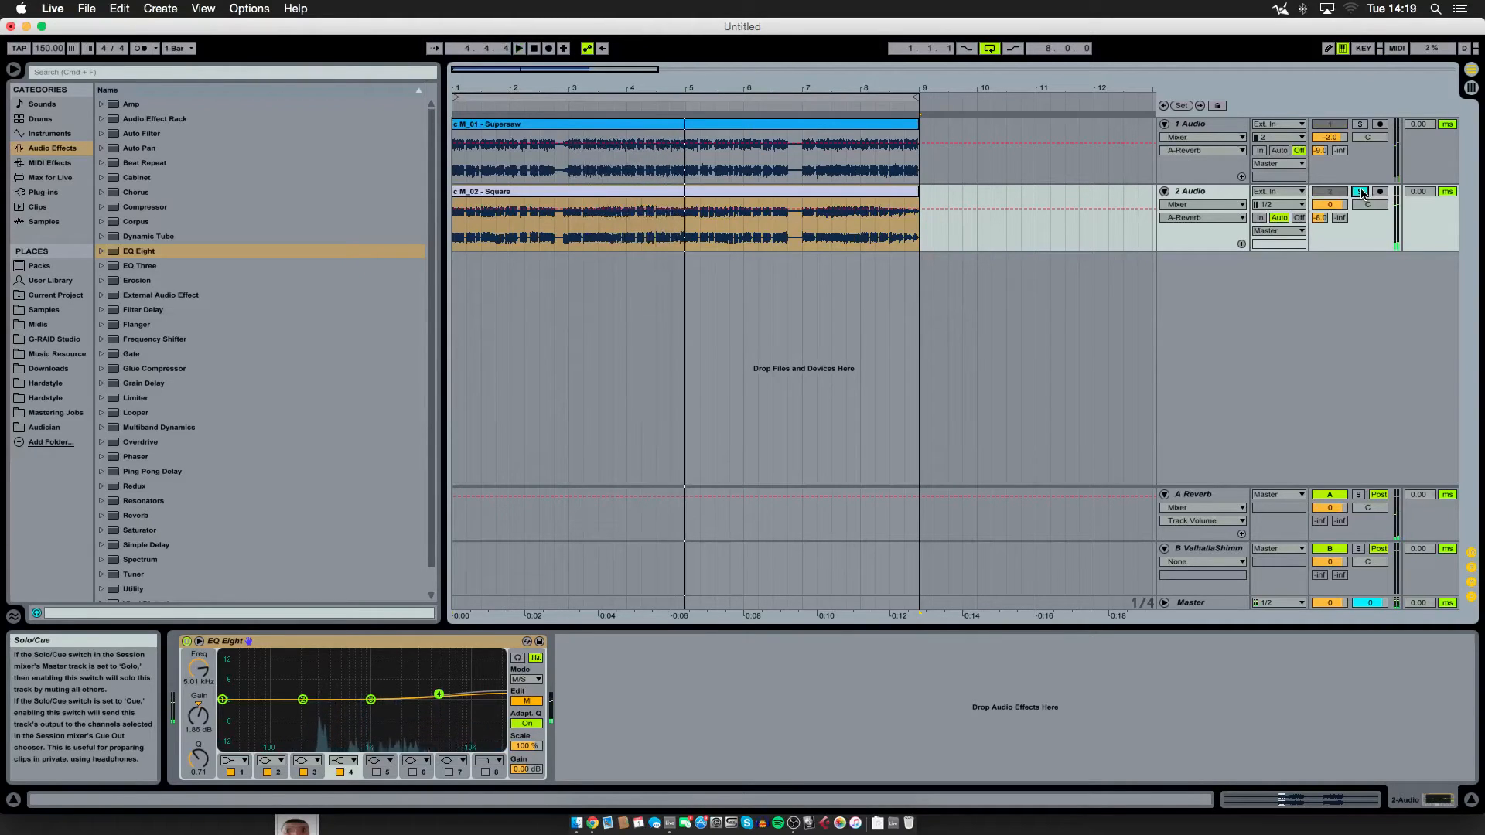
# Turn the Square track's A-Reverb send down to -inf and set its B-ValhallaShimmer send to -9.0 dB
pyautogui.click(1207, 549)
pyautogui.moveTo(1323, 219); pyautogui.dragTo(1323, 255)
pyautogui.click(1340, 219)
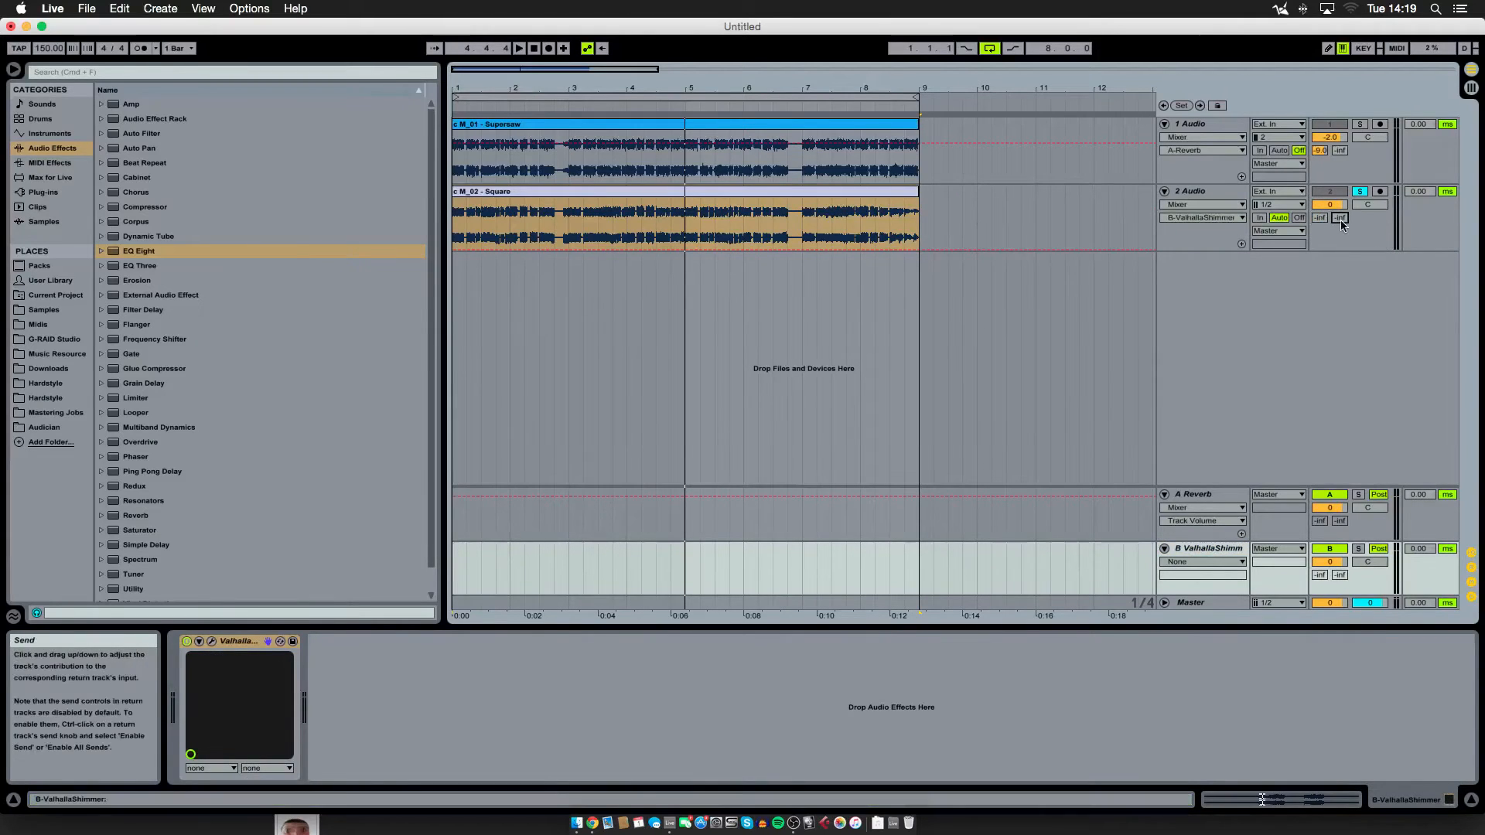
pyautogui.moveTo(1338, 219); pyautogui.dragTo(1338, 203)
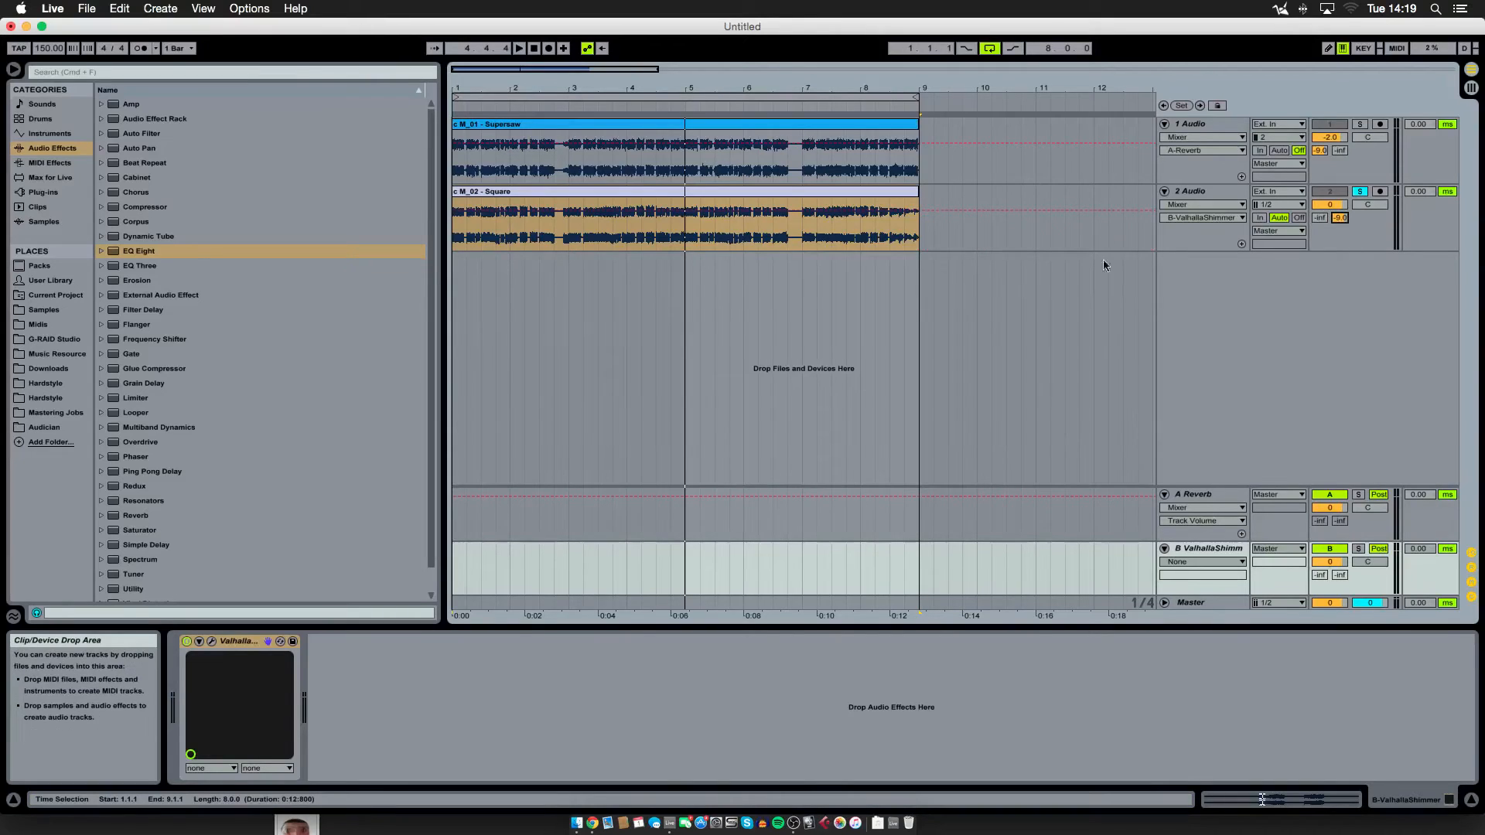
# Add a Compressor after ValhallaShimmer on return B and rename the return track Reverb Sidechain
pyautogui.click(147, 208)
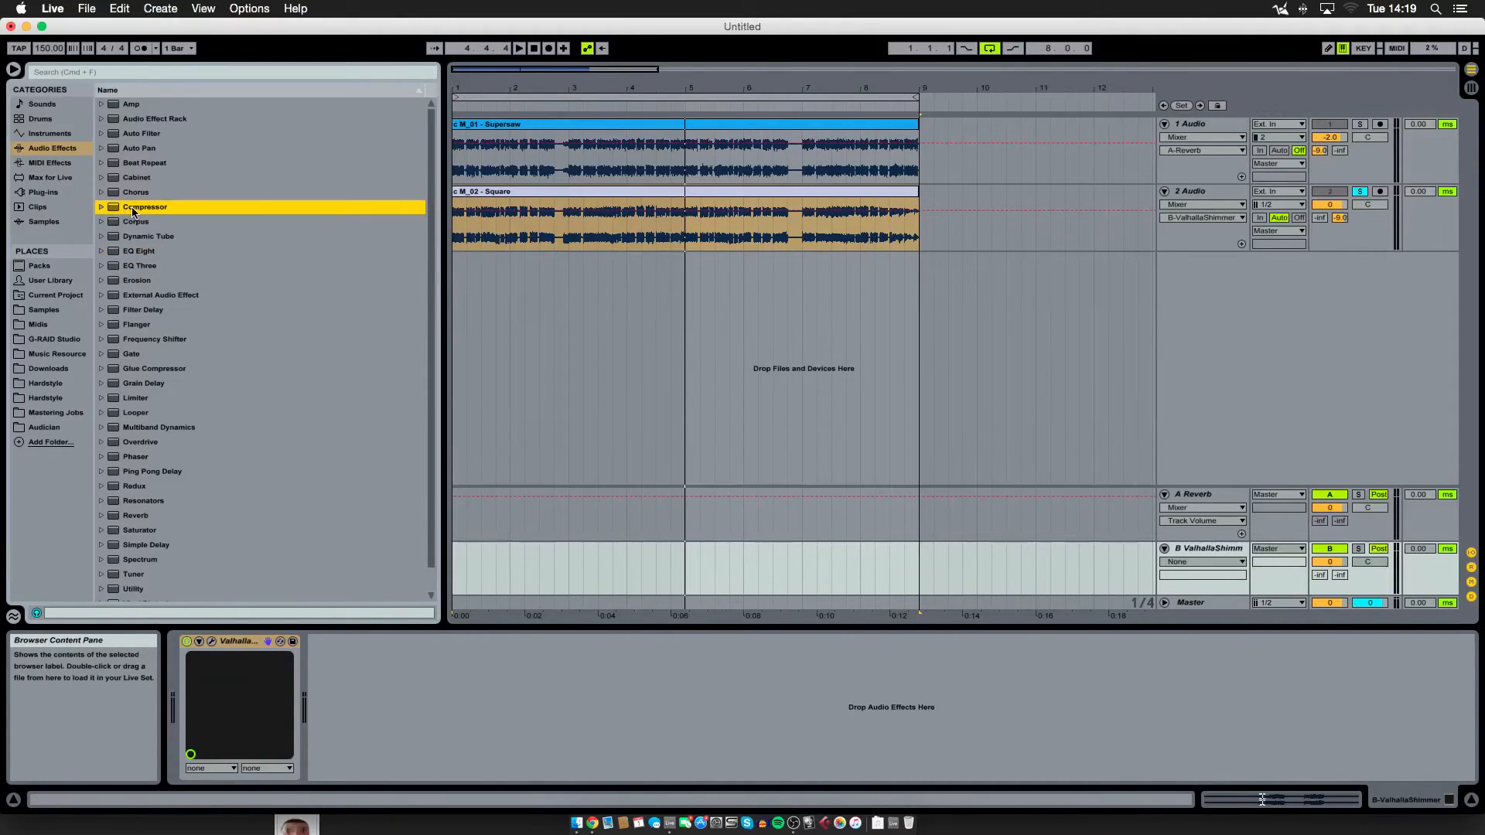
pyautogui.press('Return')
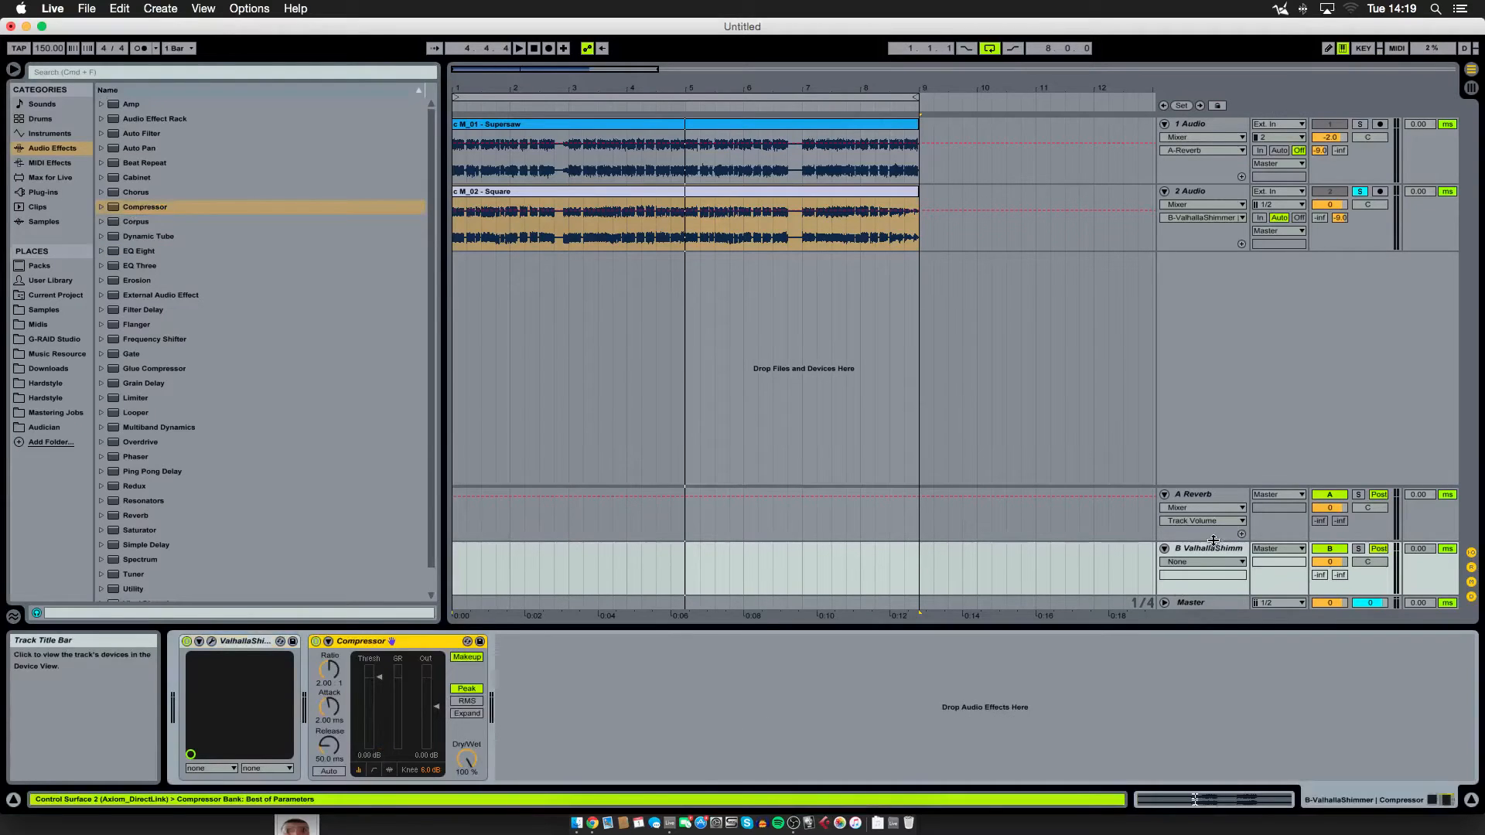
pyautogui.click(1213, 548)
pyautogui.press('super+r')
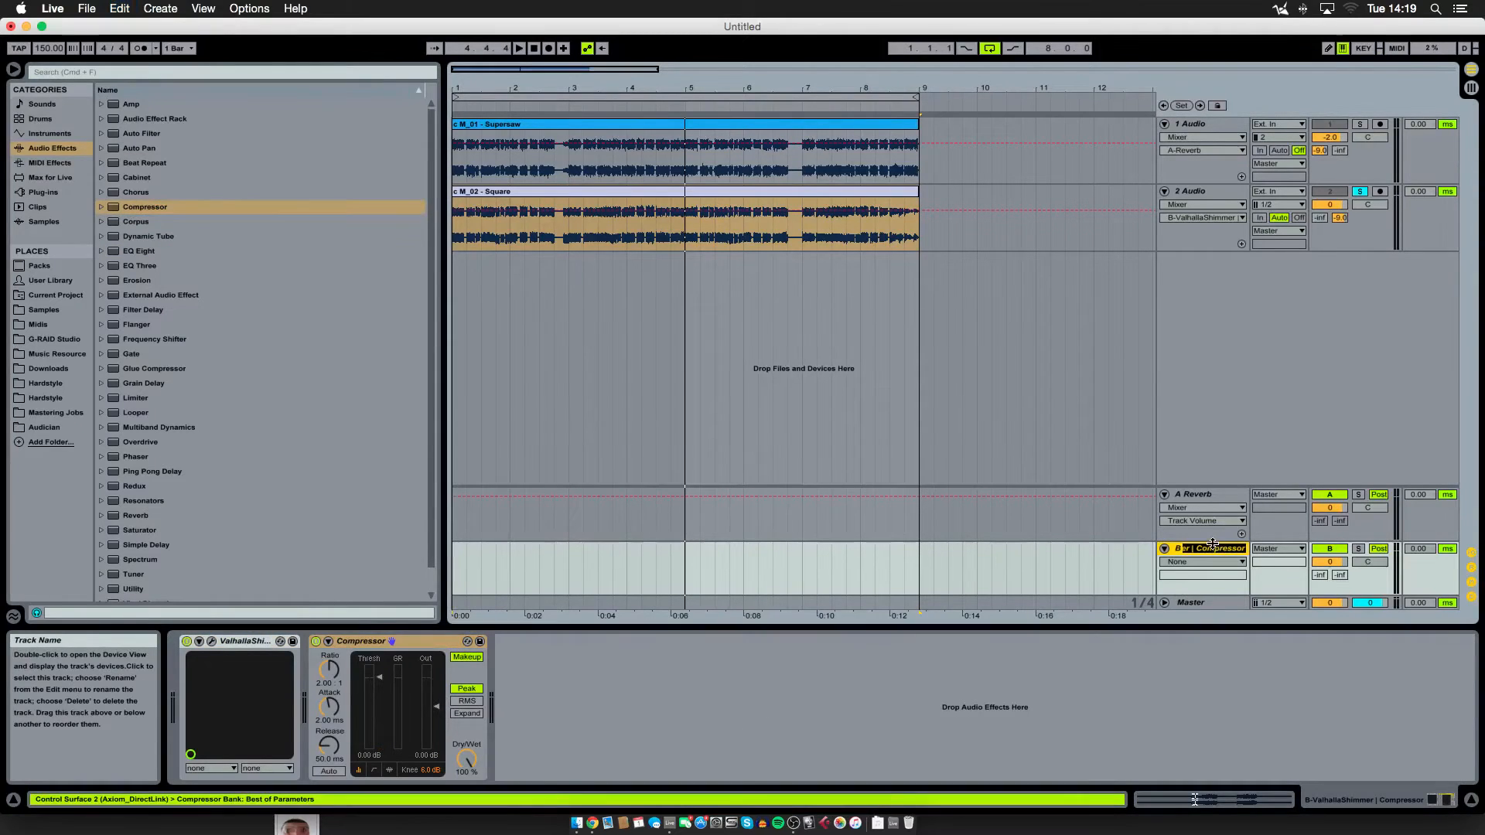
pyautogui.write('Reverb Sidechain')
pyautogui.press('Return')
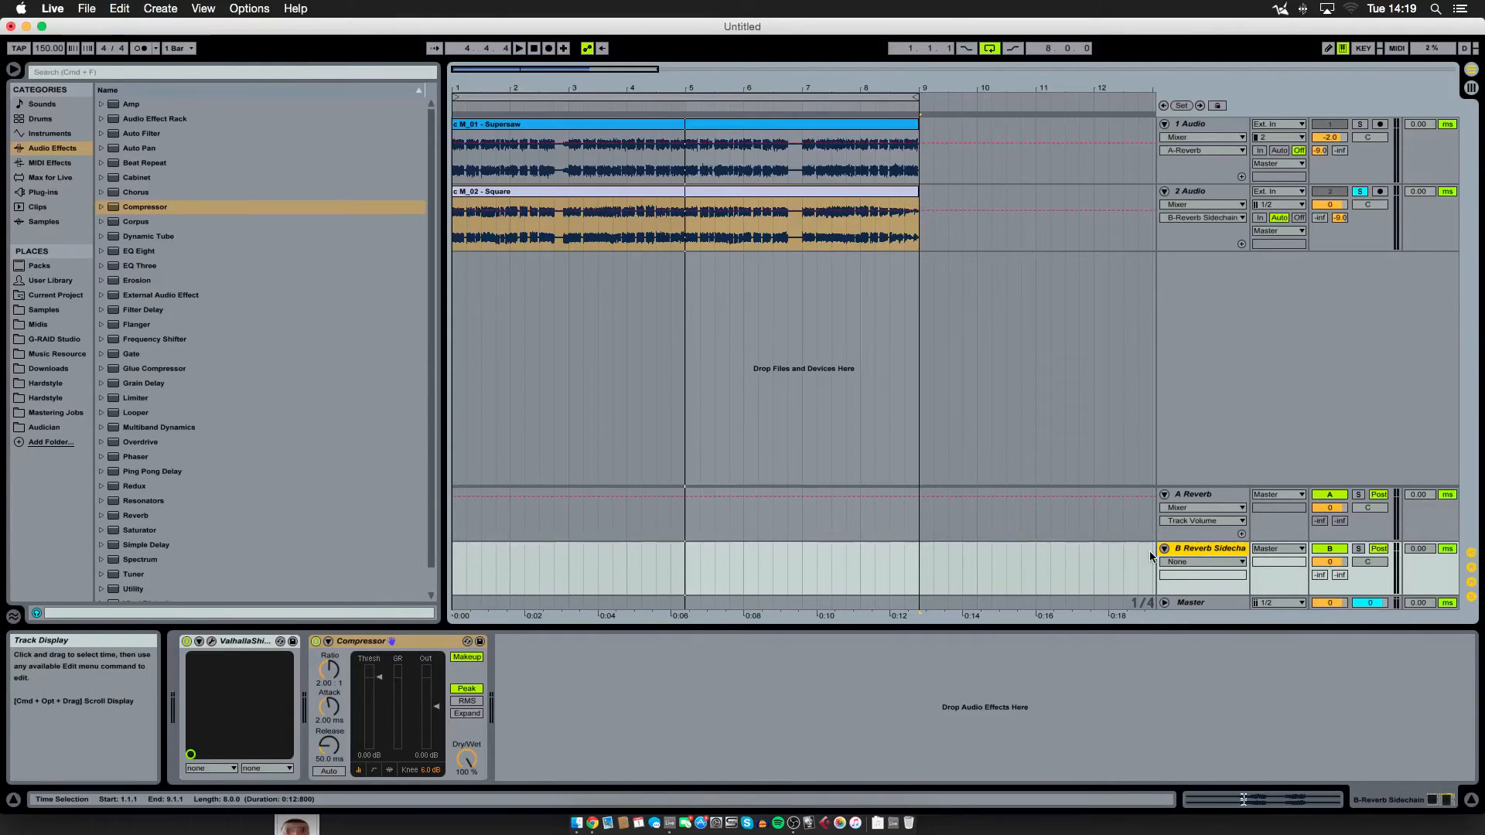
pyautogui.moveTo(1158, 554); pyautogui.dragTo(1122, 555)
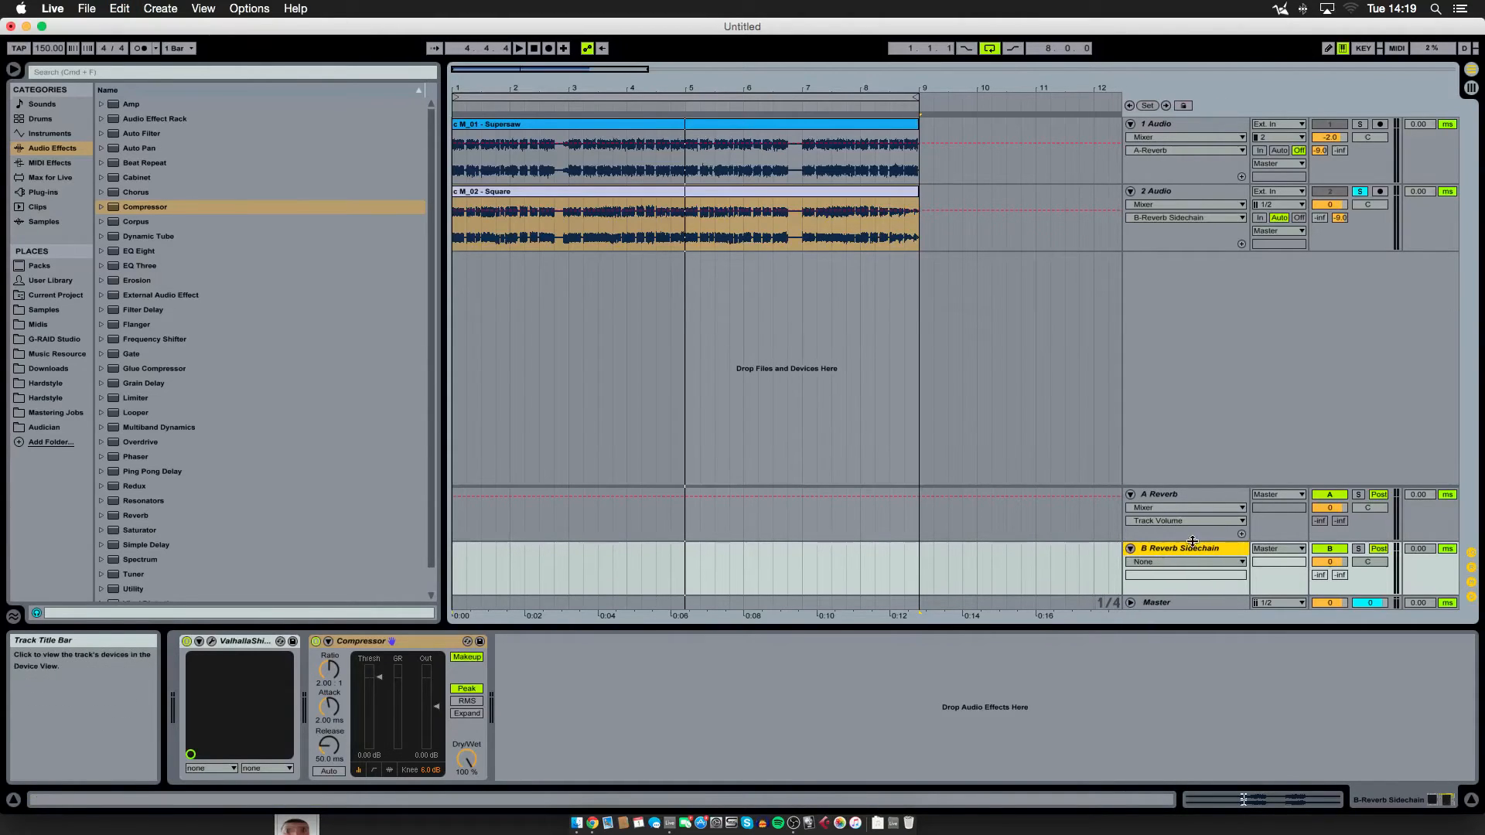
pyautogui.click(439, 642)
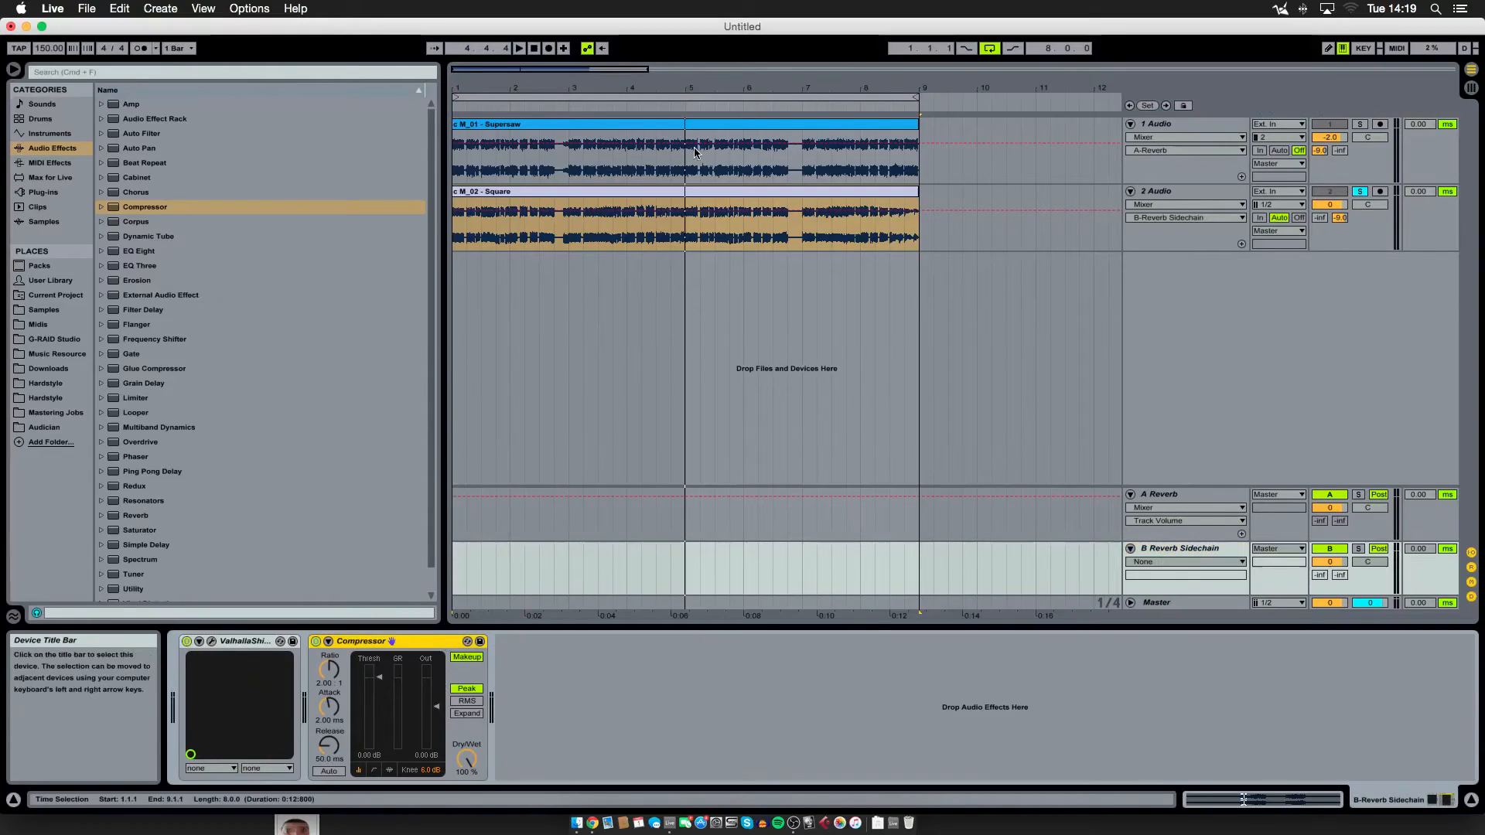
# Play back the soloed Square clip, raise its B-Reverb Sidechain send to -5.0 dB and stop playback
pyautogui.click(497, 199)
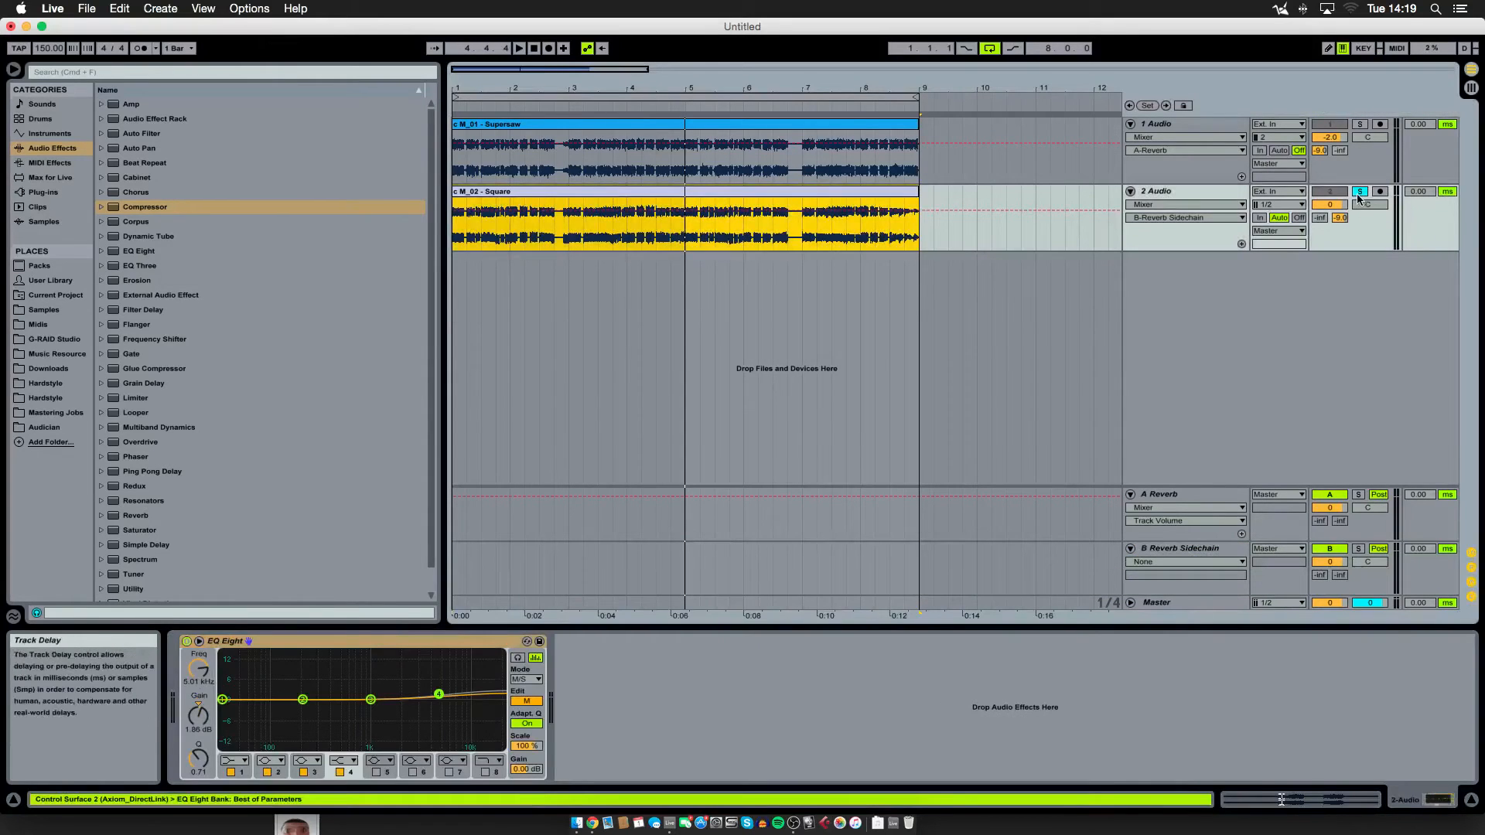
pyautogui.click(1177, 549)
pyautogui.press('space')
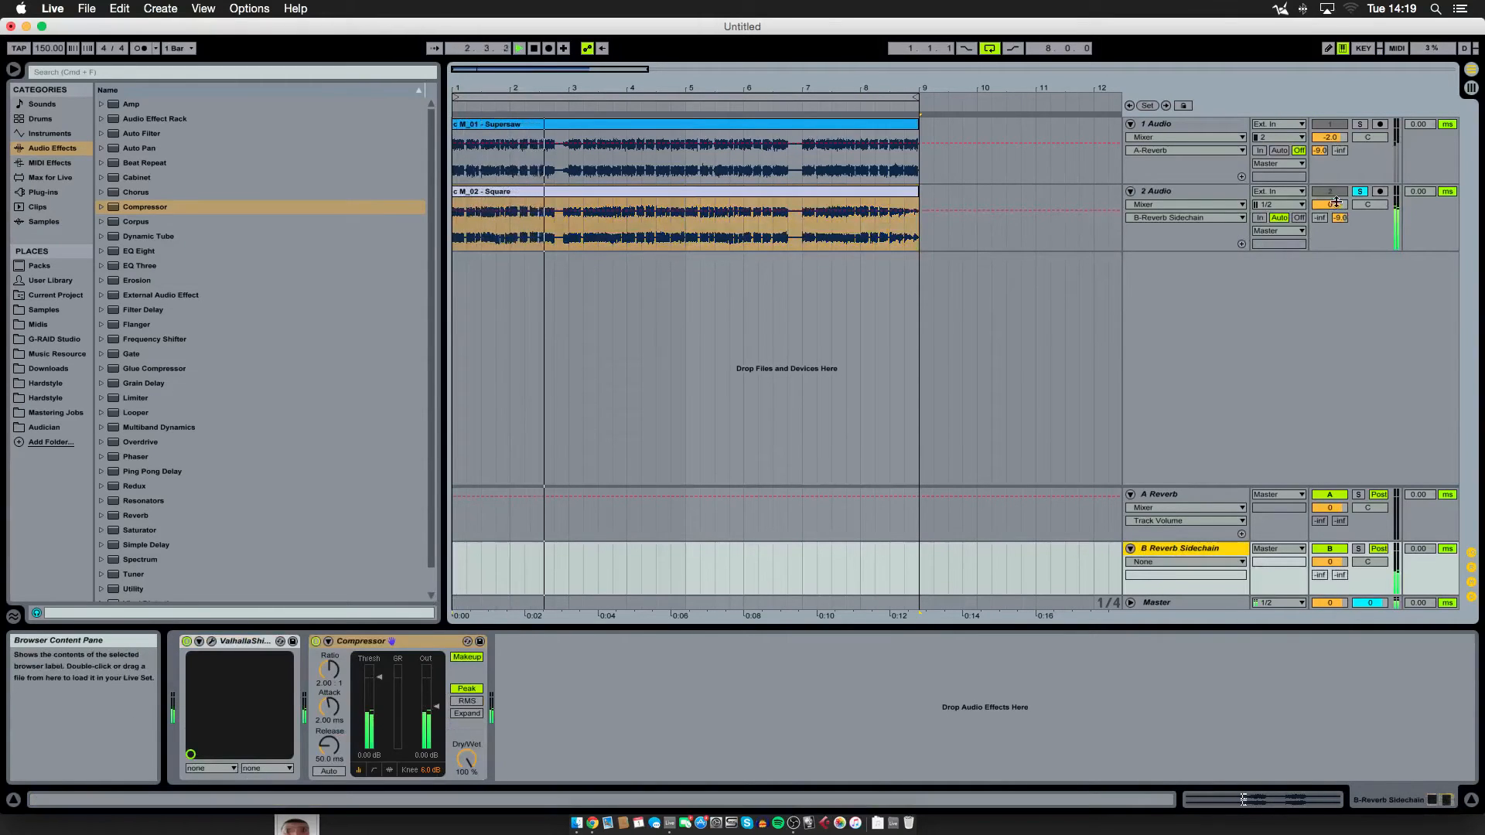
pyautogui.moveTo(1341, 219); pyautogui.dragTo(1341, 212)
pyautogui.press('space')
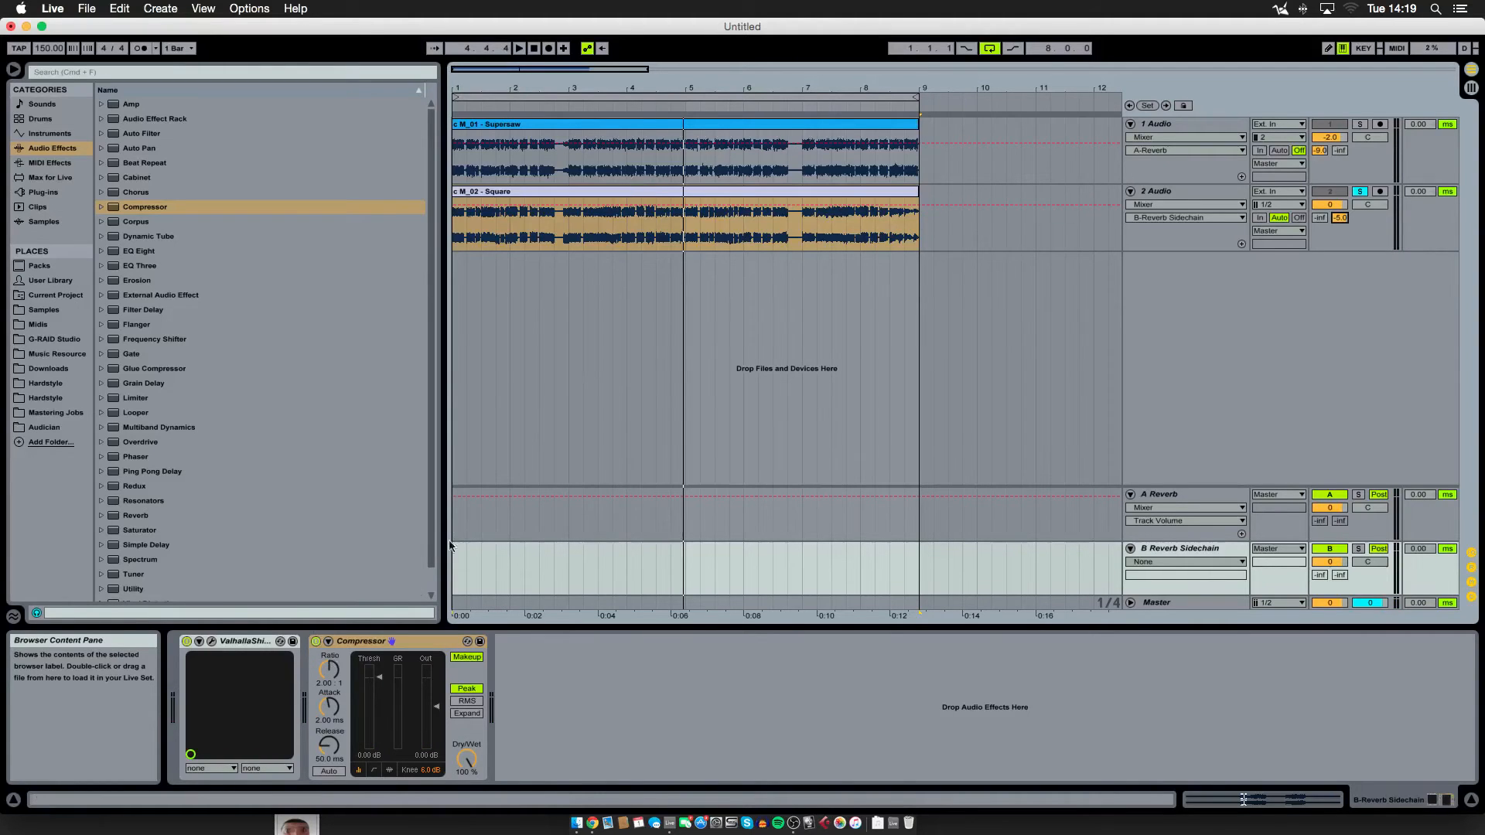
# Enable the sidechain on the B return's Compressor with 2-Audio as its audio source
pyautogui.click(328, 642)
pyautogui.click(337, 657)
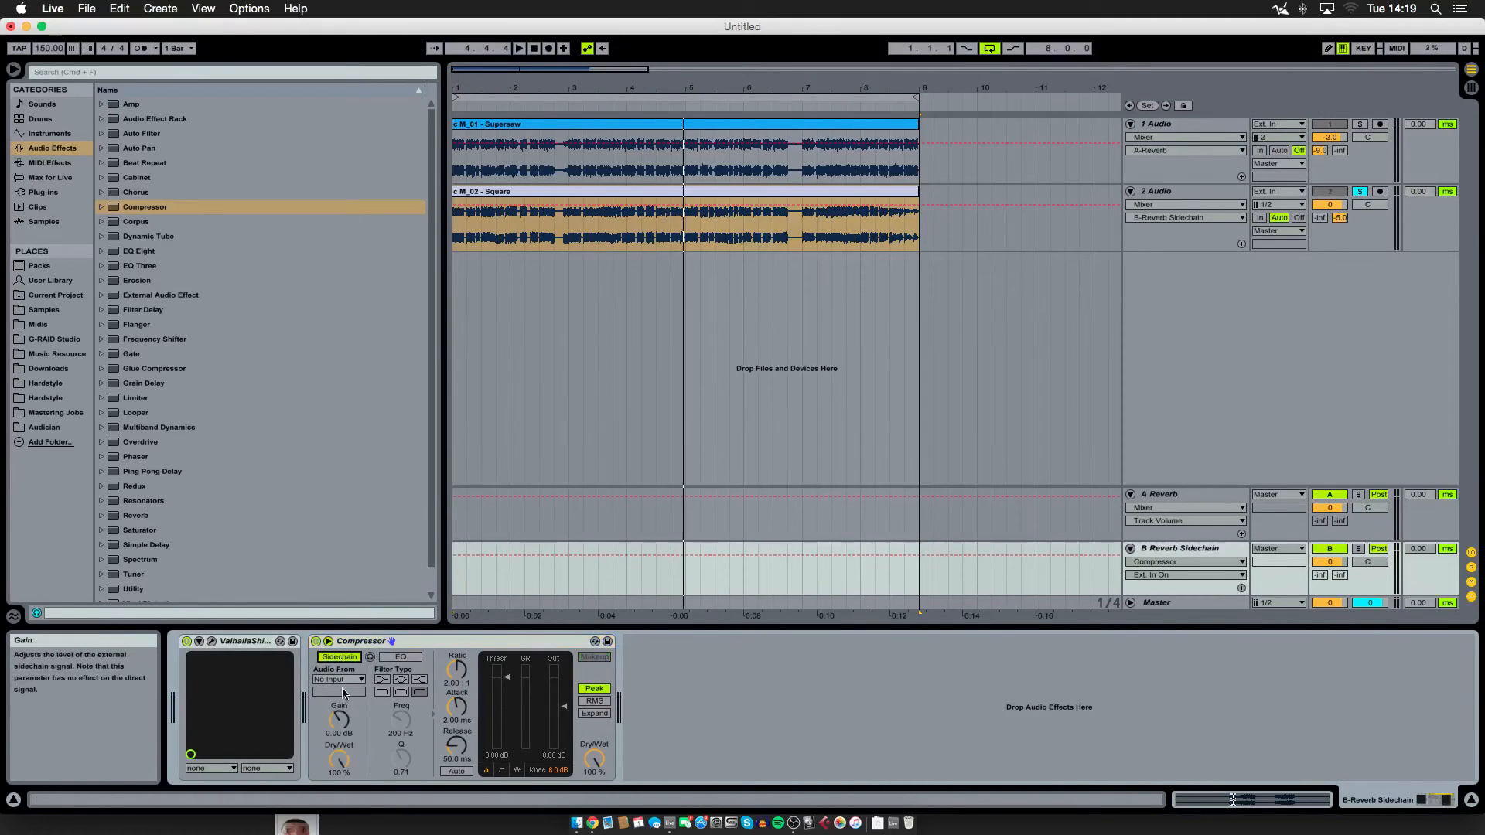
pyautogui.click(344, 680)
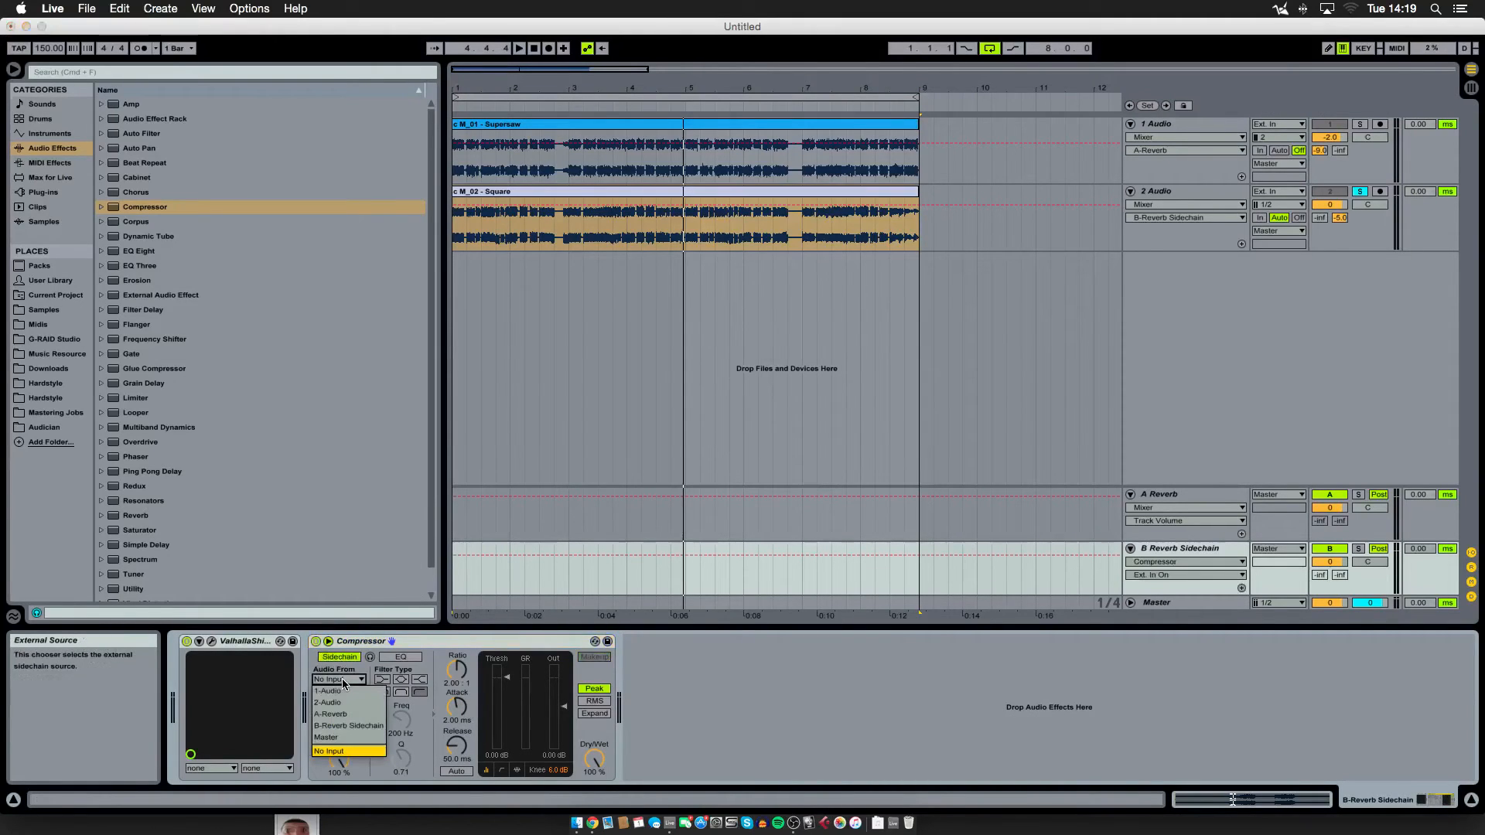
pyautogui.click(328, 702)
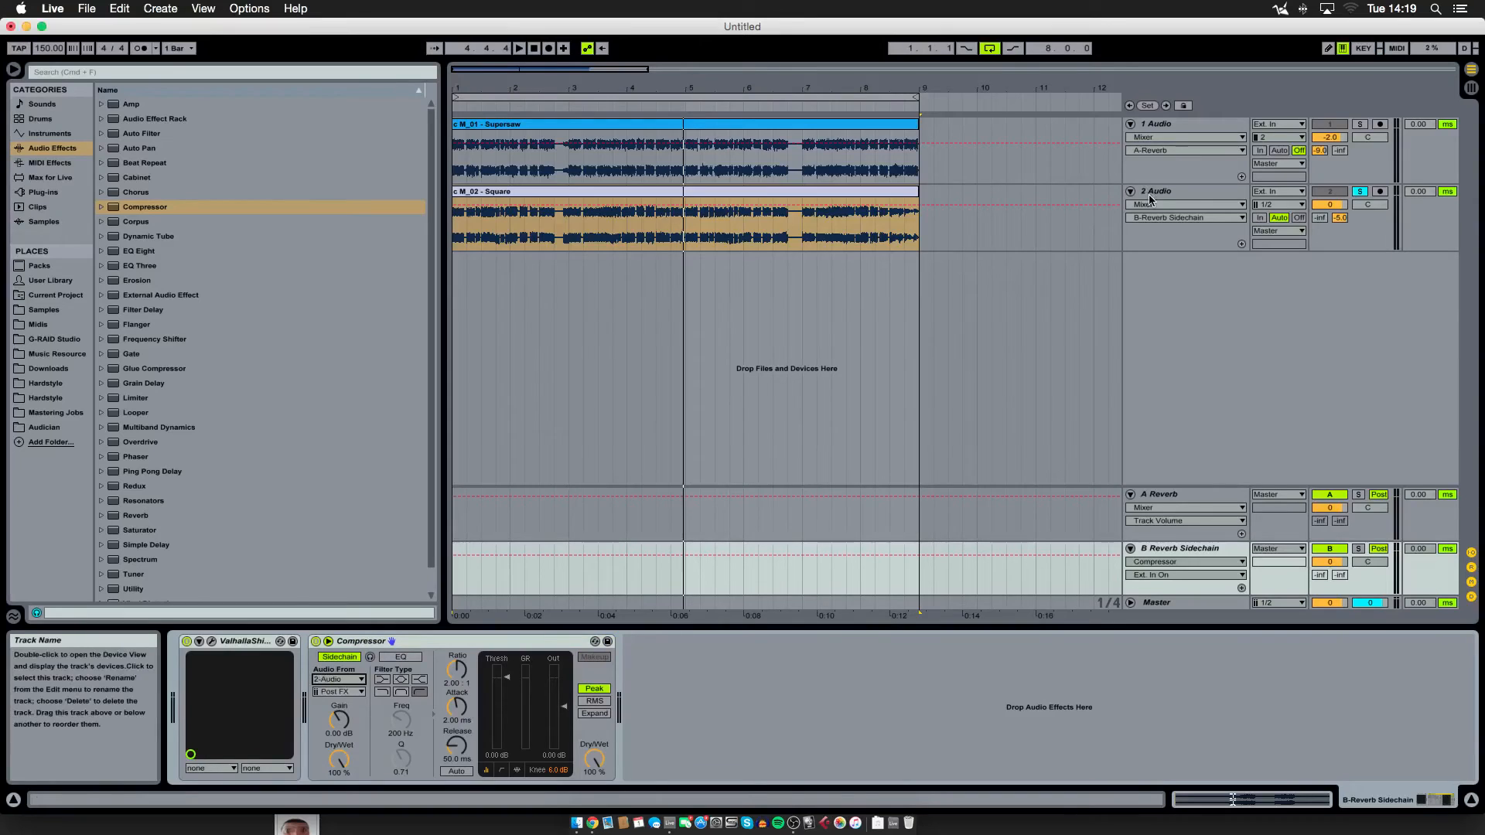
pyautogui.click(524, 191)
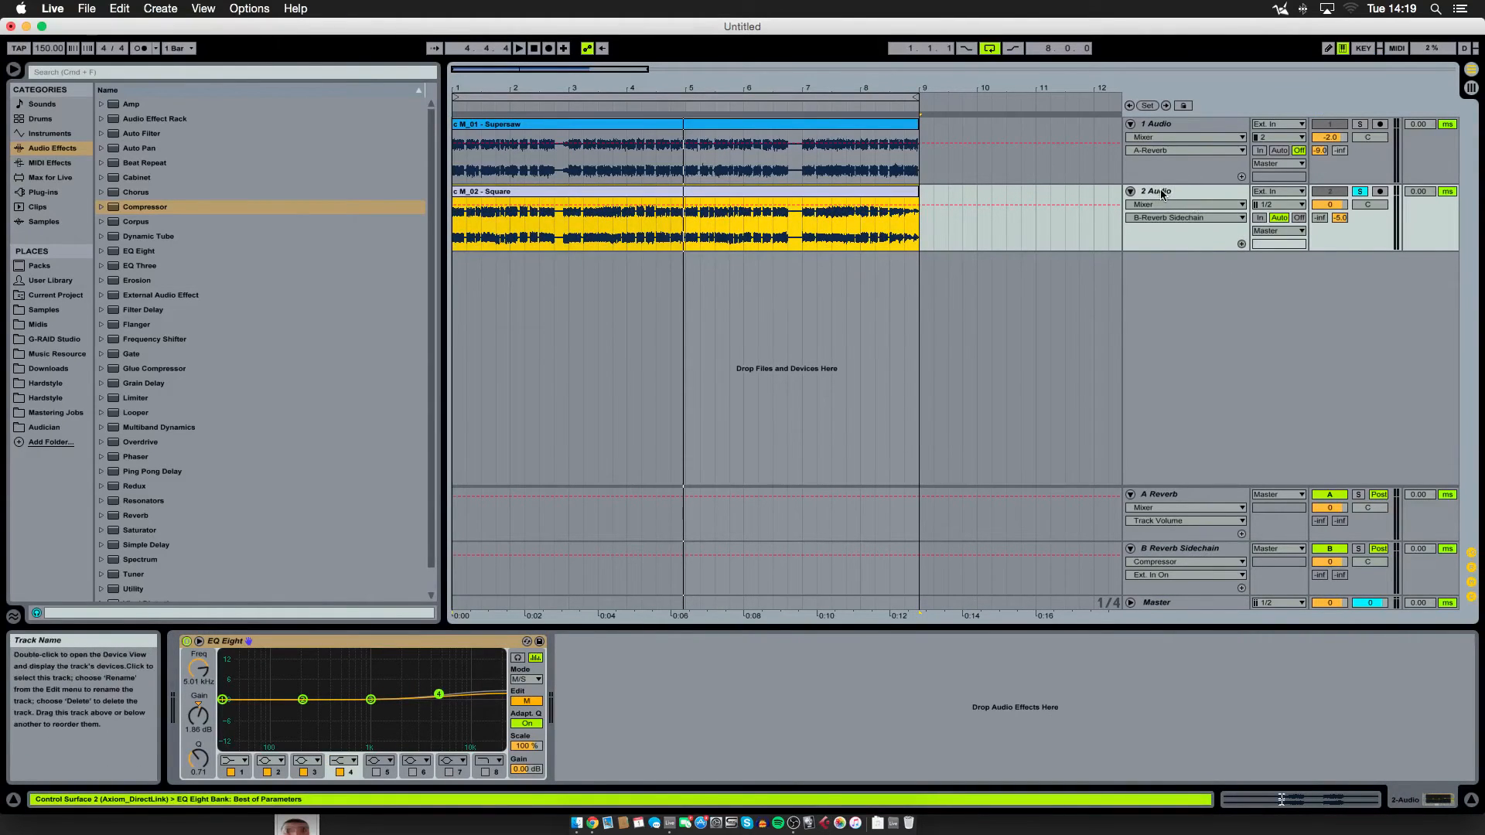
pyautogui.click(1195, 564)
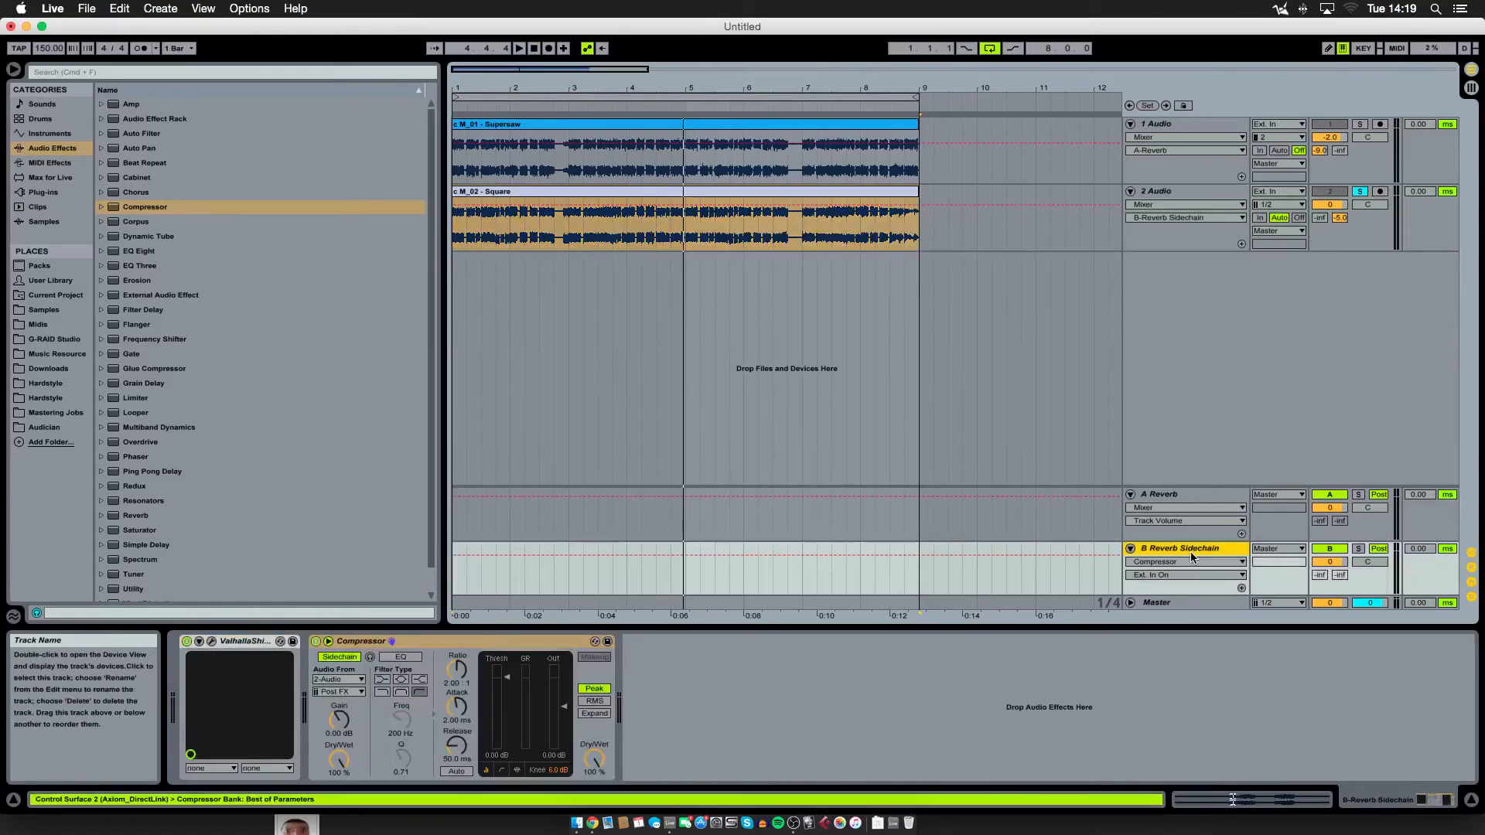
# Play back the soloed Square track and set the B return Compressor's release to 20 ms and threshold to -50 dB
pyautogui.press('space')
pyautogui.moveTo(508, 680); pyautogui.dragTo(509, 727)
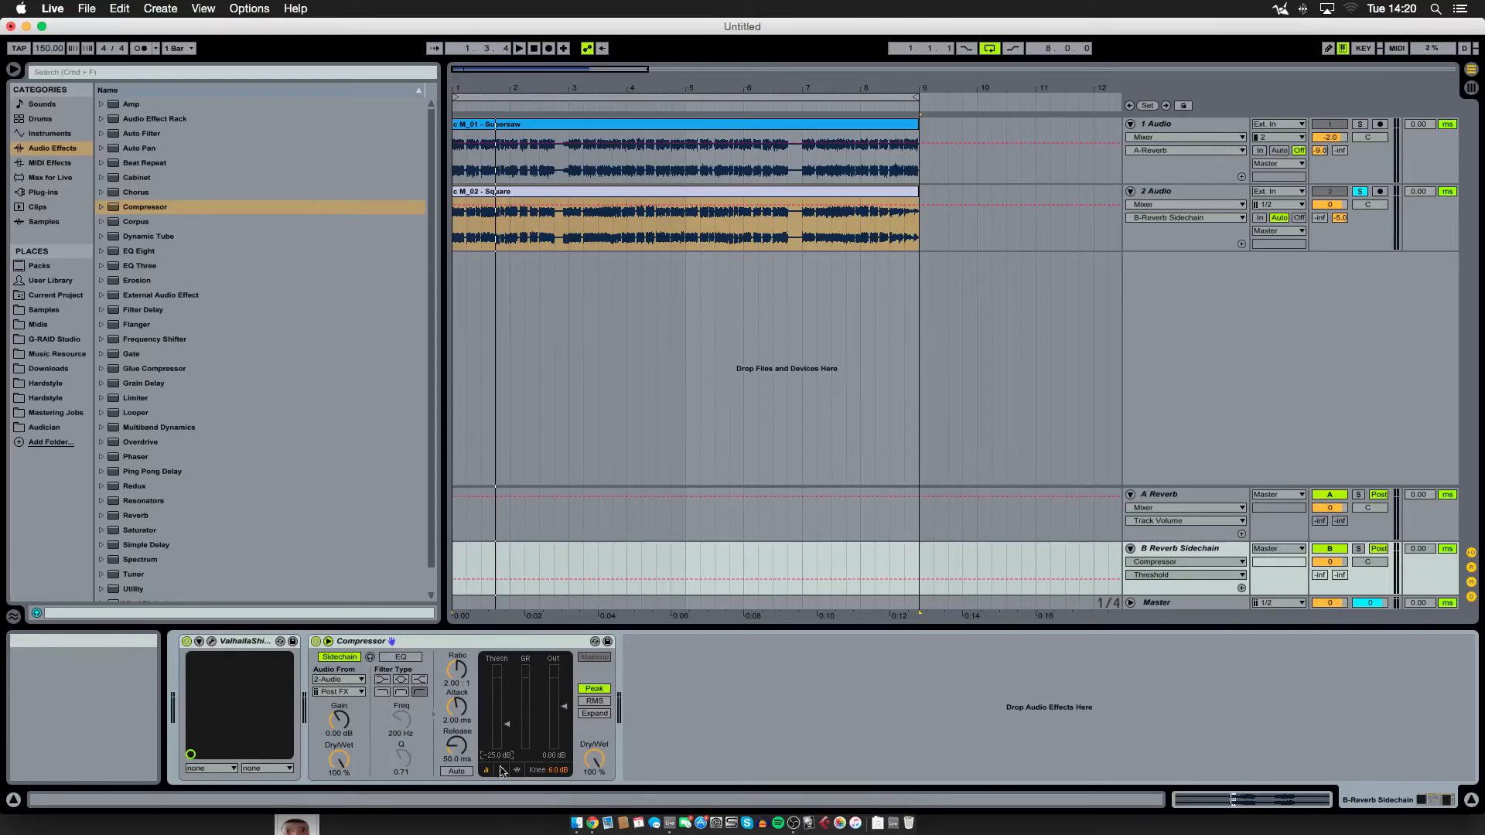
pyautogui.click(457, 744)
pyautogui.moveTo(457, 745); pyautogui.dragTo(456, 760)
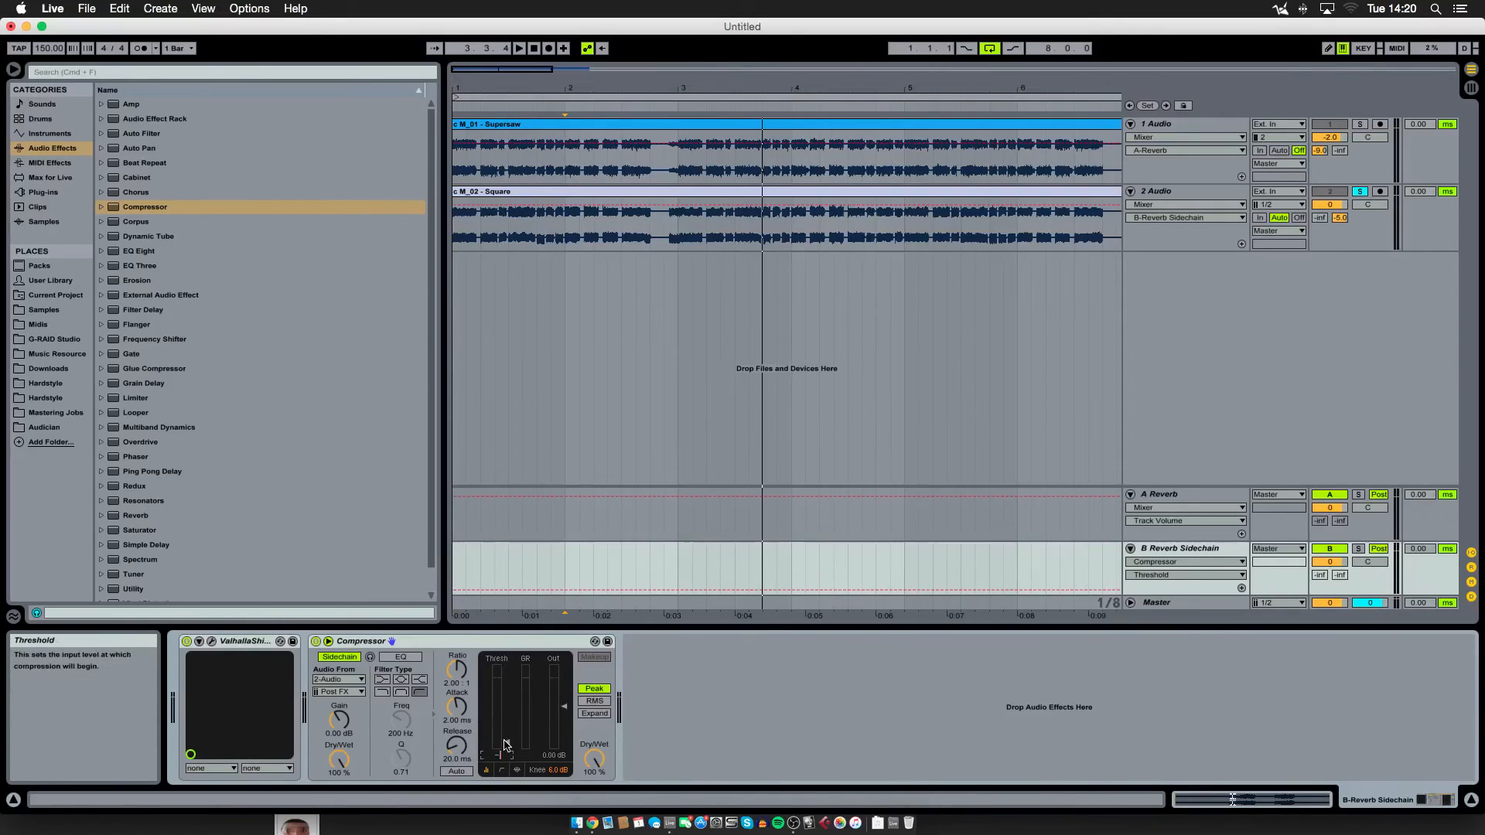
pyautogui.press('Return')
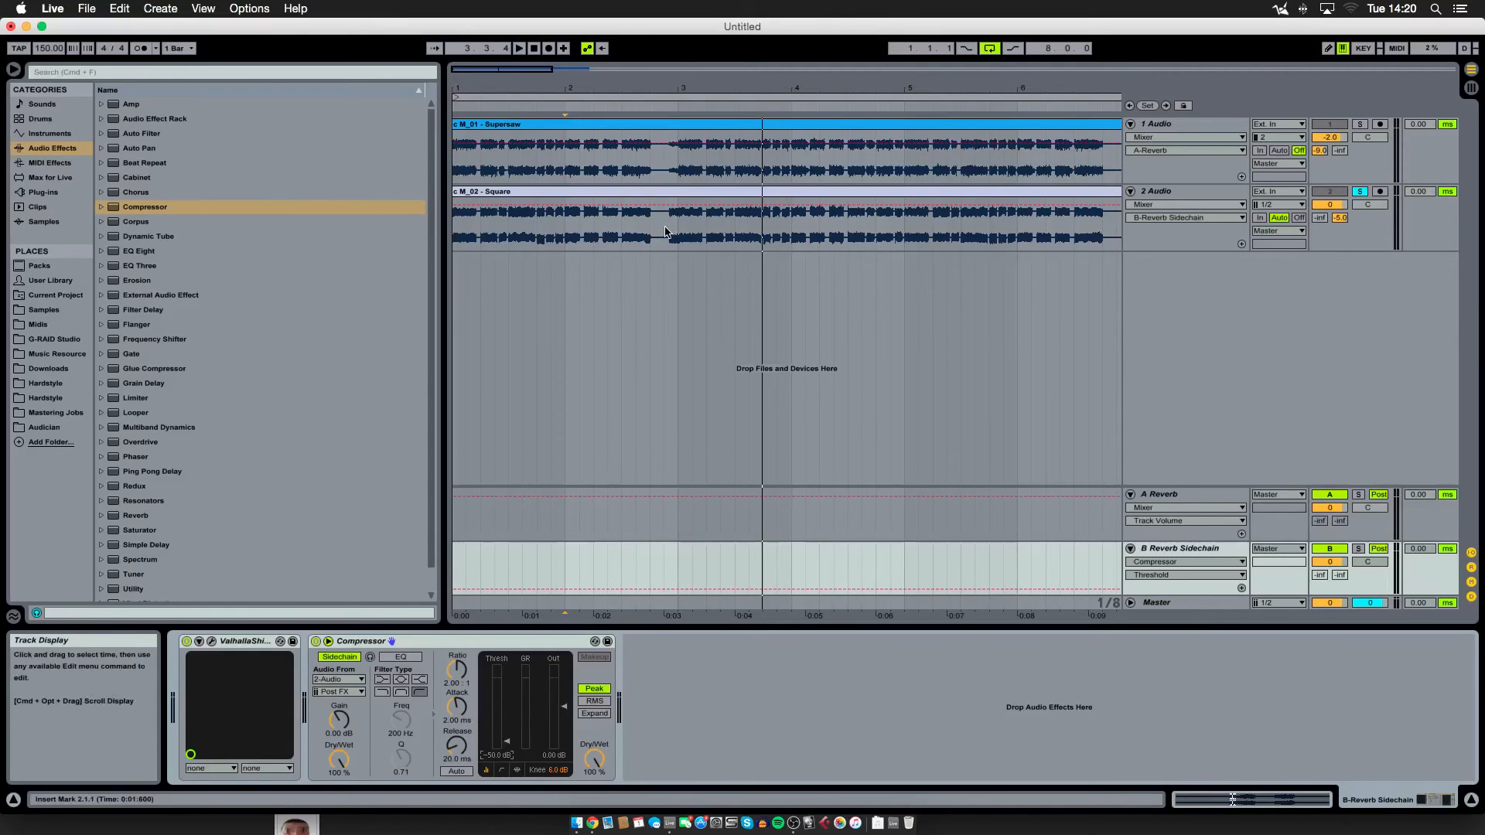
# Listen to the soloed Square track from bar 2 with the Reverb Sidechain return's Compressor in view, stopping after the gap before bar 3
pyautogui.click(565, 240)
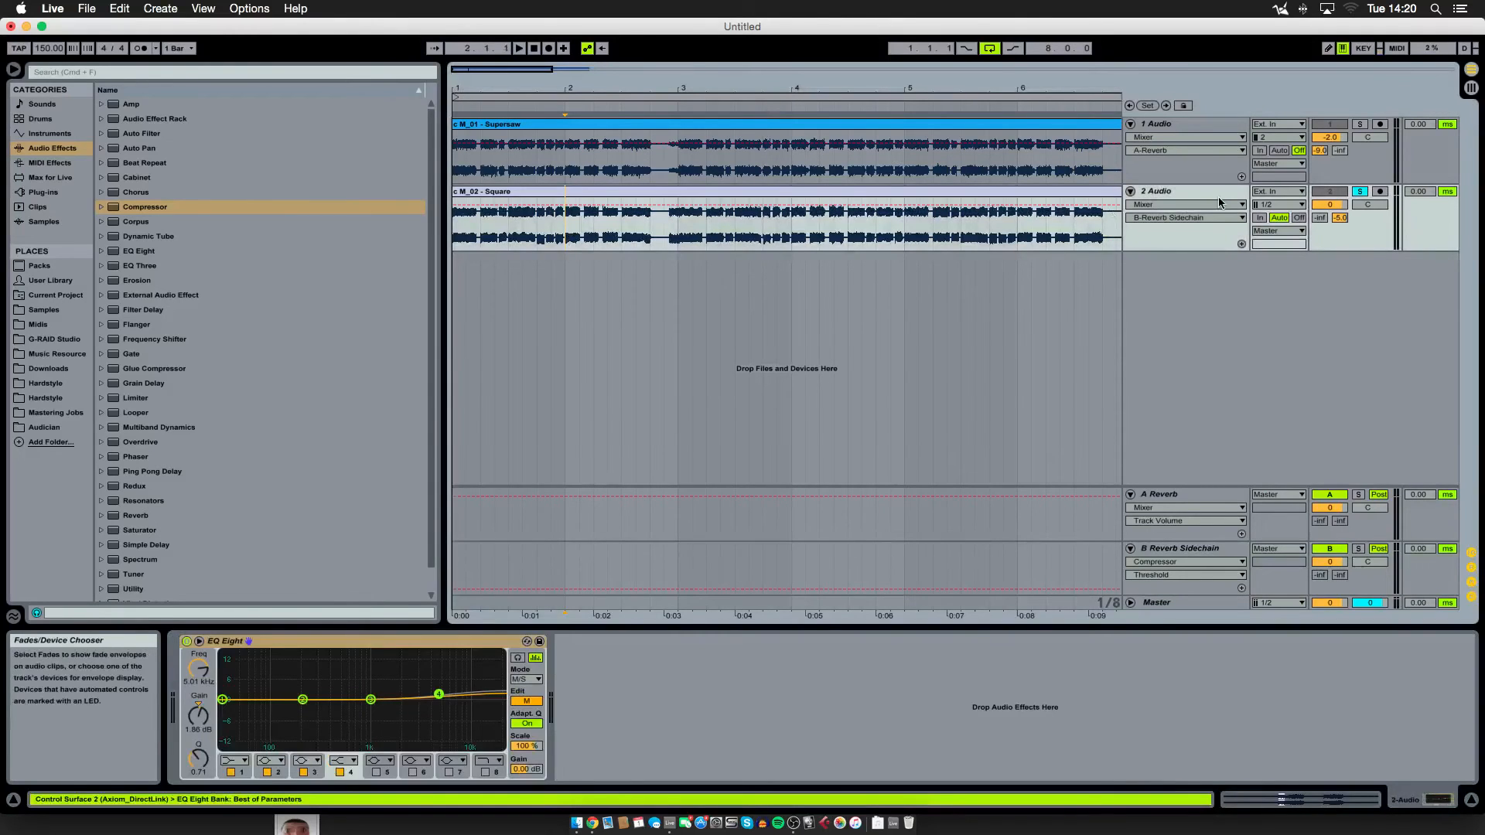
pyautogui.click(611, 190)
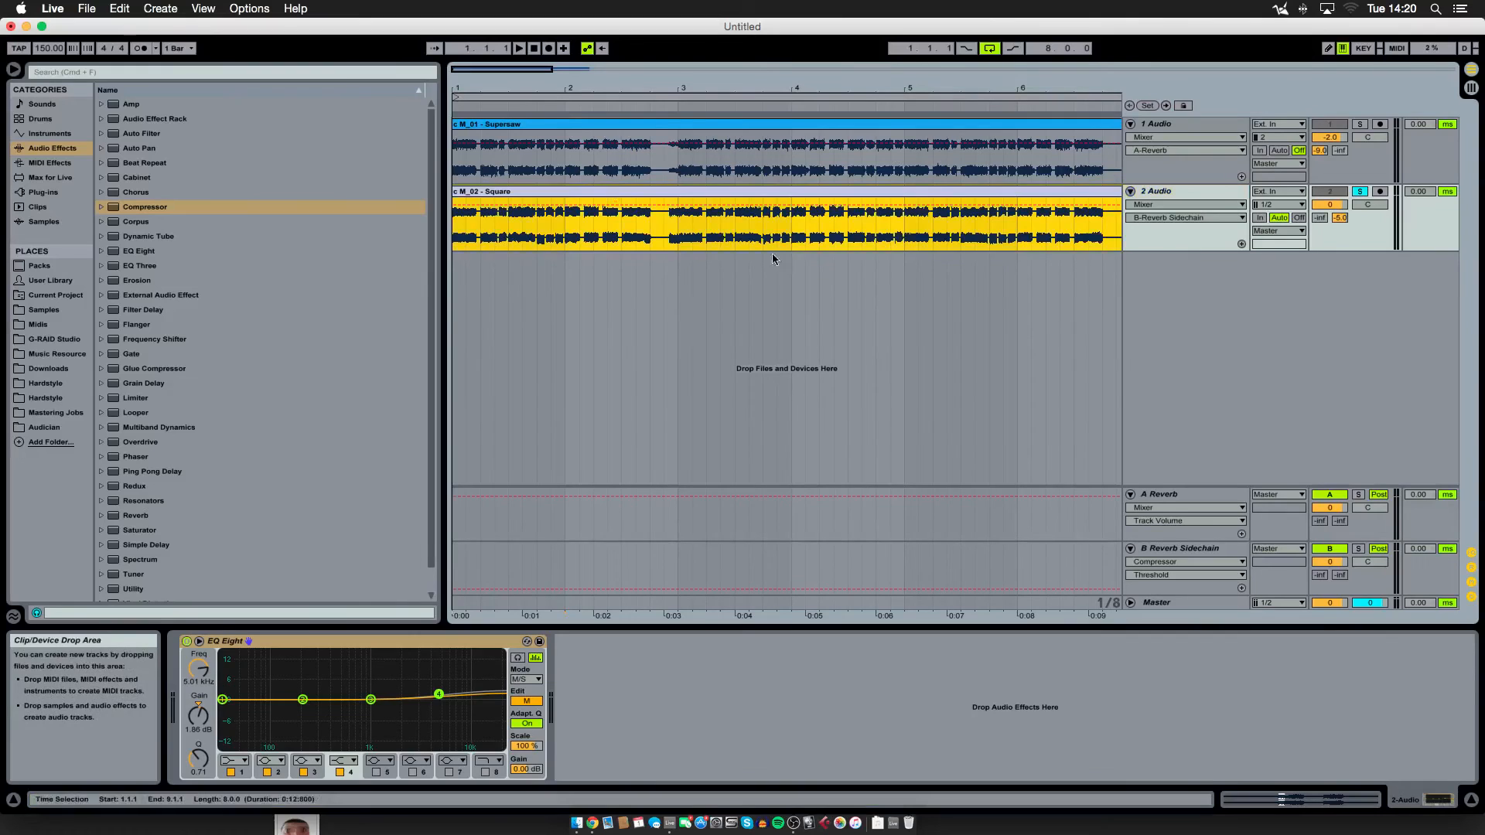
pyautogui.click(561, 227)
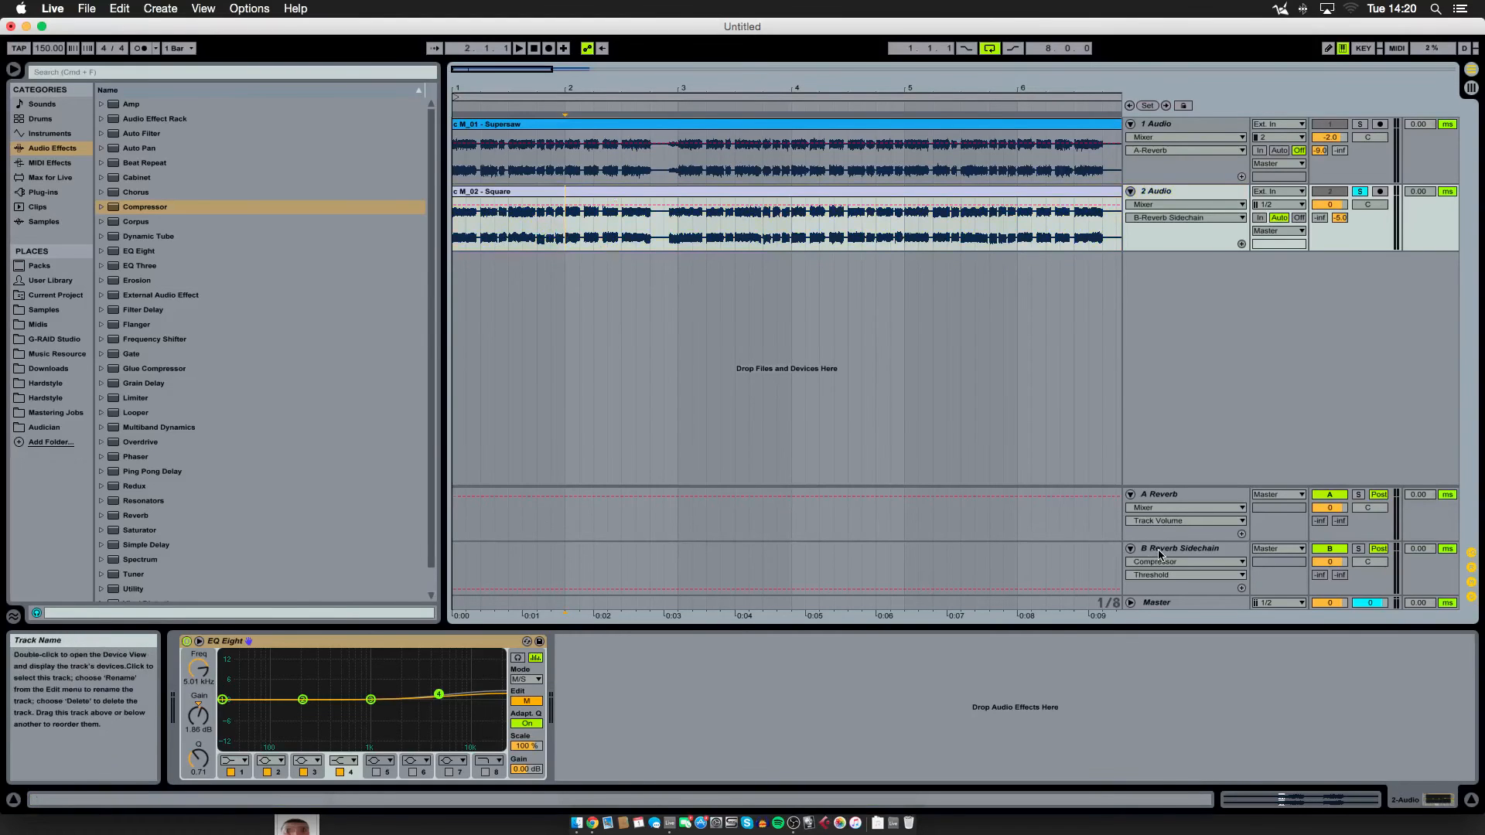
pyautogui.click(577, 543)
pyautogui.press('space')
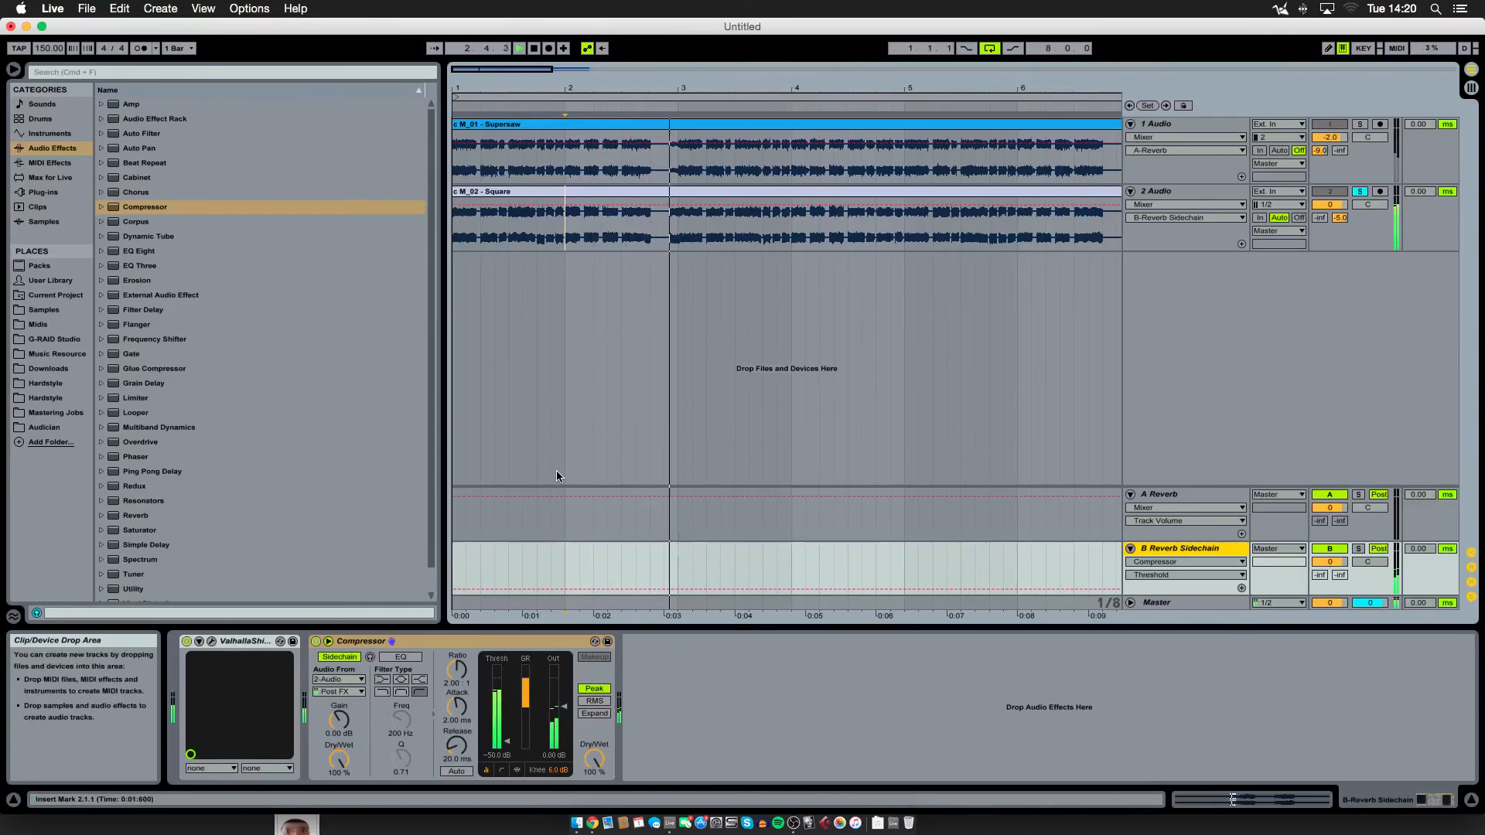
pyautogui.press('space')
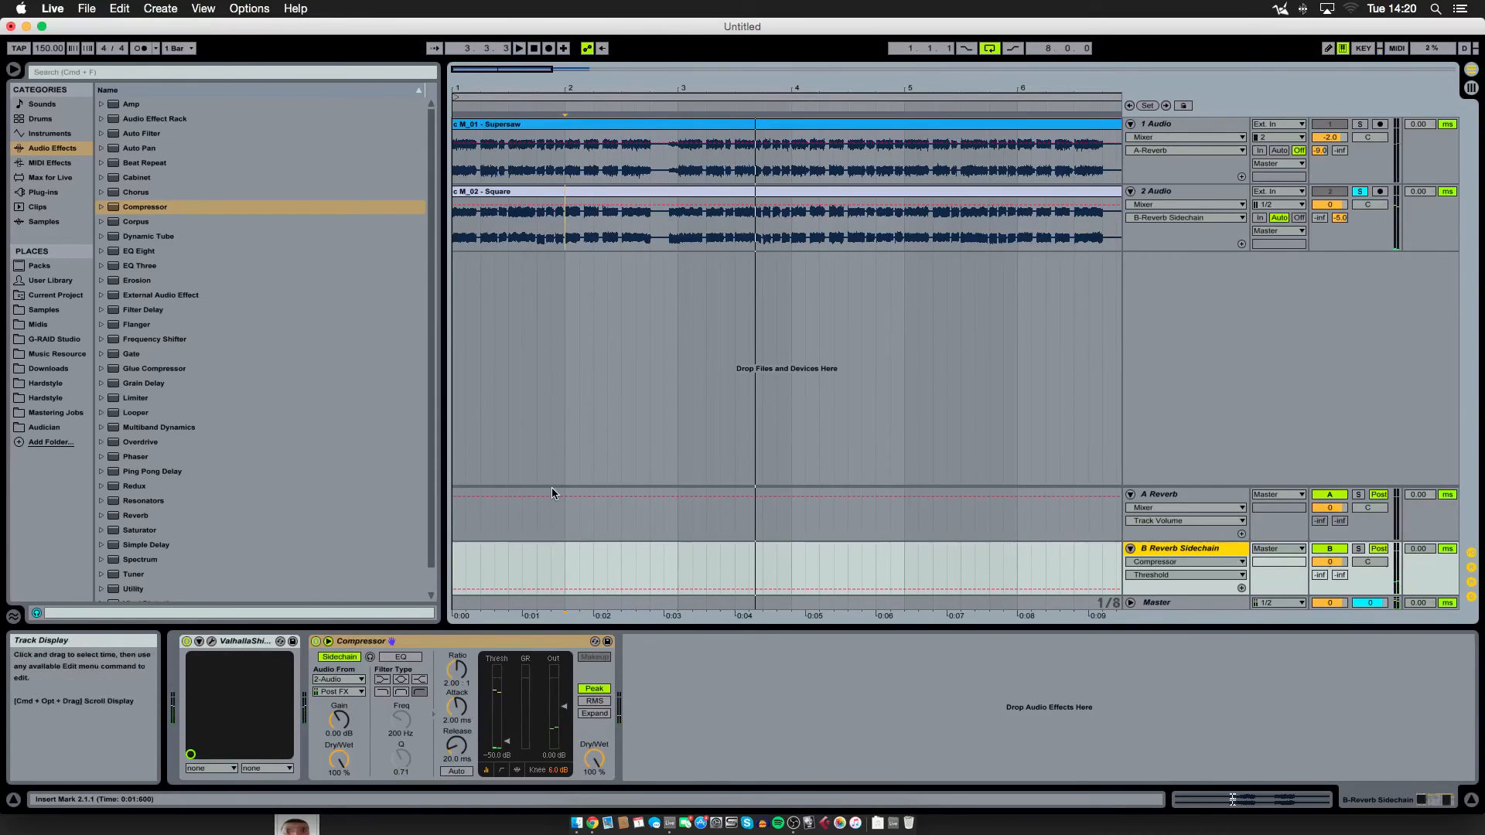
# Raise the Reverb Sidechain Compressor's threshold to -40 dB and play back the Square track to check the ducking
pyautogui.moveTo(507, 742); pyautogui.dragTo(507, 733)
pyautogui.press('space')
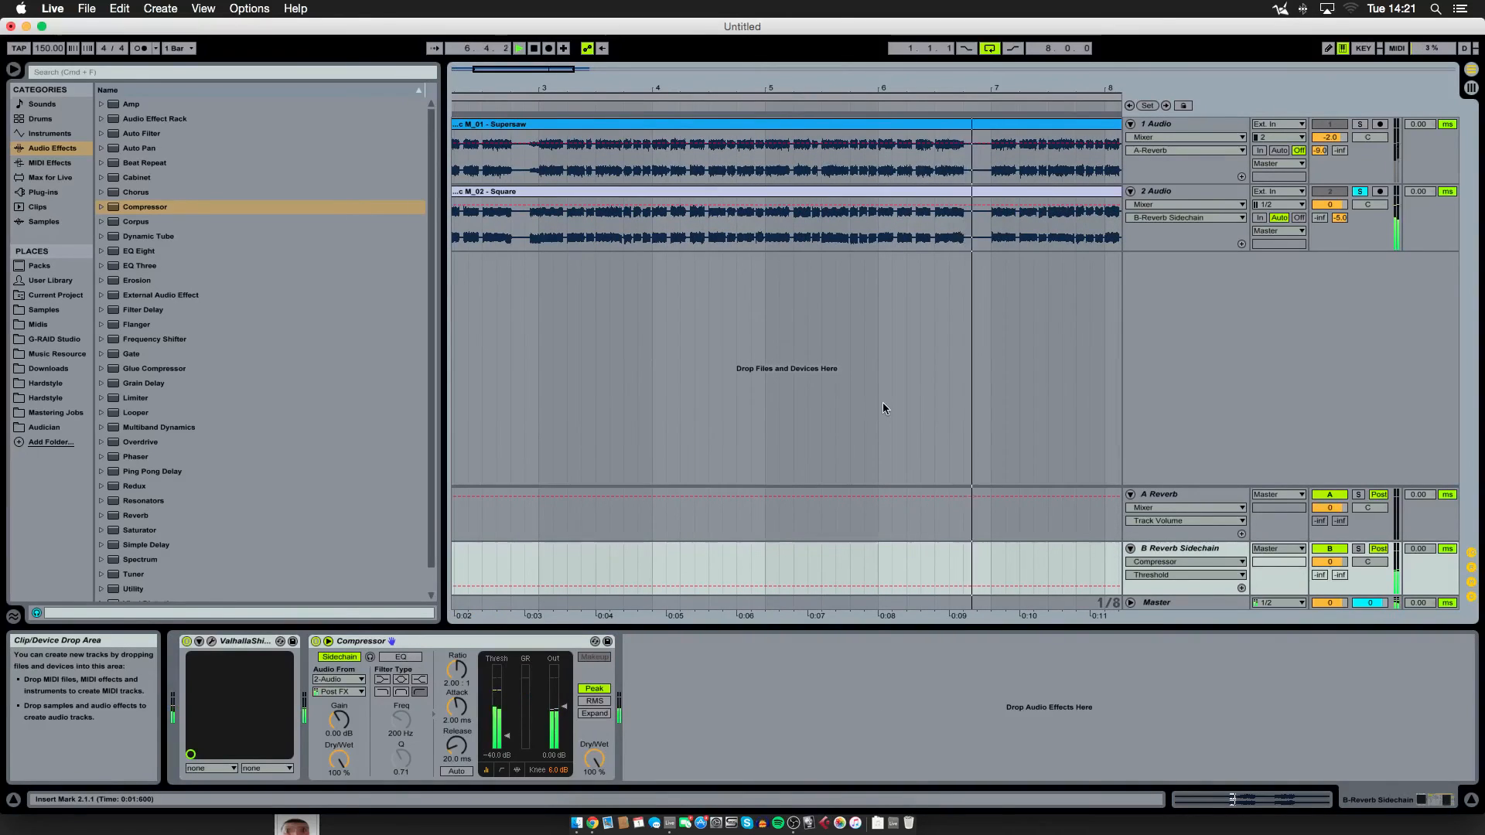
pyautogui.hscroll(-3, 896, 222)
pyautogui.press('space')
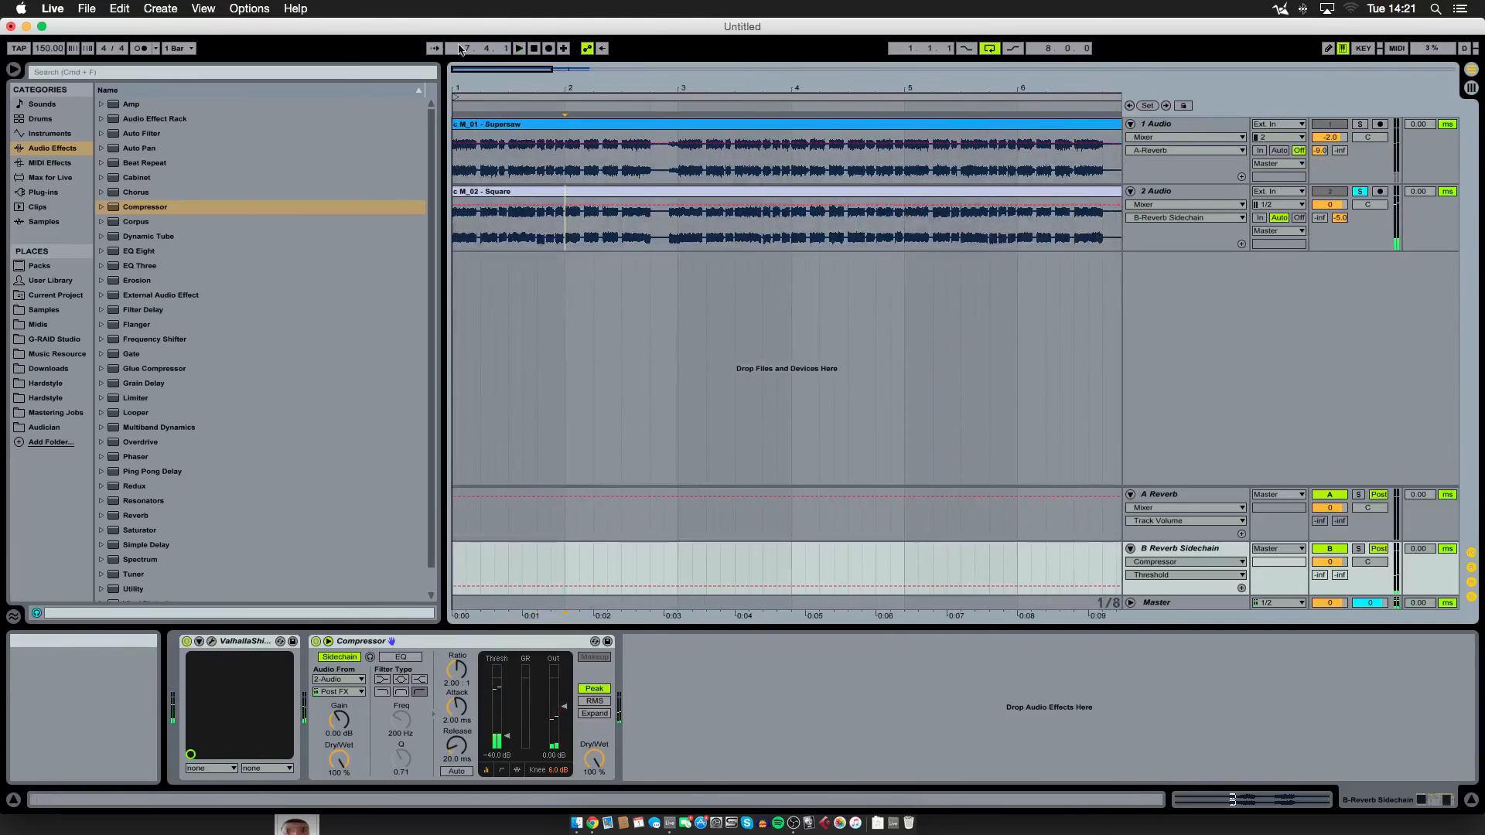
# Unsolo the Square track and play both the Supersaw and Square leads together from the start of the clips
pyautogui.moveTo(480, 69); pyautogui.dragTo(491, 27)
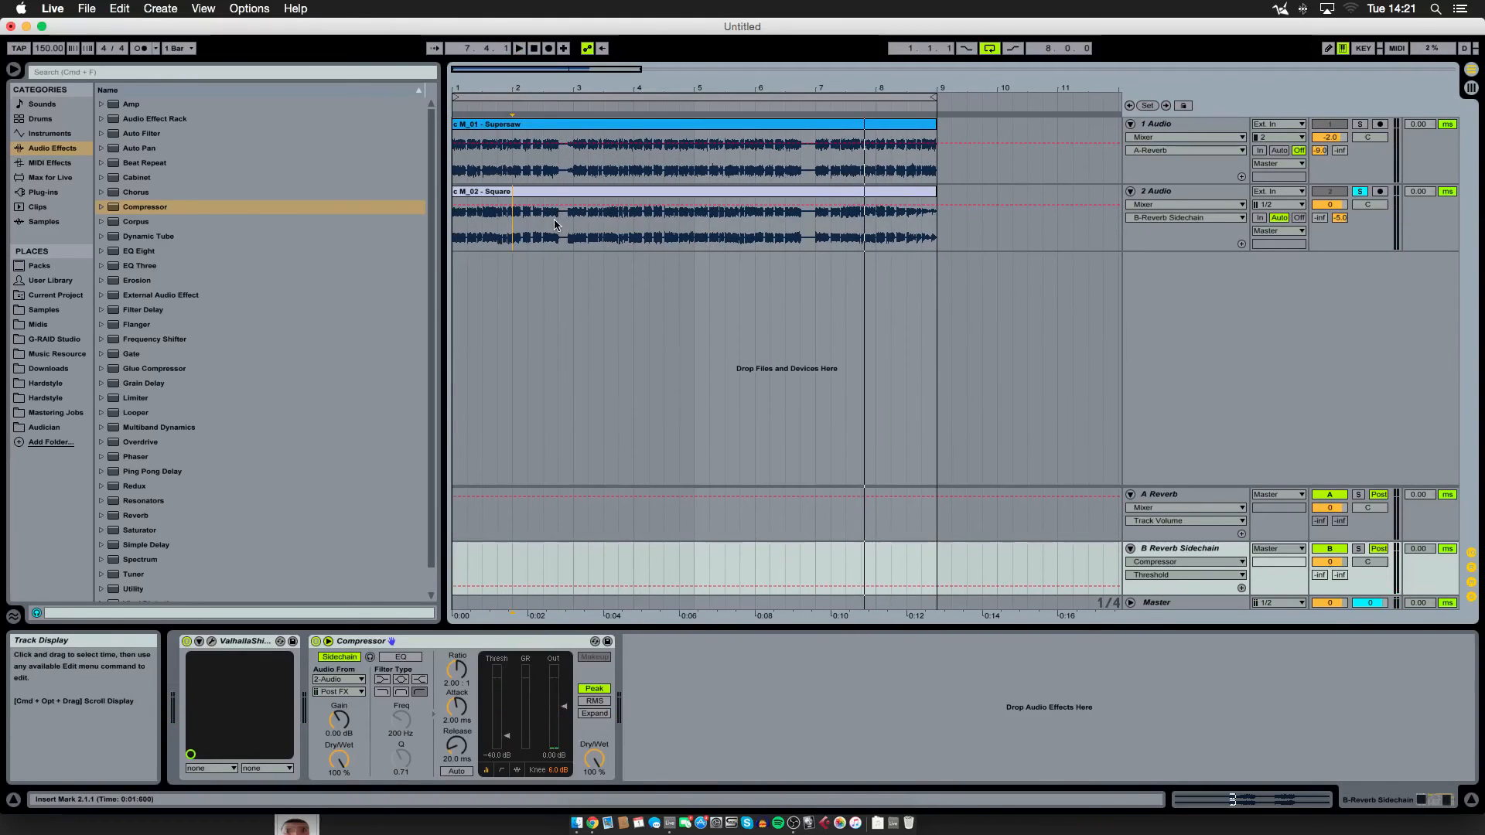
pyautogui.moveTo(559, 225); pyautogui.dragTo(573, 224)
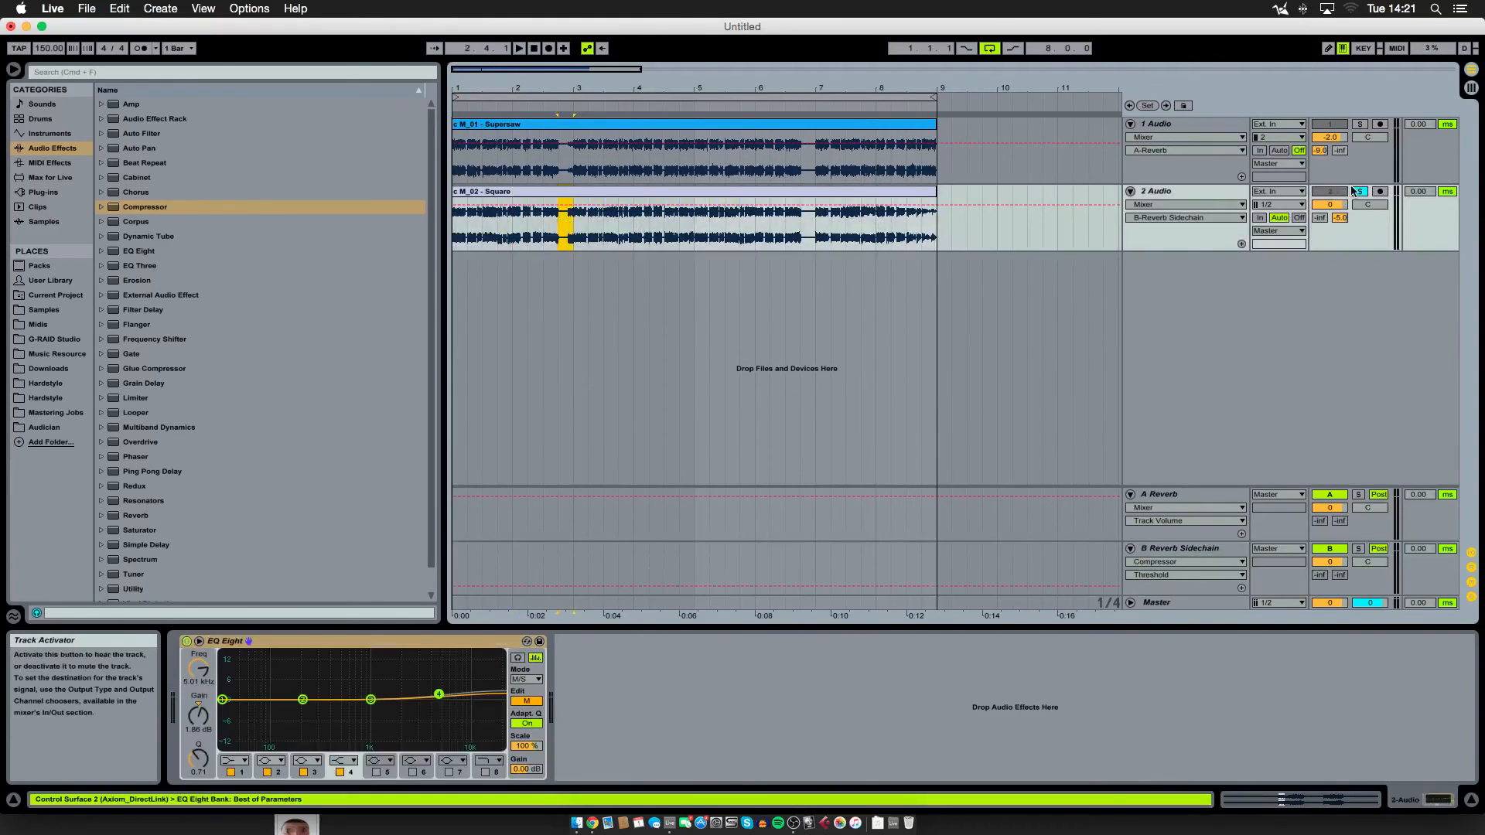
pyautogui.click(1360, 191)
pyautogui.click(515, 170)
pyautogui.click(516, 193)
pyautogui.press('space')
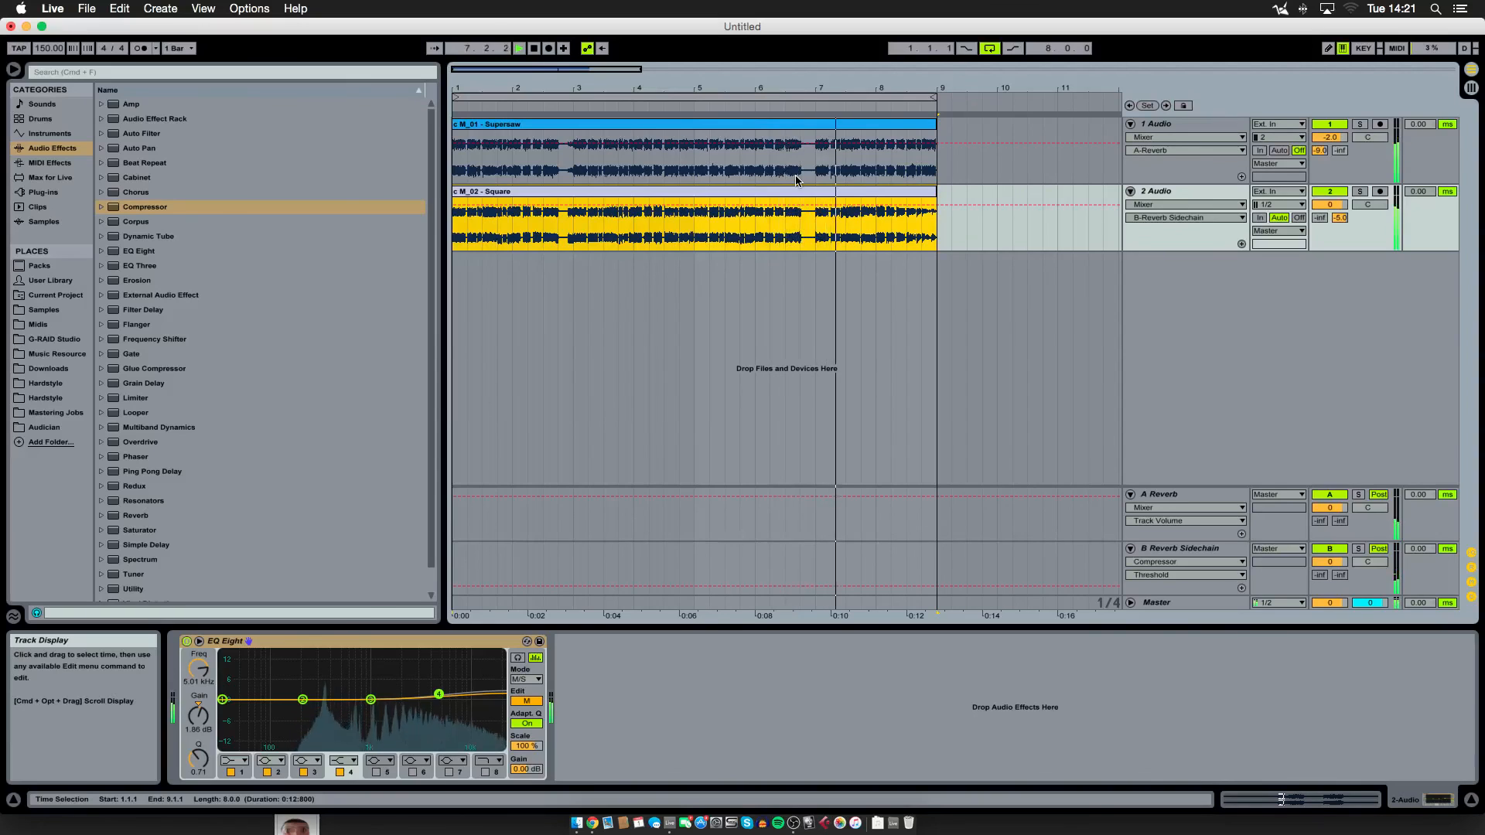
# Extend the arrangement loop to 10 bars, ending at bar 11, and select the Square clip
pyautogui.moveTo(940, 93); pyautogui.dragTo(1037, 110)
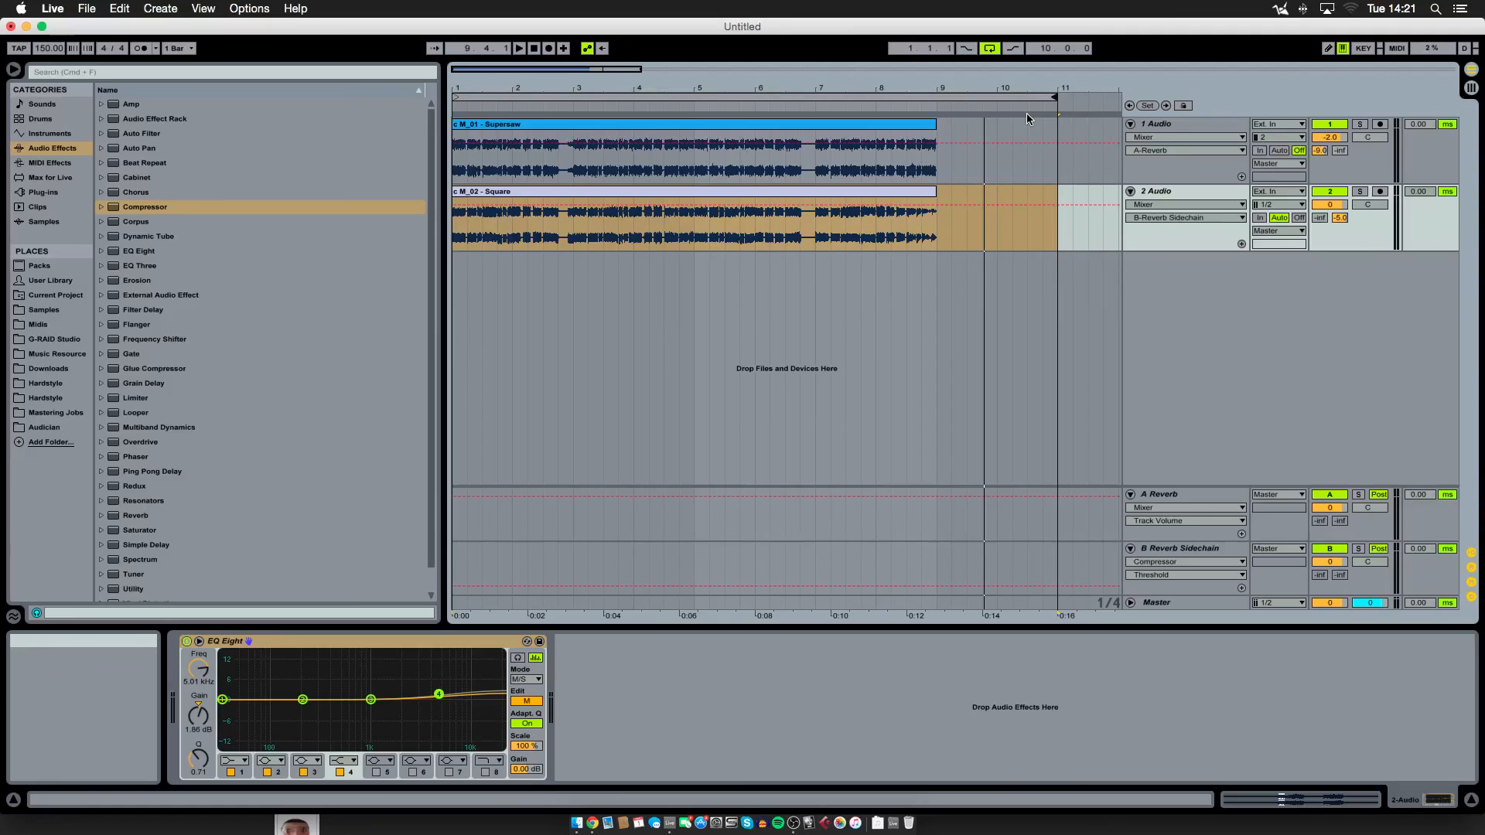
pyautogui.click(884, 192)
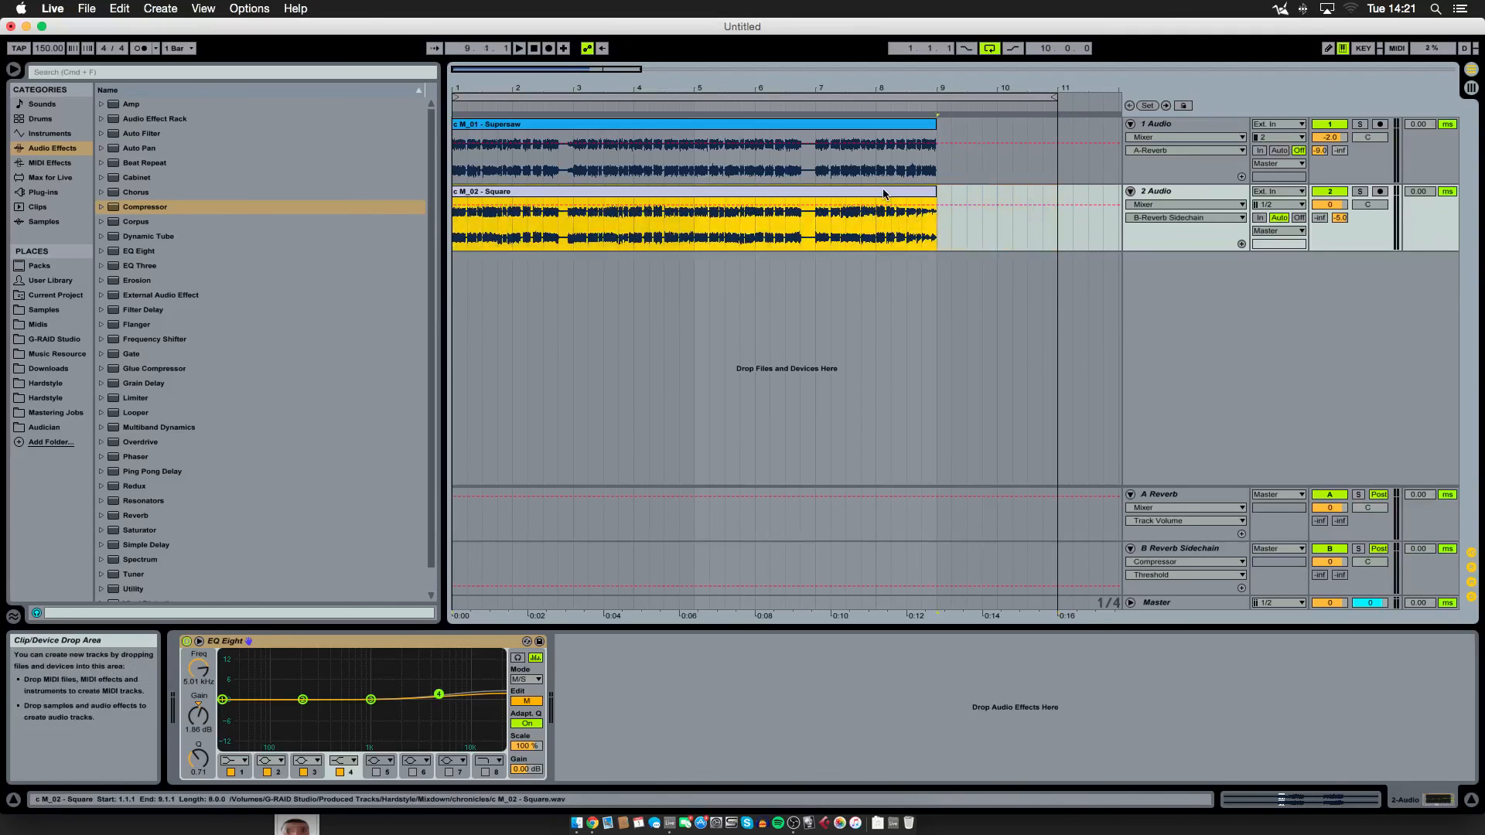